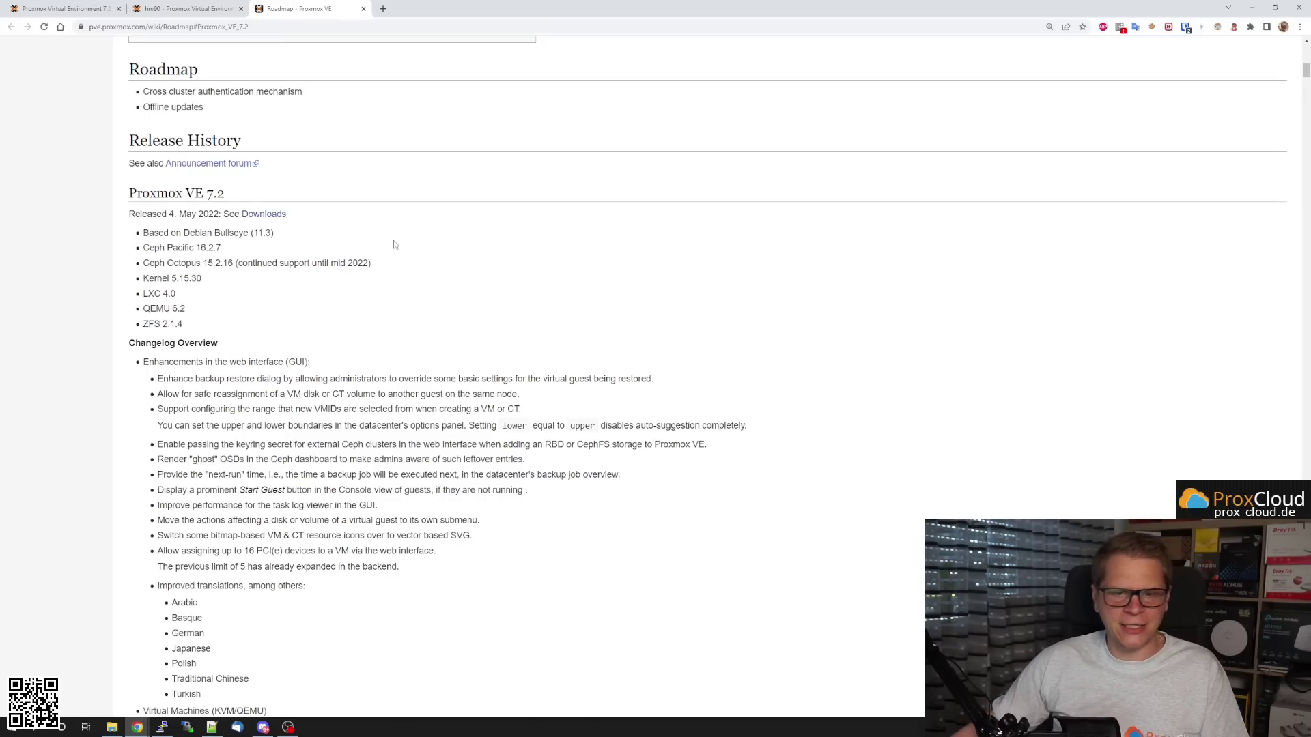
# Review the Proxmox VE 7.2 changelog, the version shown for node hm90 and the prepared feature list in Notepad++.
pyautogui.scroll(-3, 393, 244)
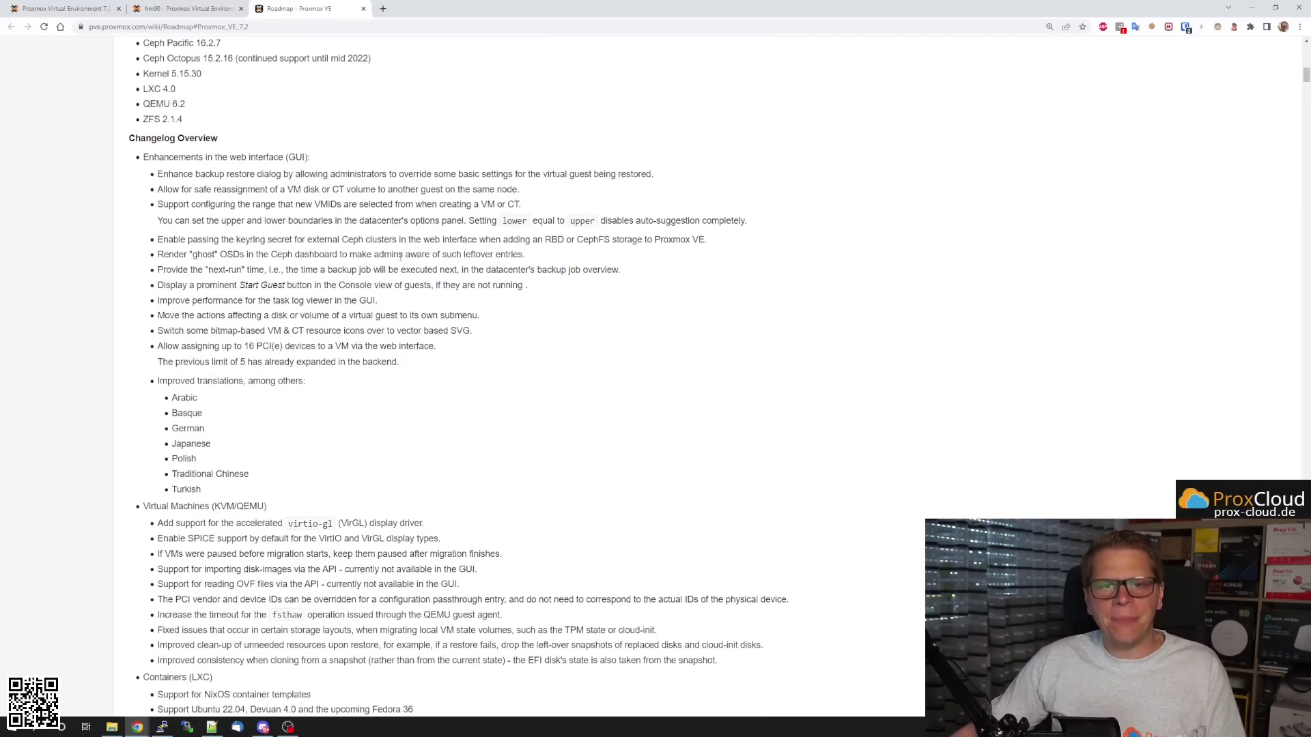
pyautogui.click(187, 8)
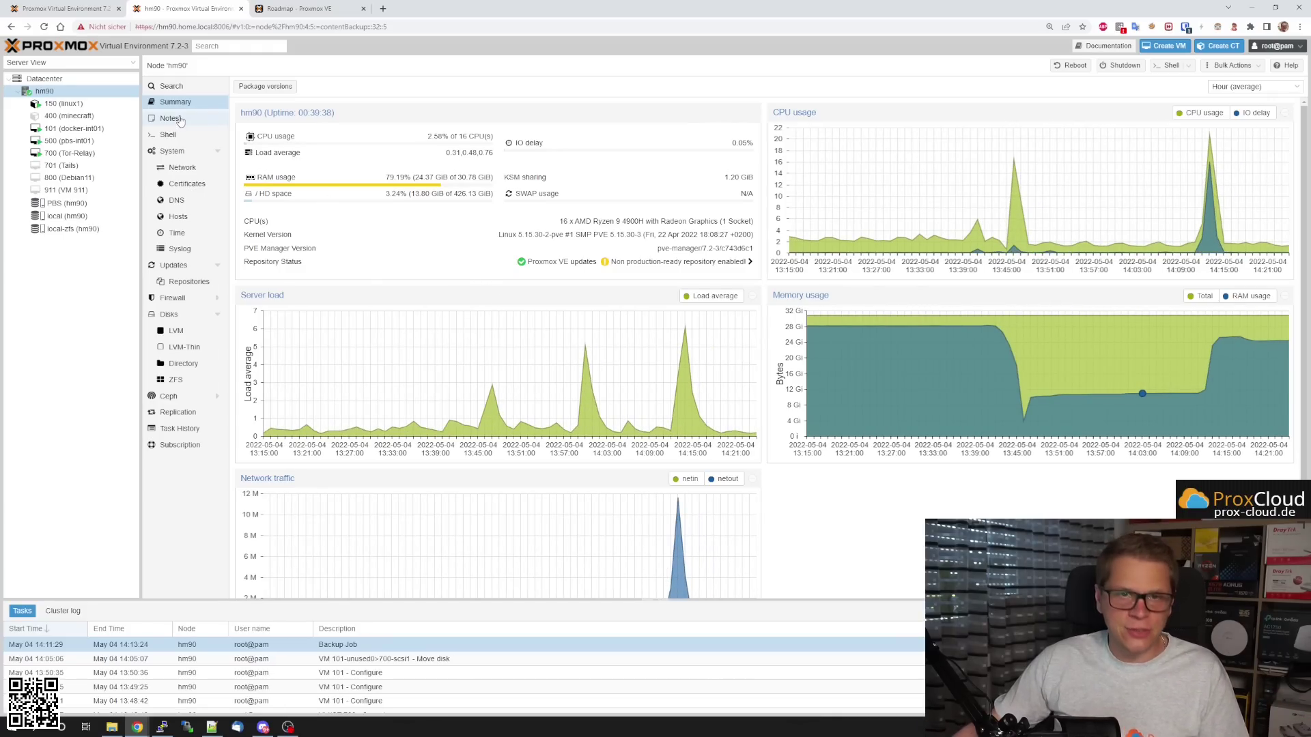
pyautogui.moveTo(170, 46); pyautogui.dragTo(190, 46)
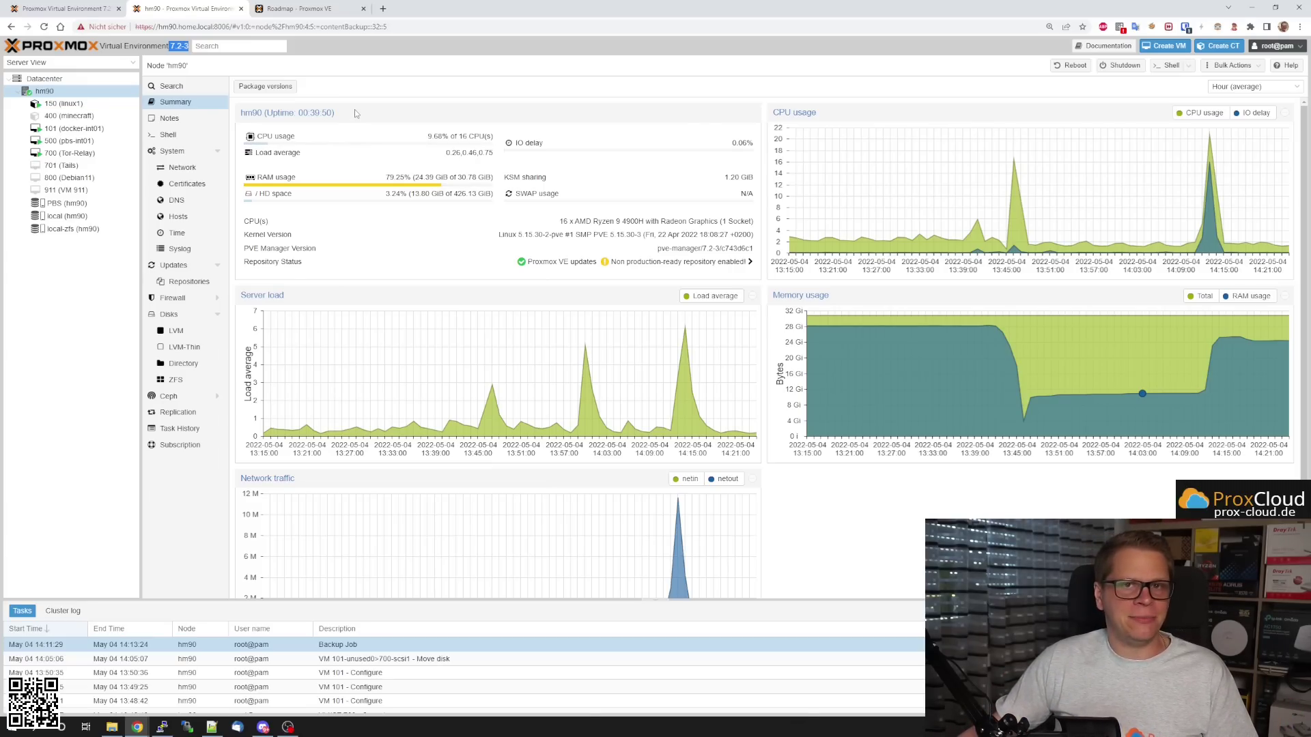
pyautogui.click(213, 728)
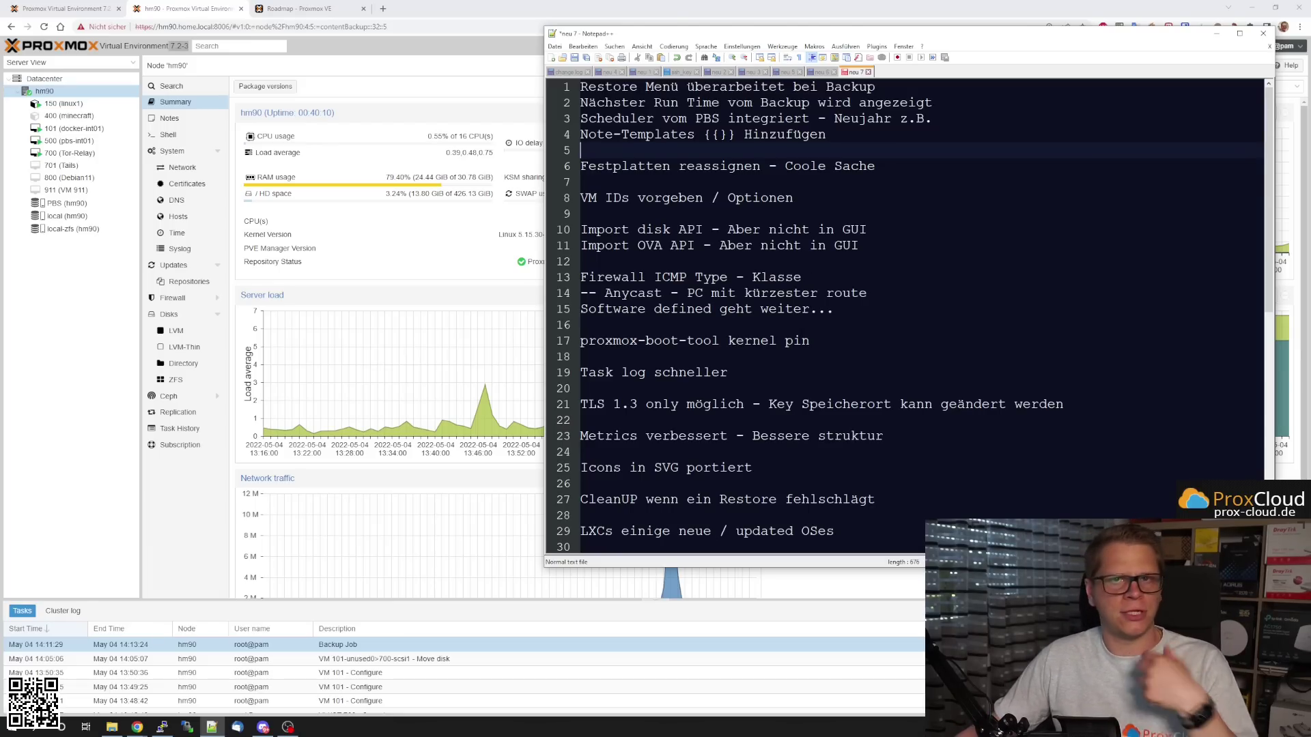
pyautogui.click(474, 174)
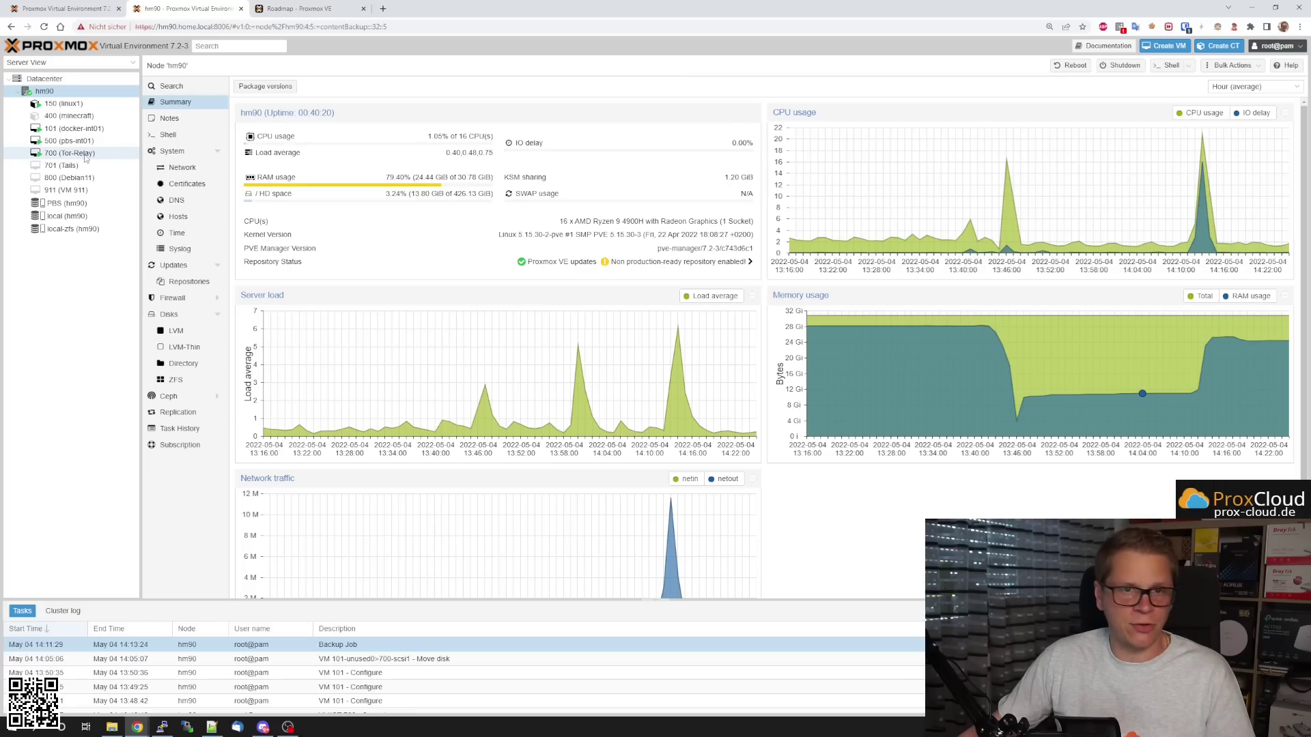
# Look over the restore options for the vm/101 backup of 2022-05-03 on the PBS storage, and check the newest vm/101 backup's notes.
pyautogui.click(63, 203)
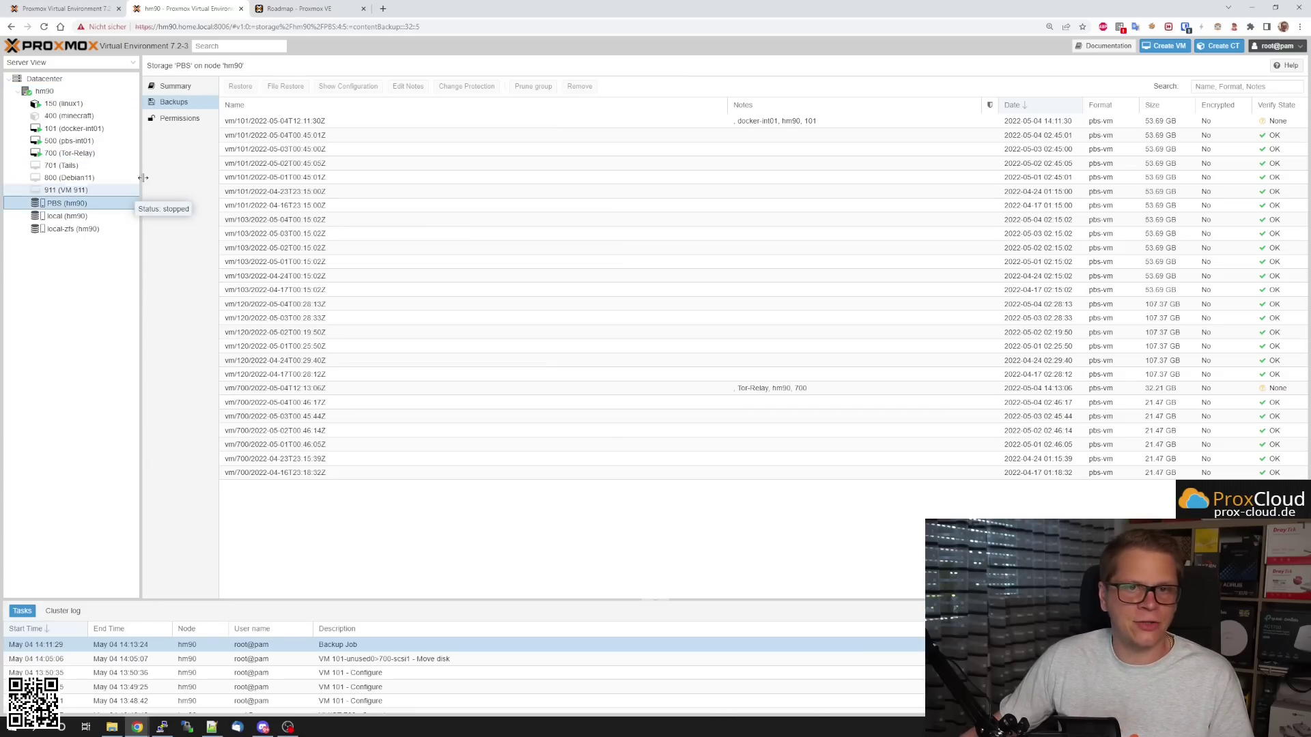
pyautogui.click(292, 150)
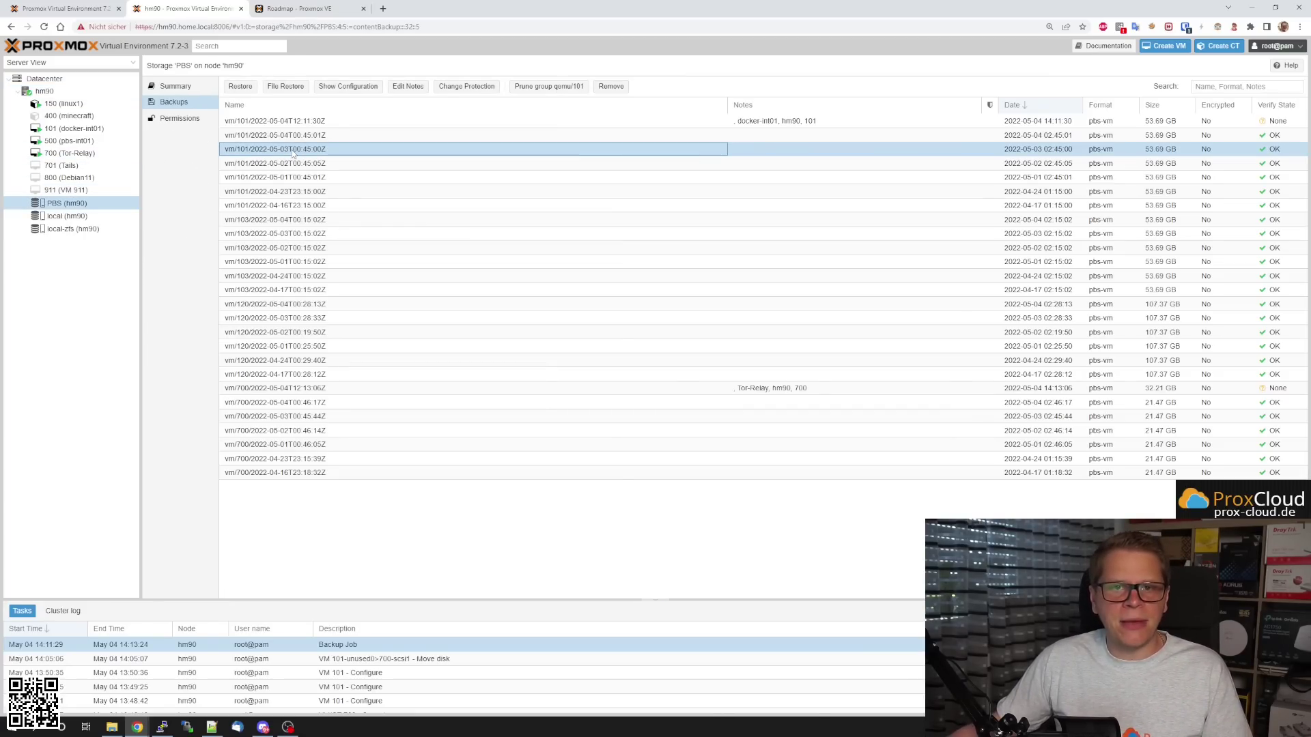
pyautogui.click(245, 87)
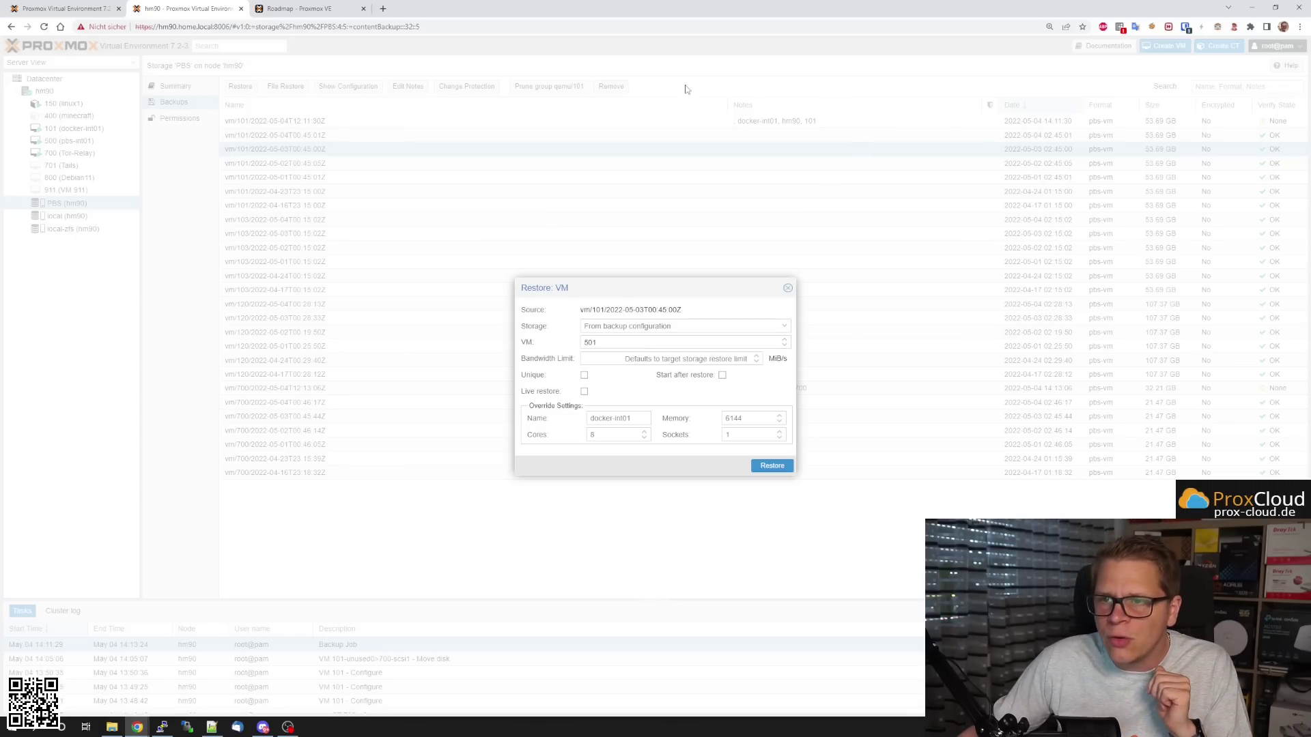
pyautogui.click(787, 288)
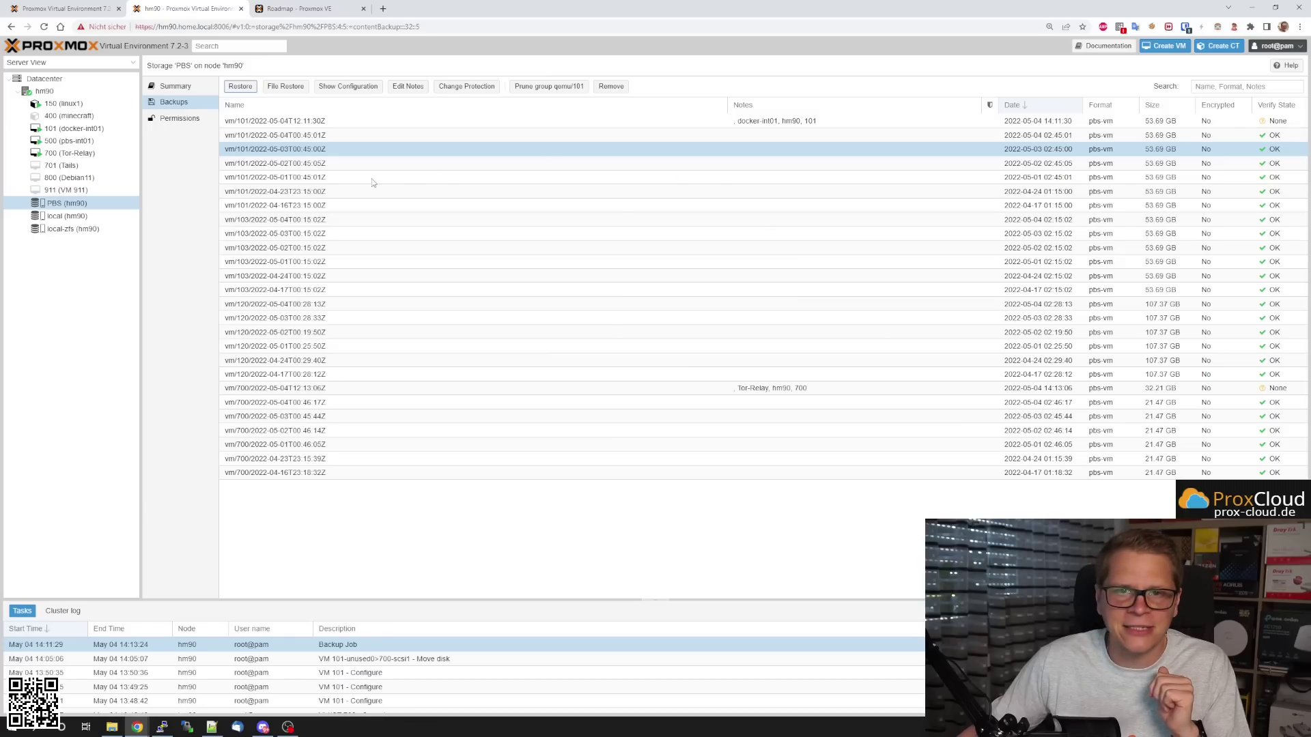
pyautogui.click(769, 123)
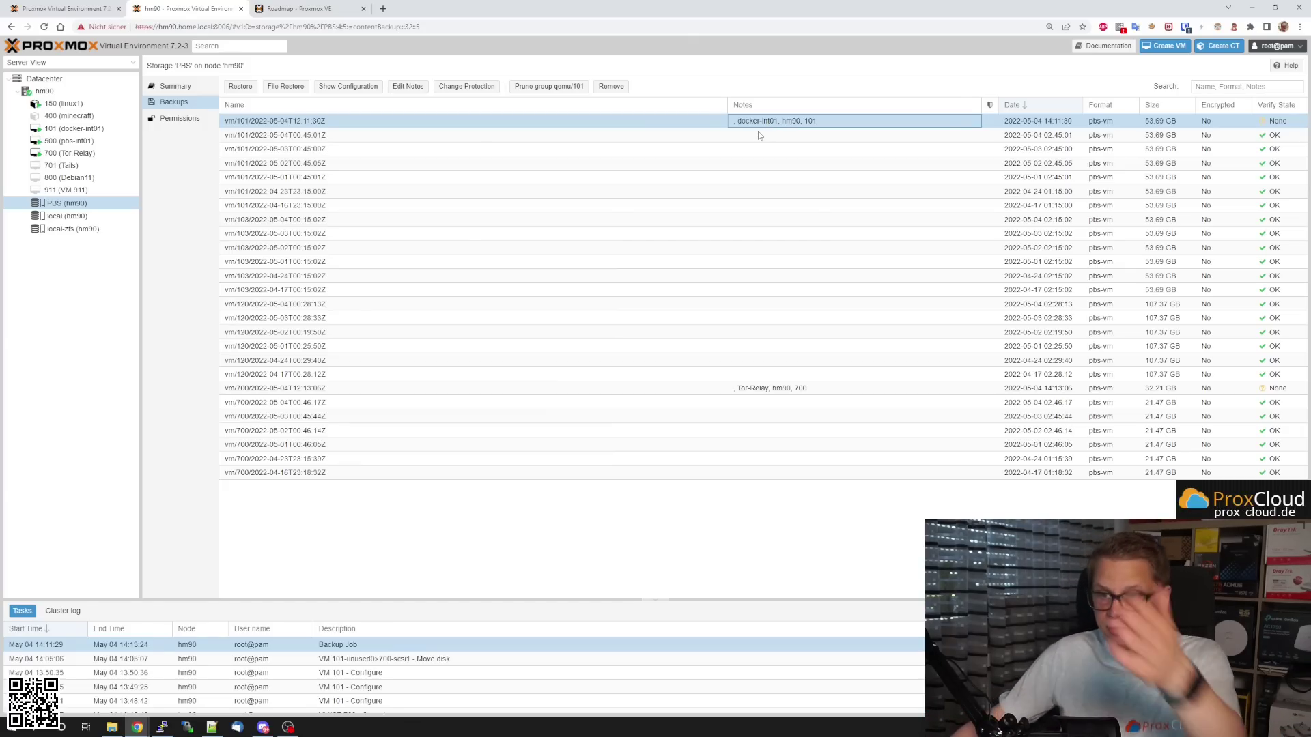
# Examine the override settings offered when restoring the vm/120 backup of 2022-05-03, and close them without restoring.
pyautogui.click(365, 321)
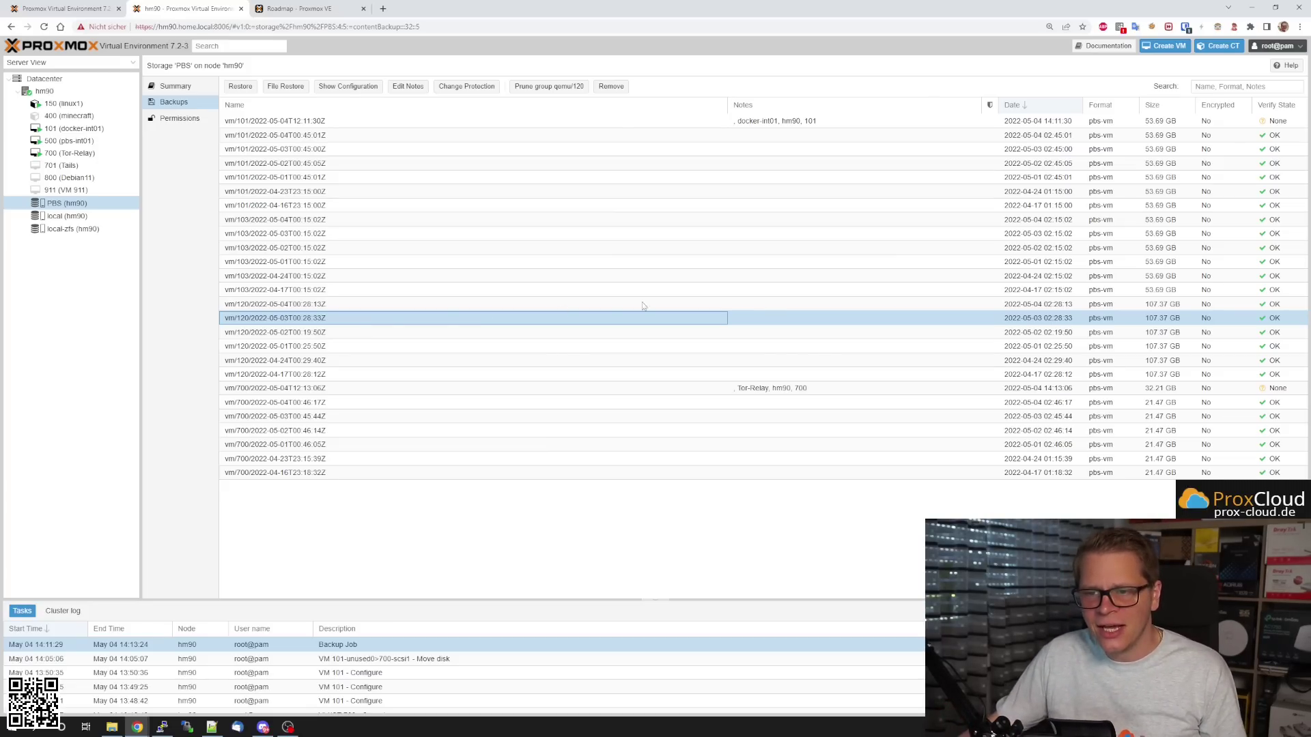
pyautogui.click(777, 317)
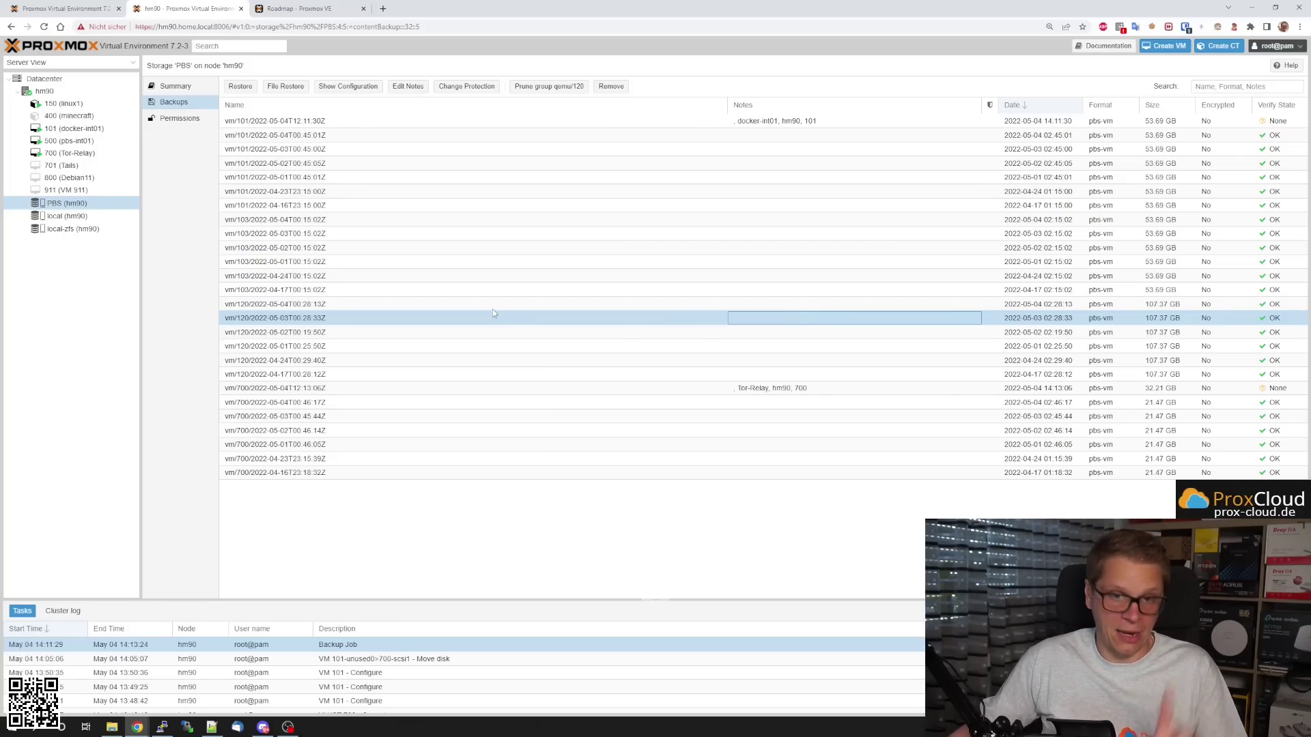
pyautogui.click(242, 88)
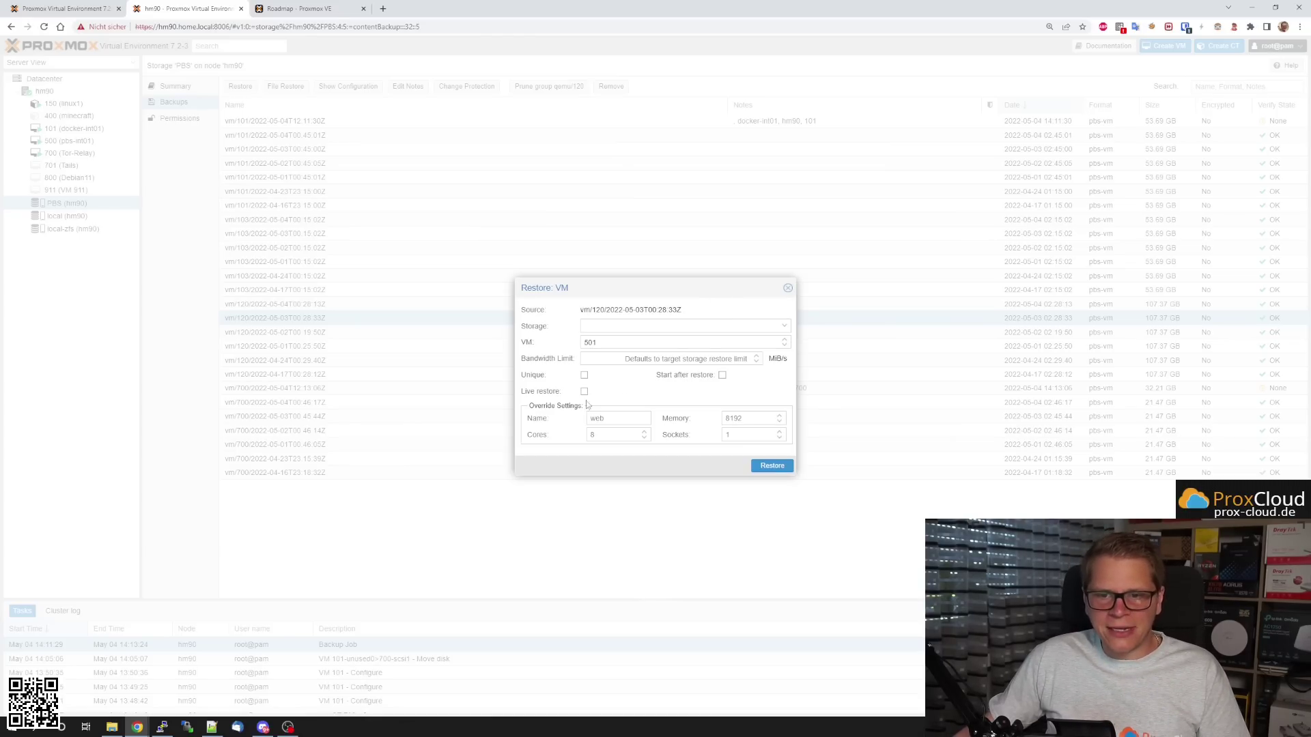
pyautogui.moveTo(534, 406); pyautogui.dragTo(568, 408)
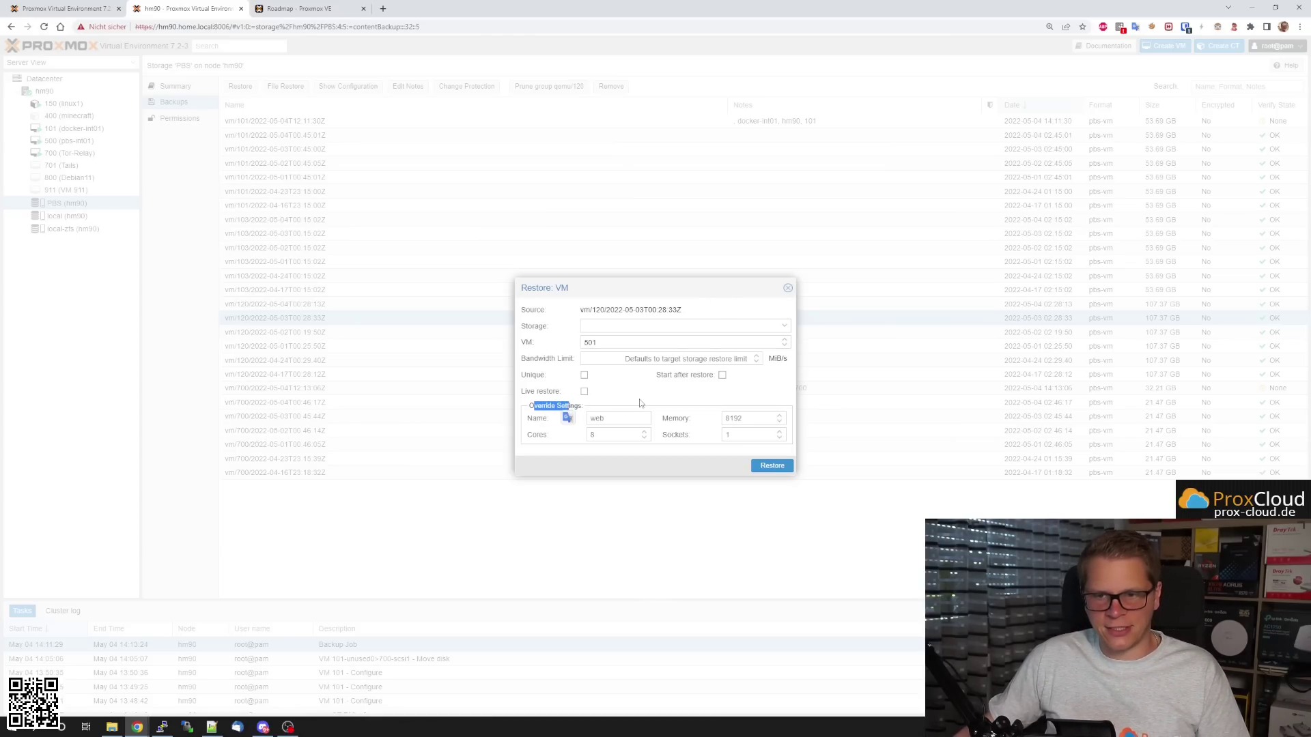
pyautogui.click(676, 406)
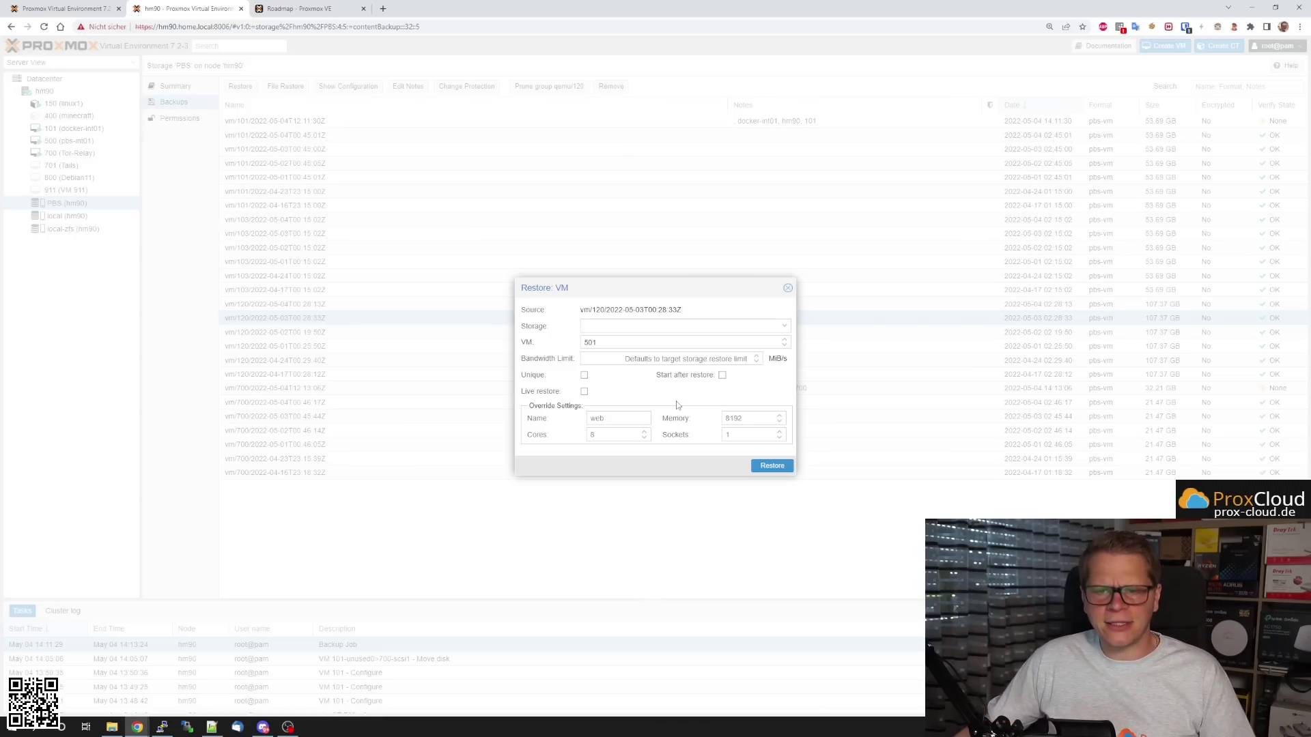
pyautogui.click(621, 418)
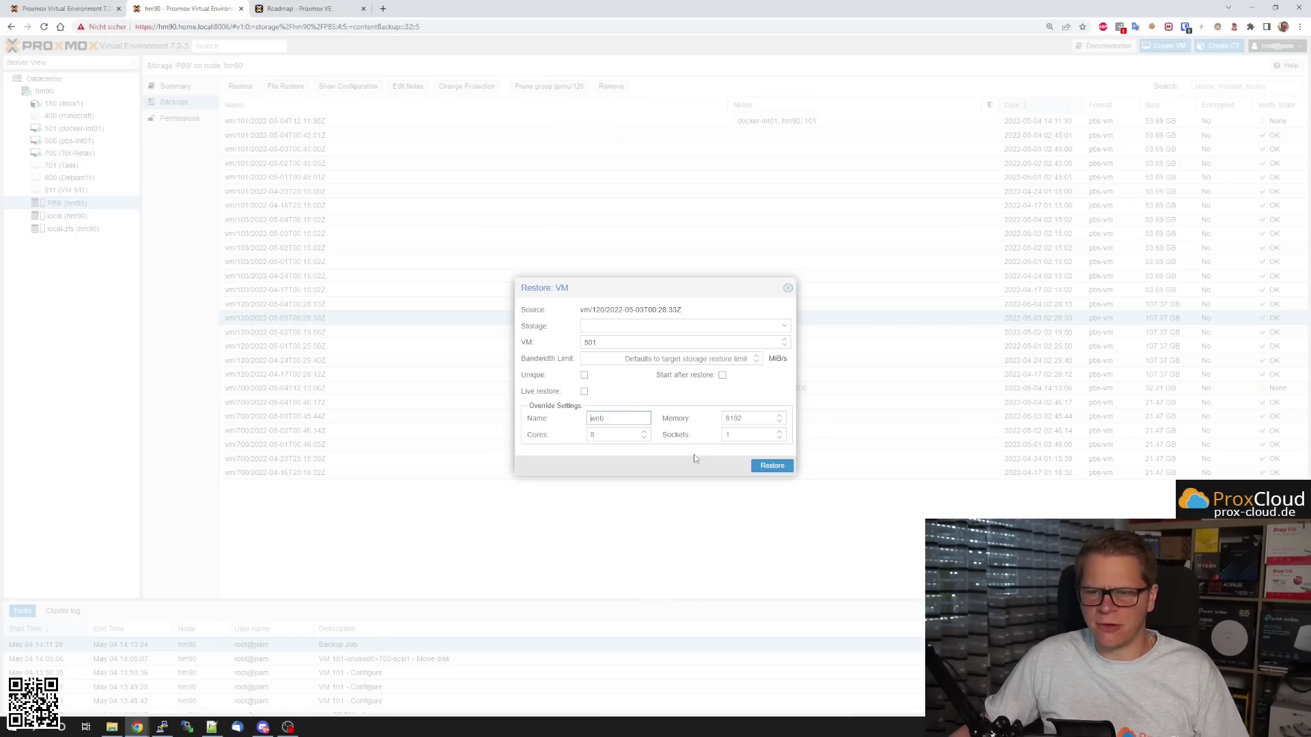
pyautogui.click(714, 464)
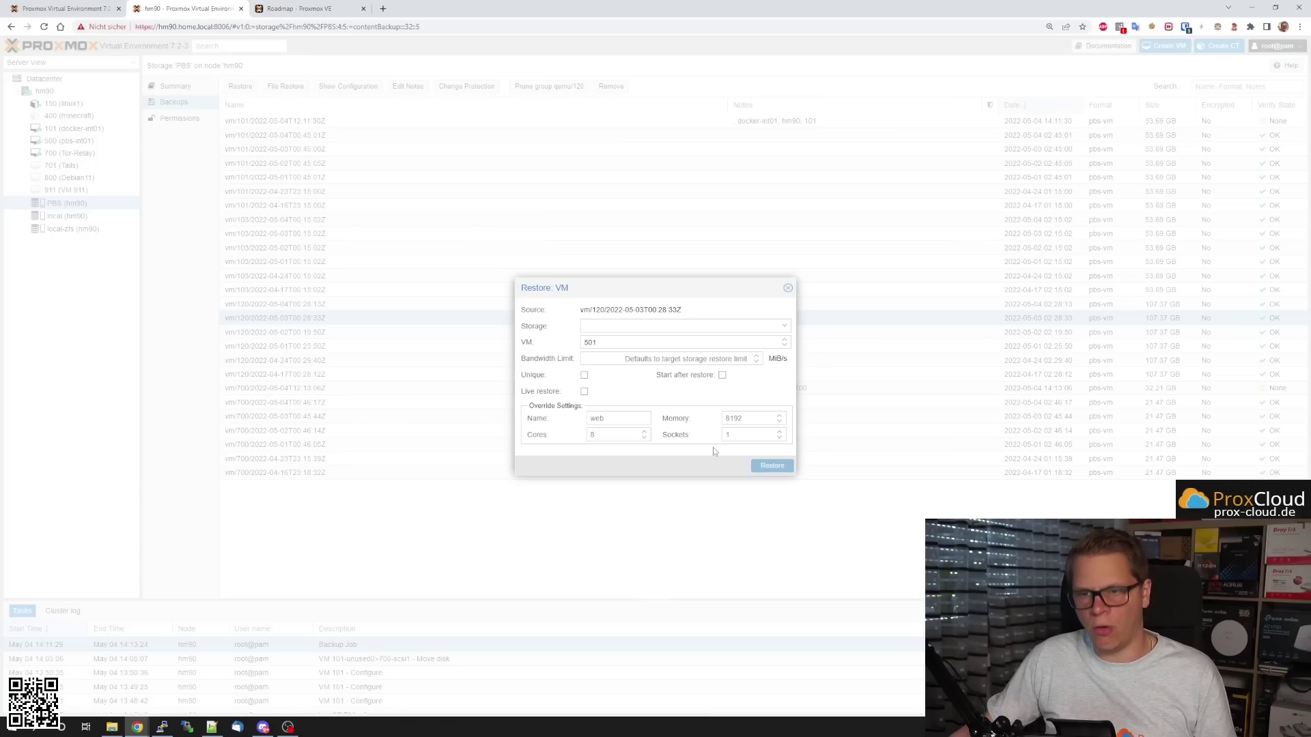
pyautogui.click(788, 287)
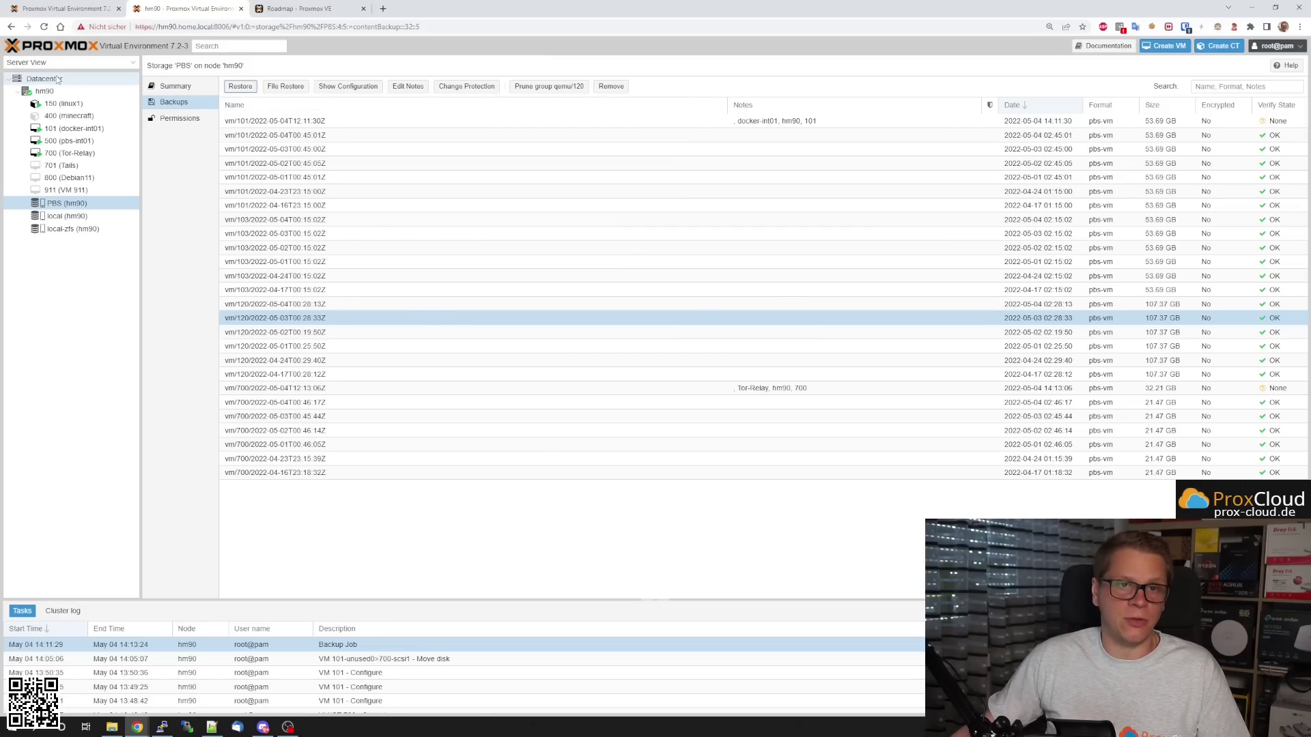
# Open the datacenter's existing PBS backup job for editing.
pyautogui.click(76, 80)
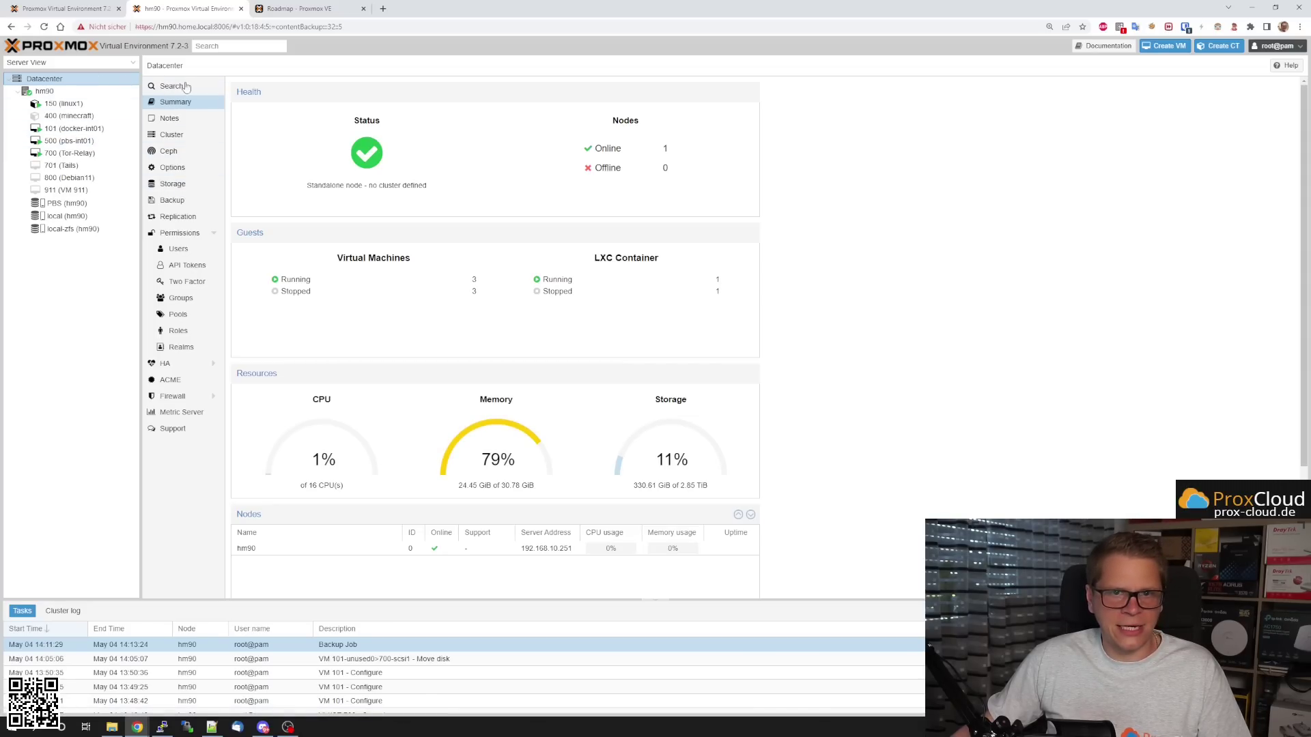
pyautogui.click(180, 204)
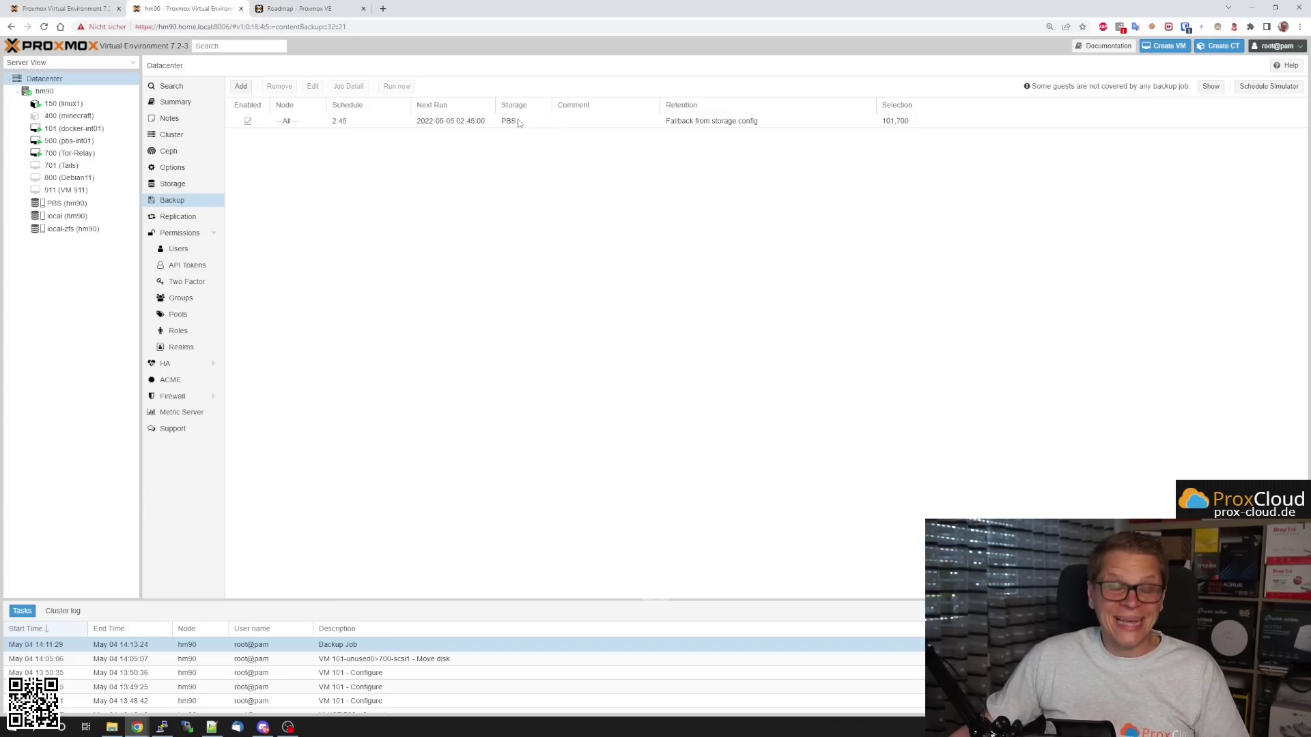
pyautogui.click(450, 121)
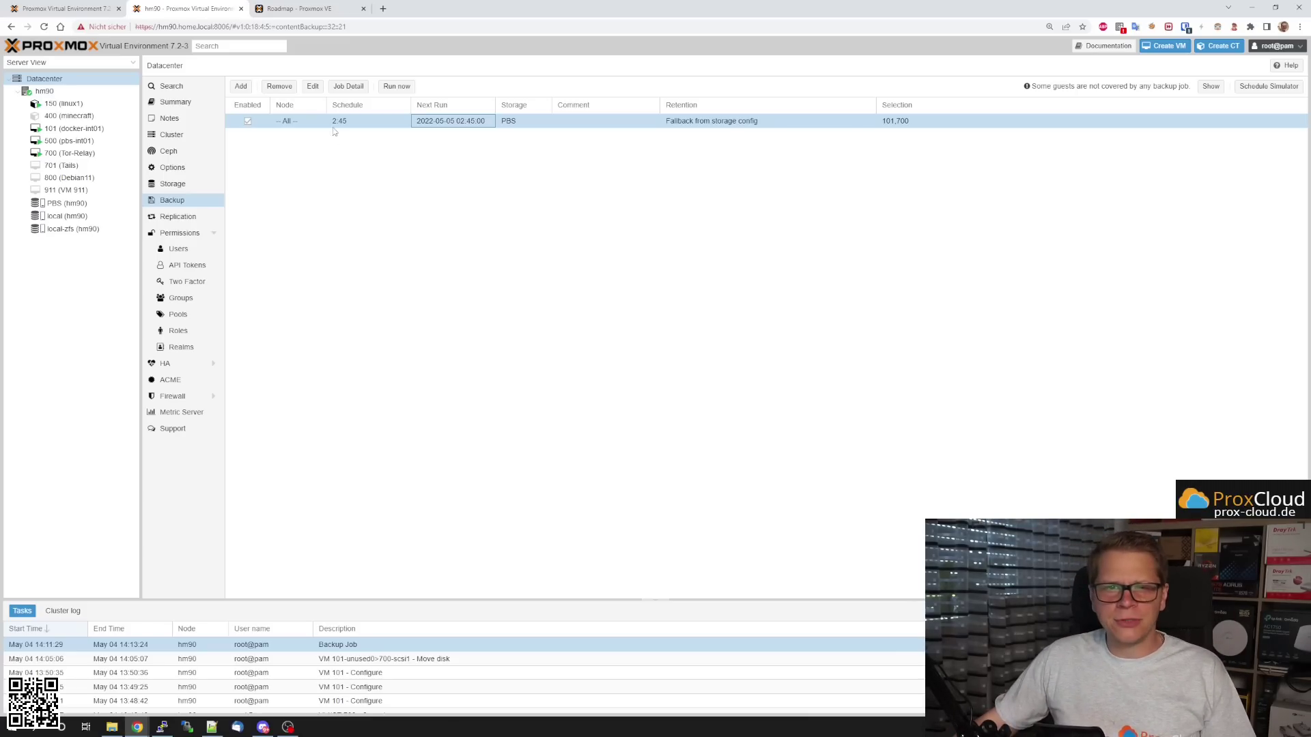
pyautogui.click(313, 86)
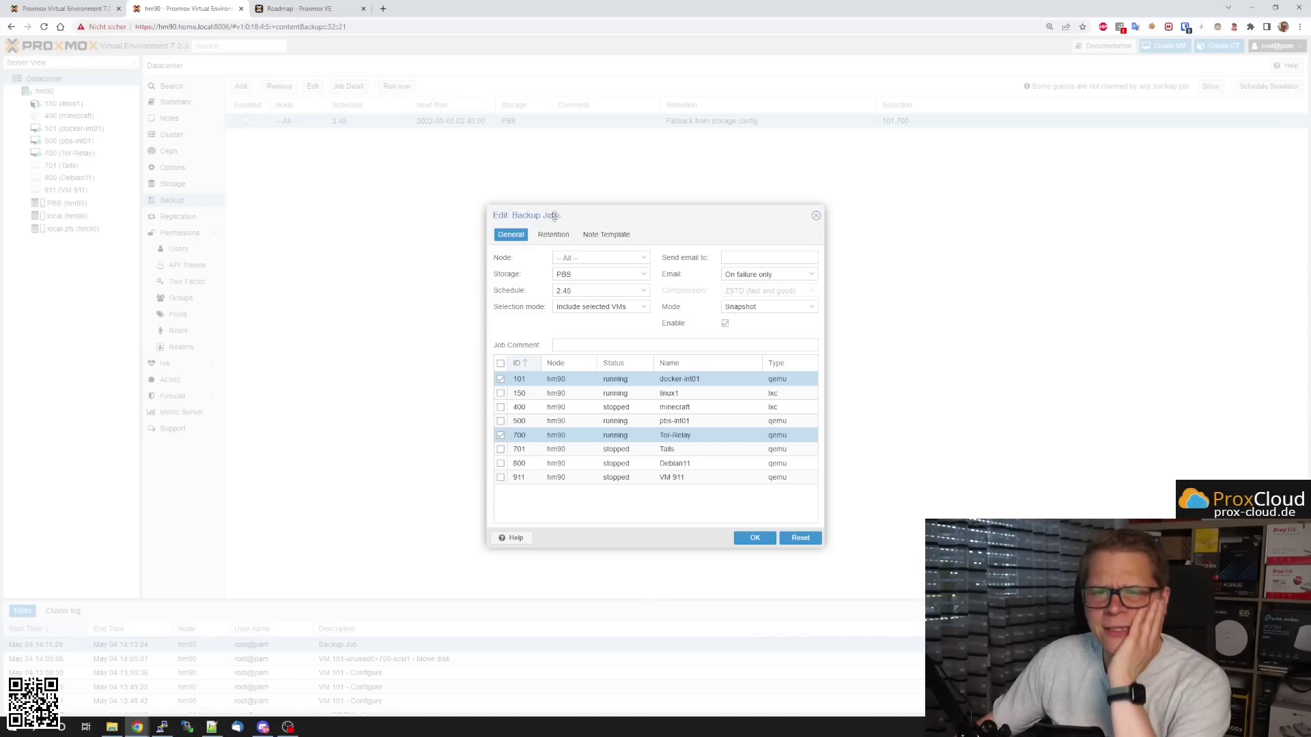
# Set the backup job's schedule to the first day of the year at 00:00.
pyautogui.click(644, 291)
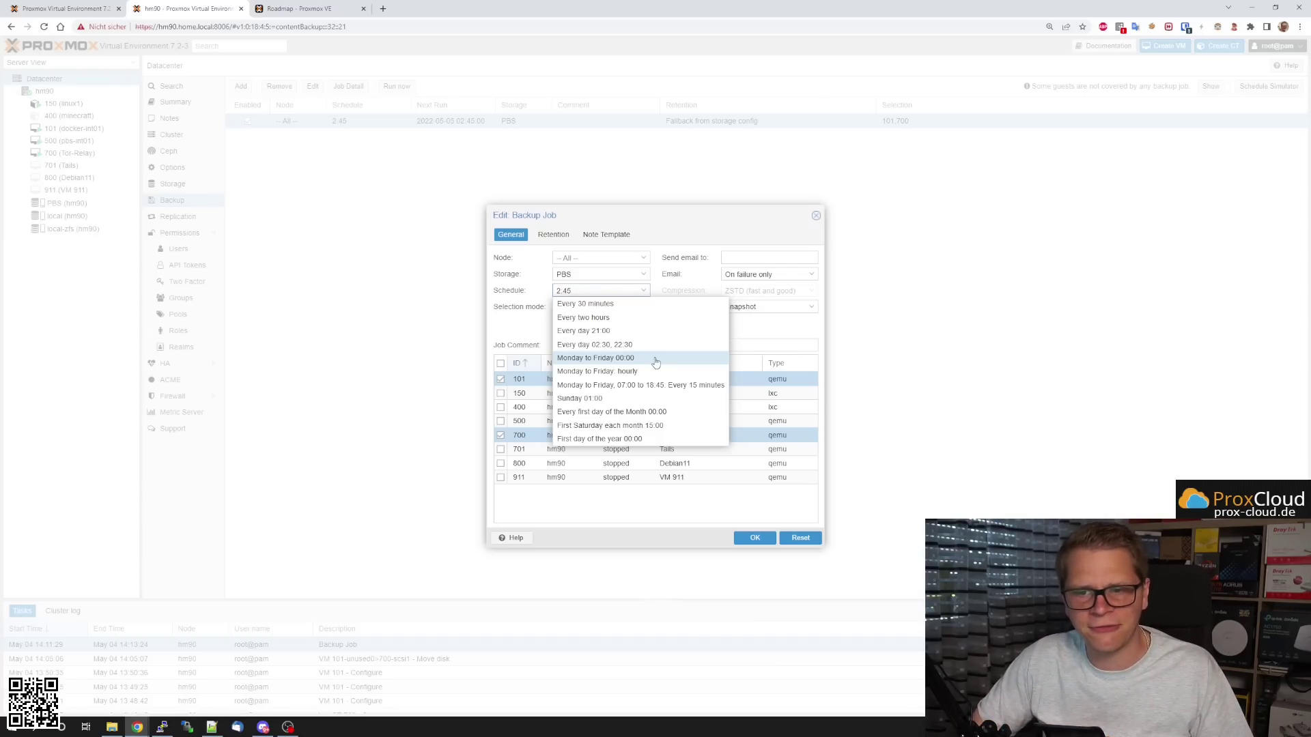
pyautogui.click(650, 438)
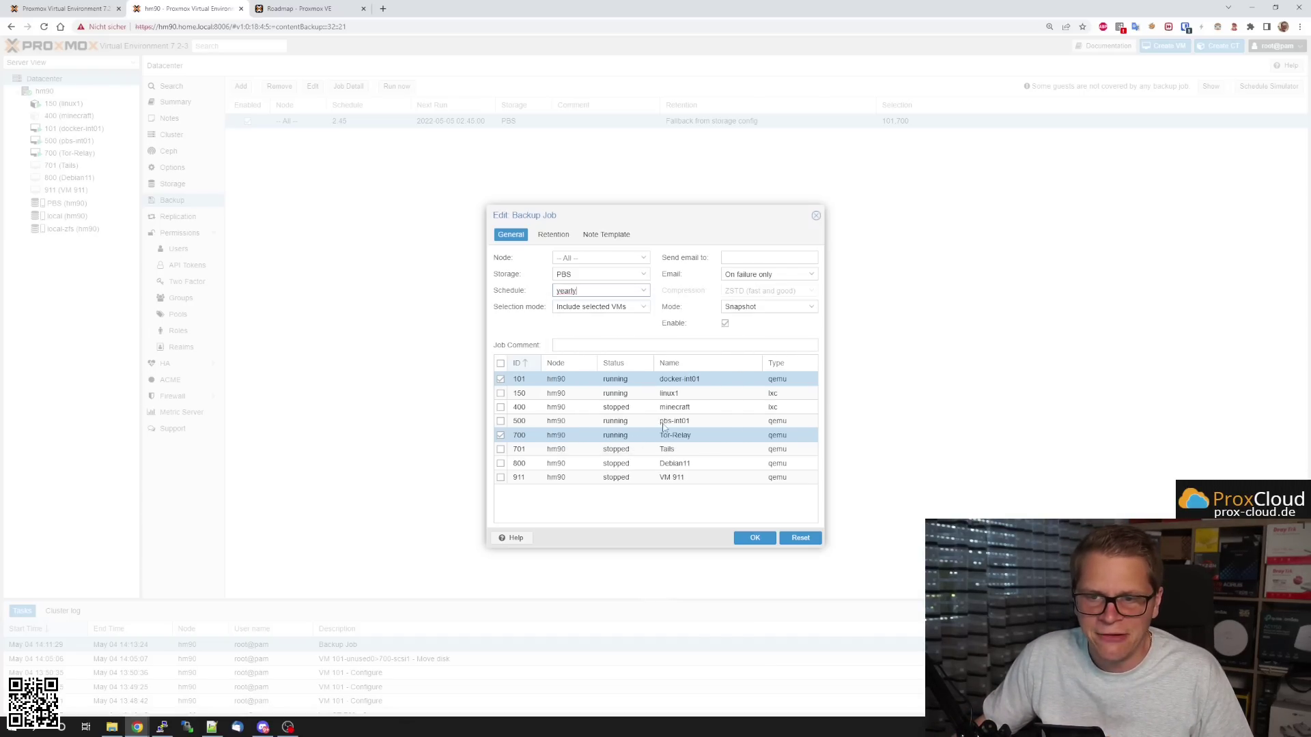
pyautogui.click(641, 292)
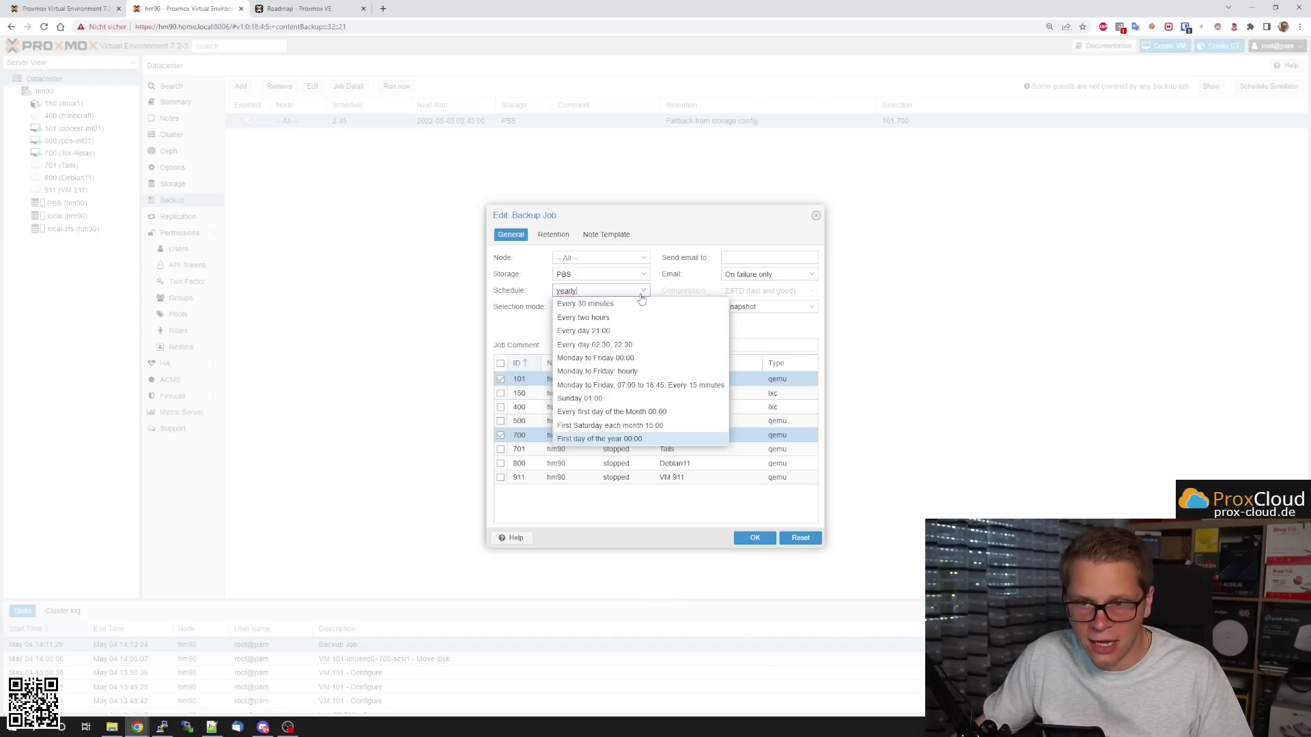
pyautogui.click(660, 440)
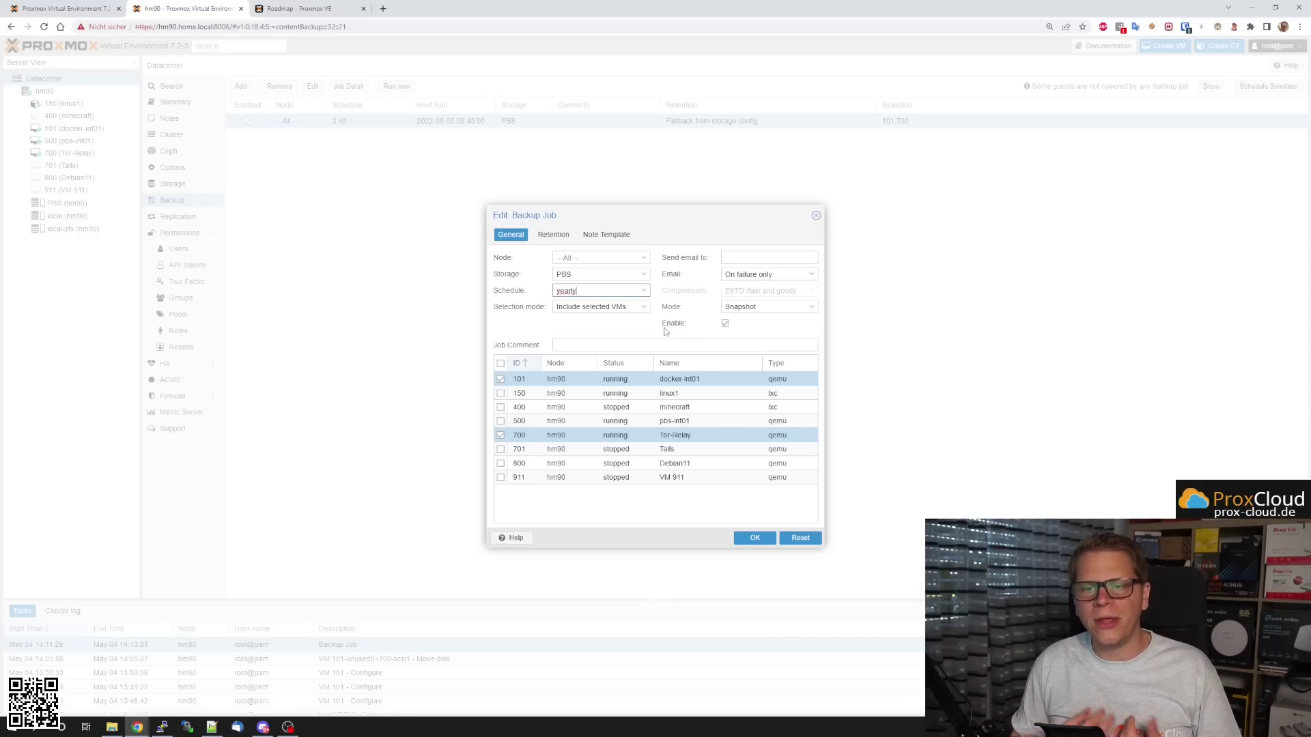
# Set the backup job's schedule to the first Saturday of each month at 15:00 and highlight its schedule expression.
pyautogui.click(644, 290)
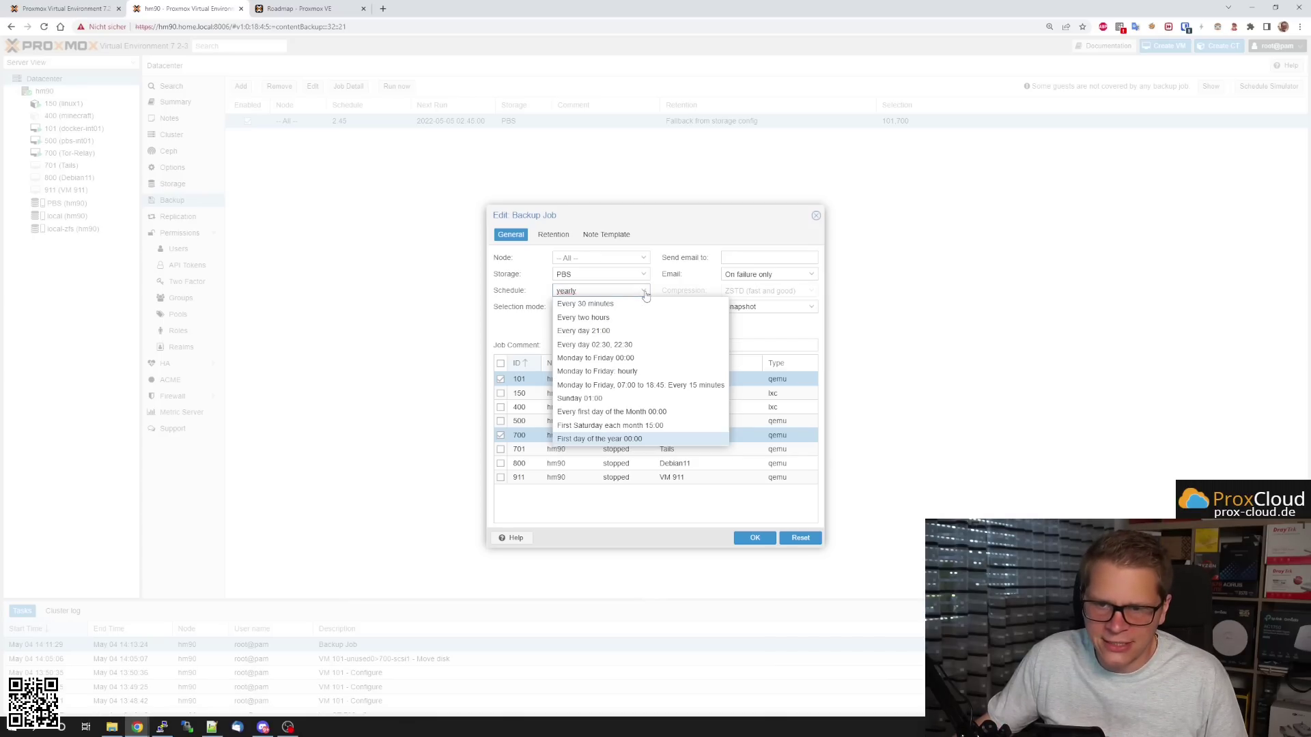
pyautogui.click(647, 426)
pyautogui.moveTo(619, 287); pyautogui.dragTo(545, 285)
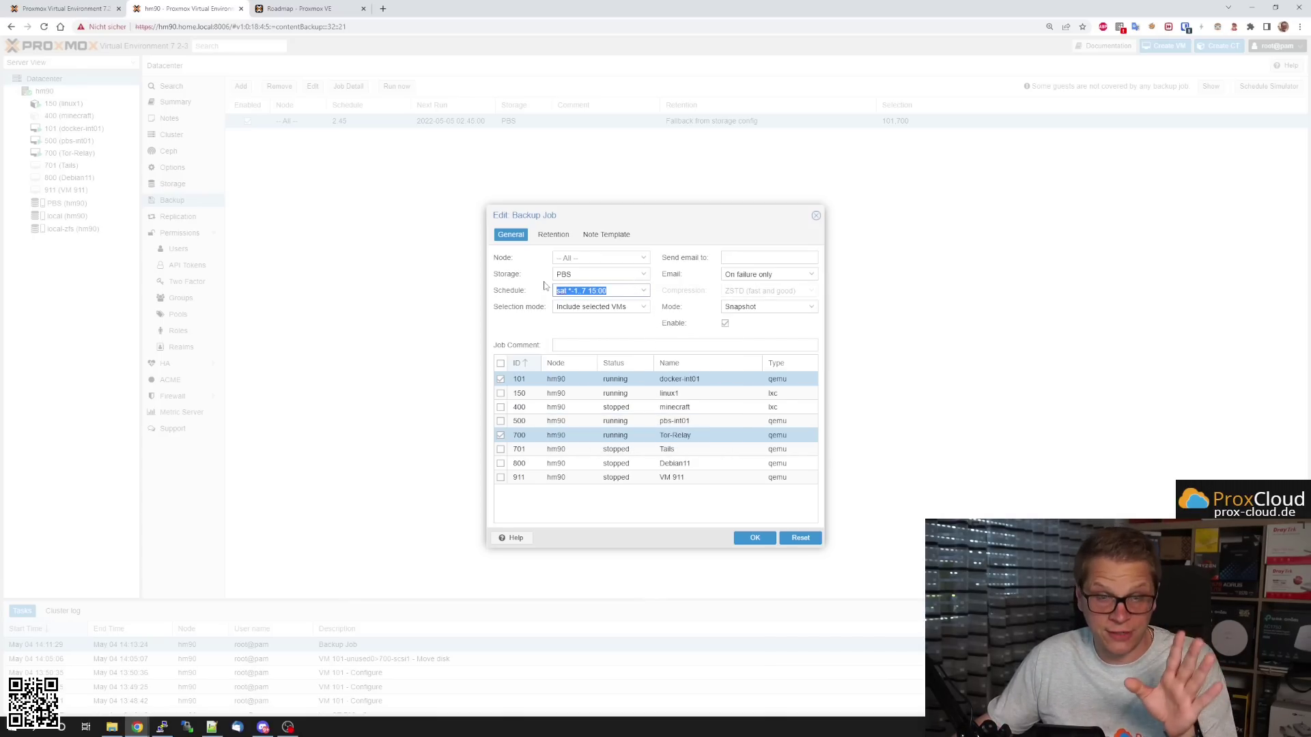
# Look through the Proxmox VE 7.2 changelog on the roadmap page and return to the backup job.
pyautogui.click(294, 8)
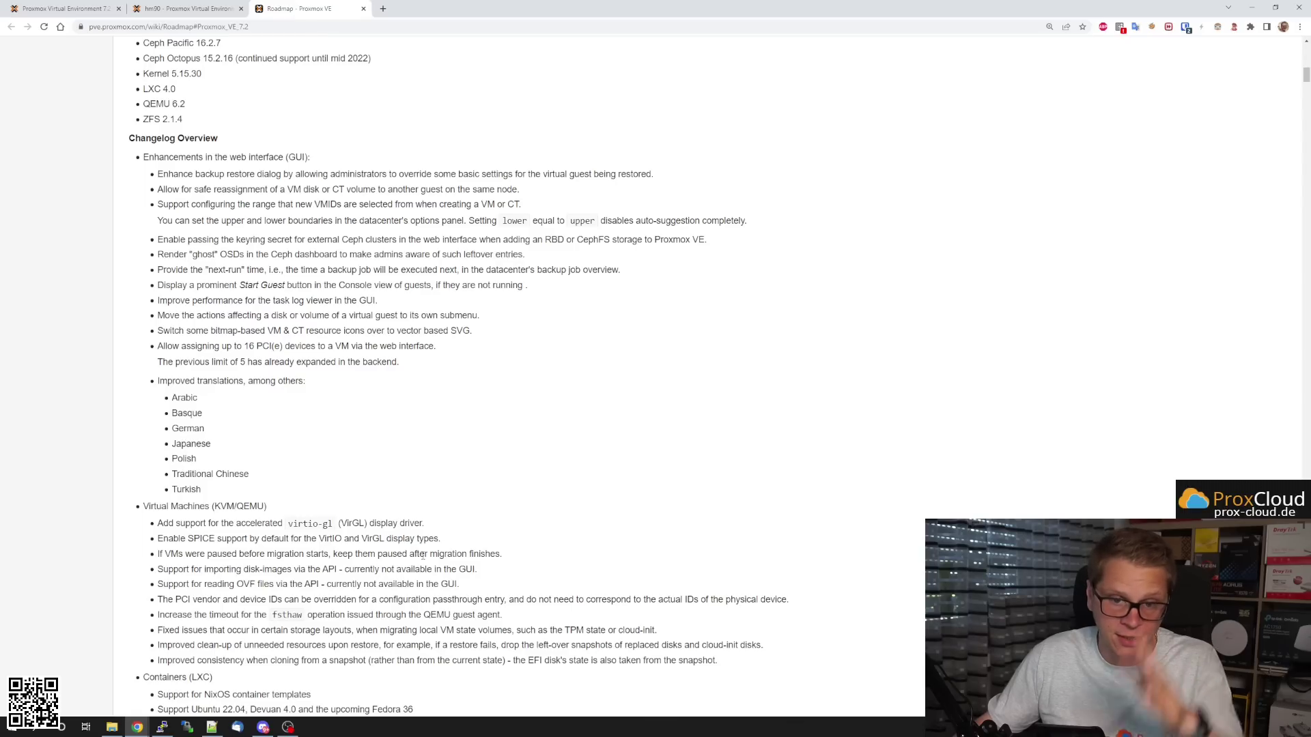
pyautogui.scroll(-3, 422, 556)
pyautogui.scroll(4, 423, 556)
pyautogui.hotkey('ctrl', 'shift', 'Tab')
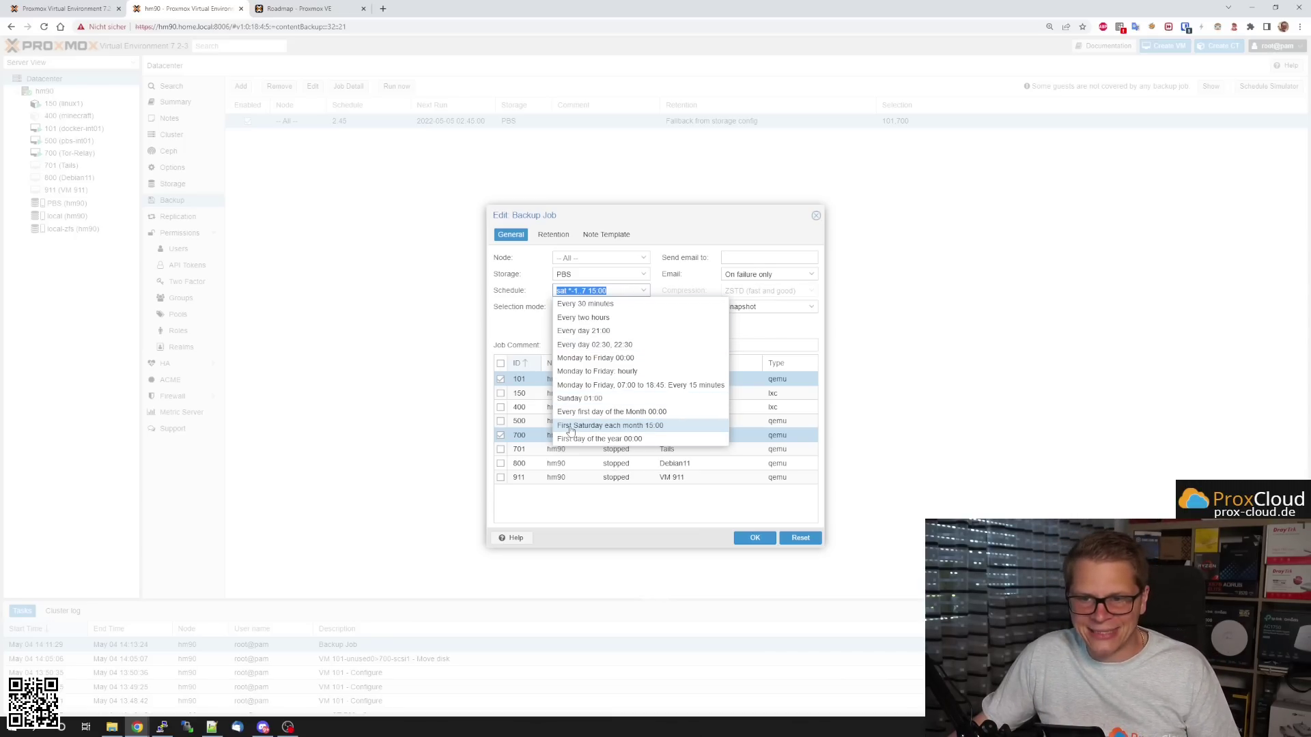
# Reselect the "First Saturday each month 15:00" schedule for the backup job and inspect its expression.
pyautogui.click(618, 427)
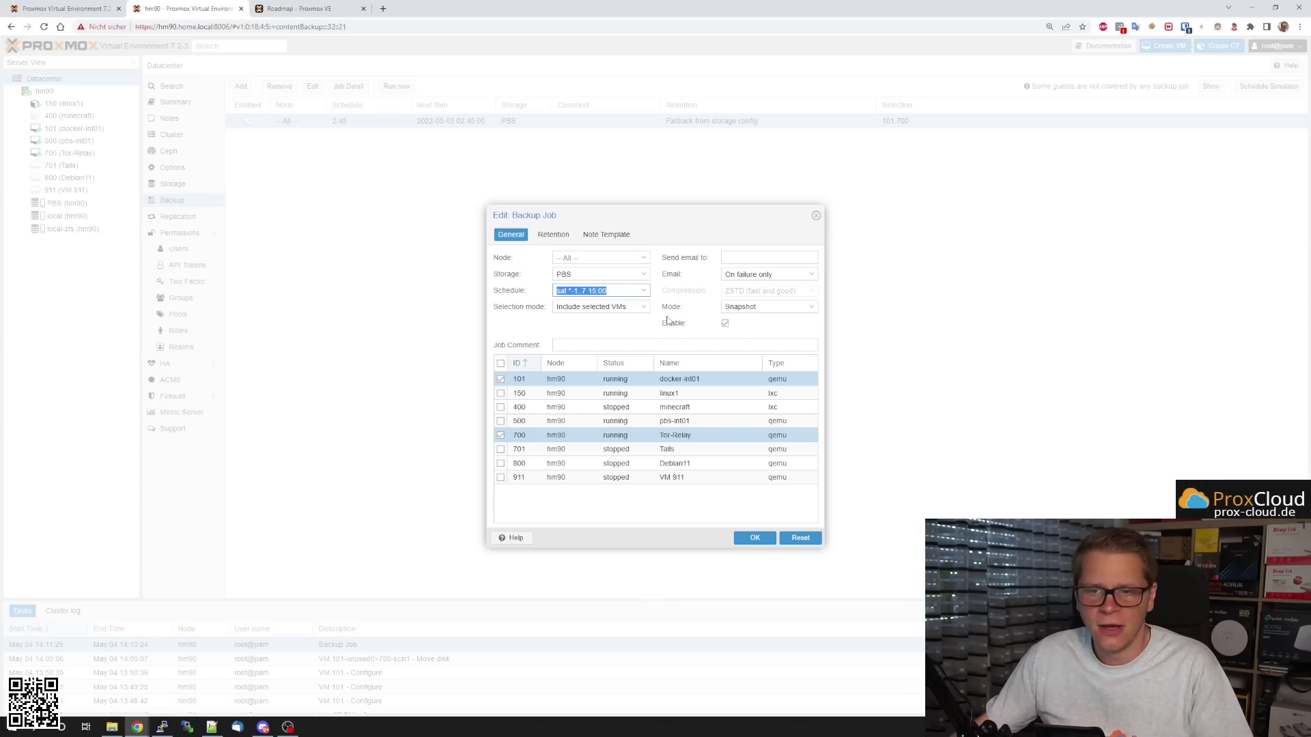
pyautogui.click(613, 287)
pyautogui.click(617, 288)
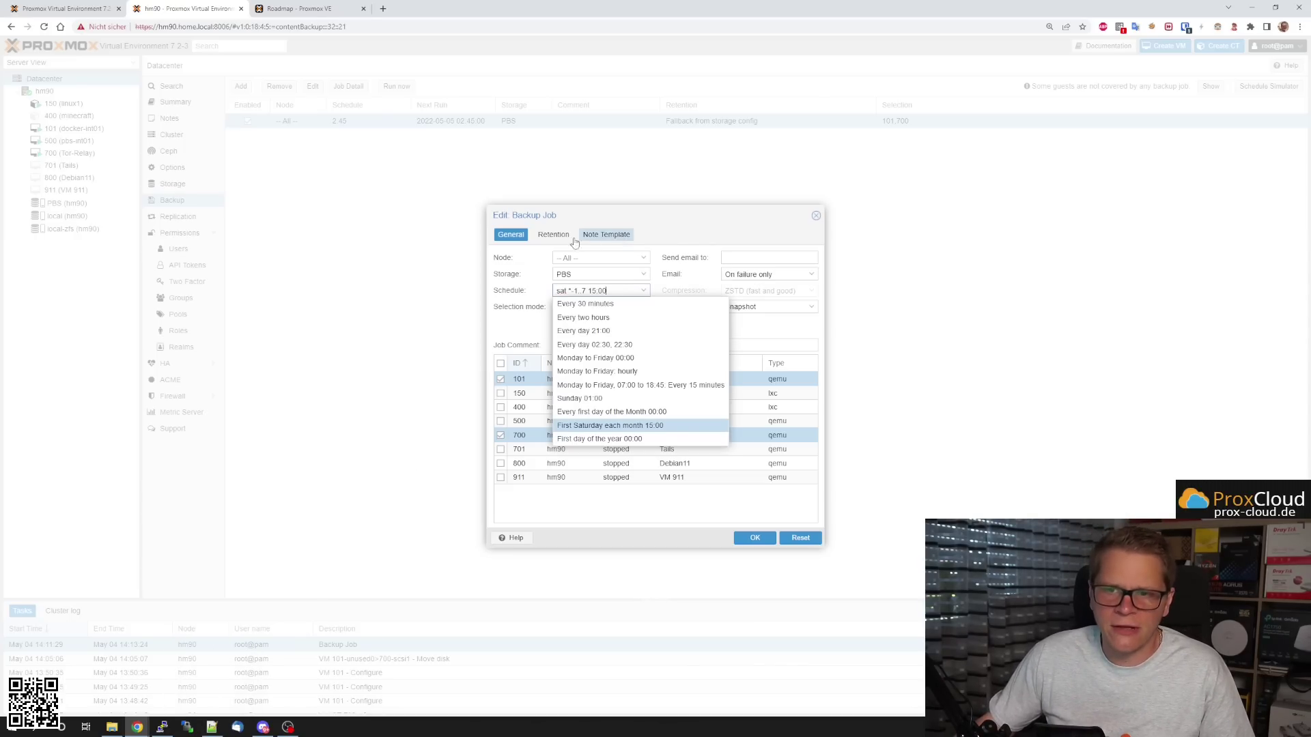
# Examine the backup job's note template and the template variables available for backup notes.
pyautogui.click(605, 236)
pyautogui.click(772, 262)
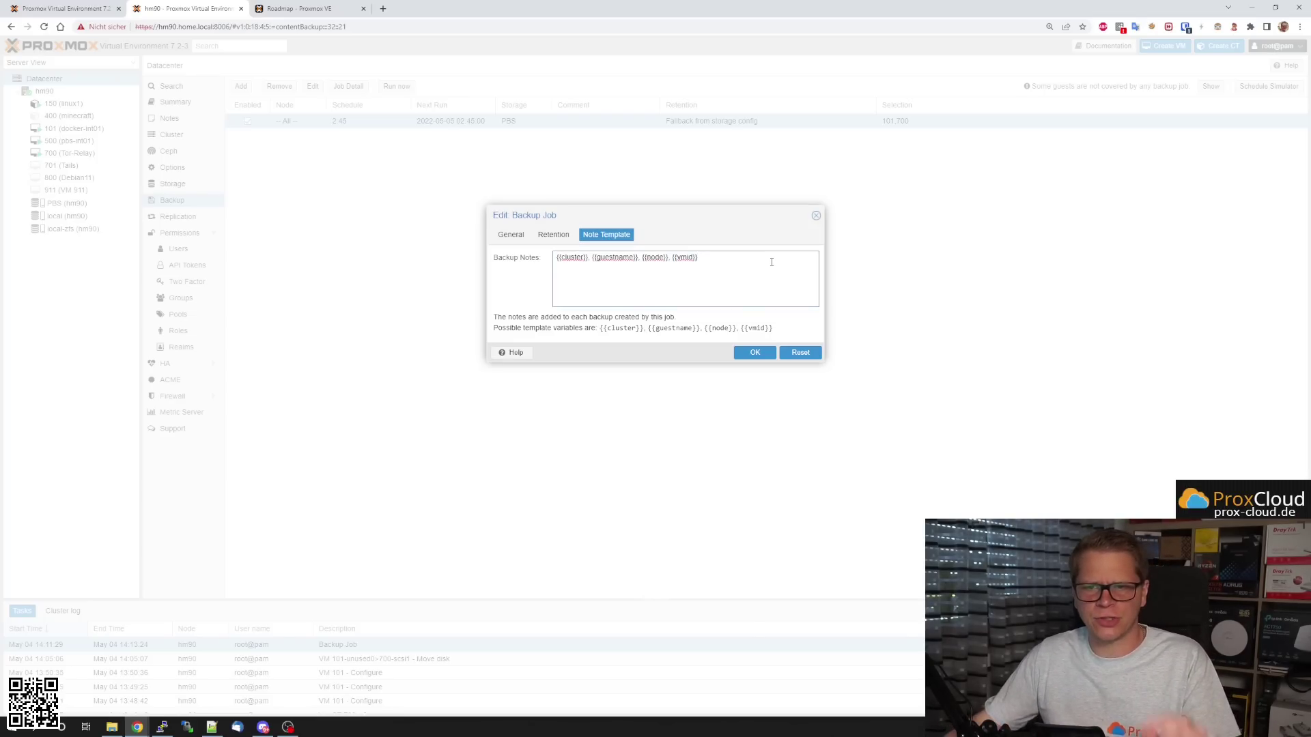
pyautogui.moveTo(493, 328); pyautogui.dragTo(778, 339)
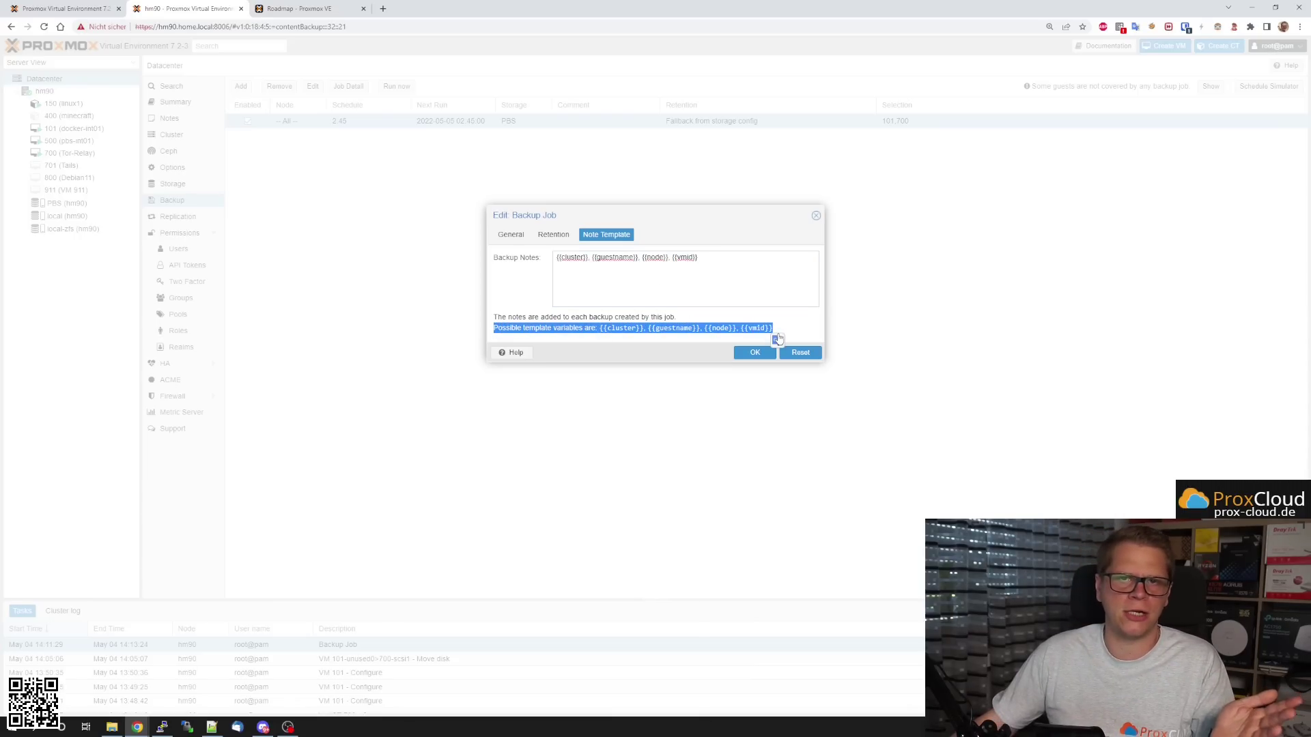
pyautogui.click(795, 328)
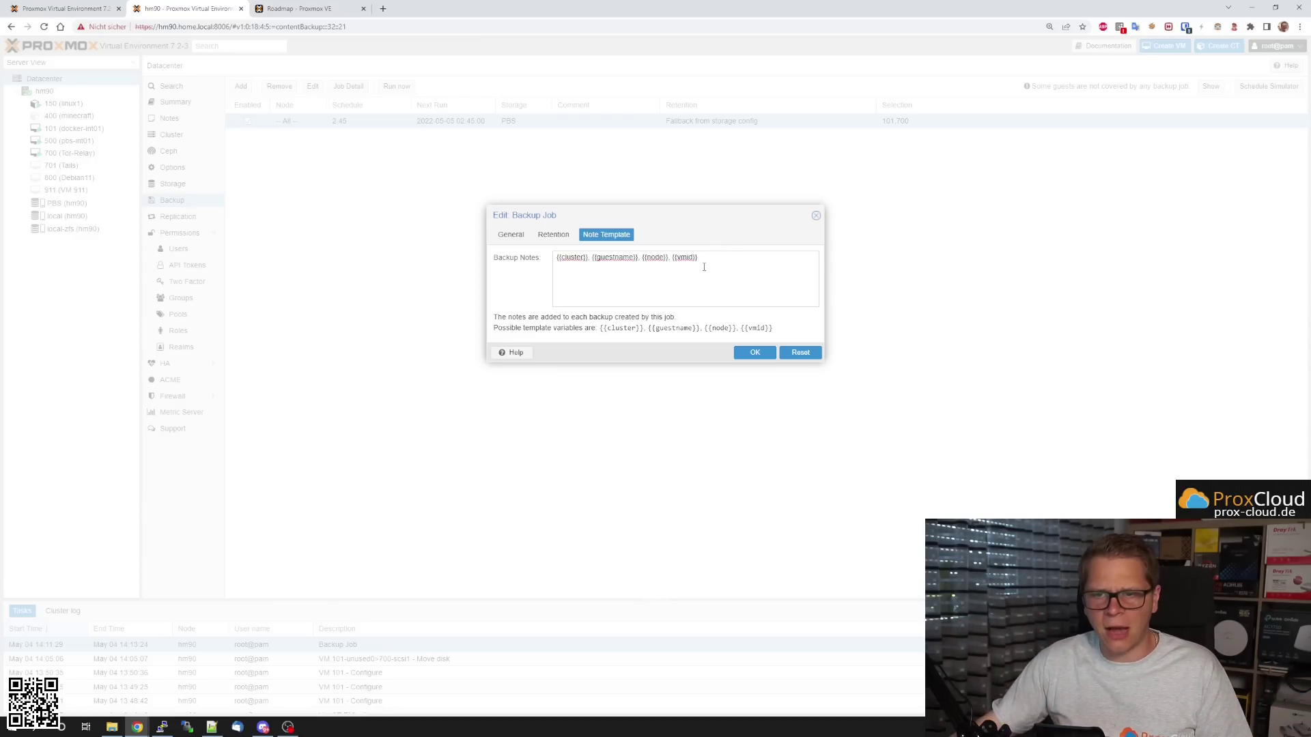
# Reopen the backup job, highlight the variables in its note template, and close the job without changes.
pyautogui.click(816, 216)
pyautogui.doubleClick(442, 121)
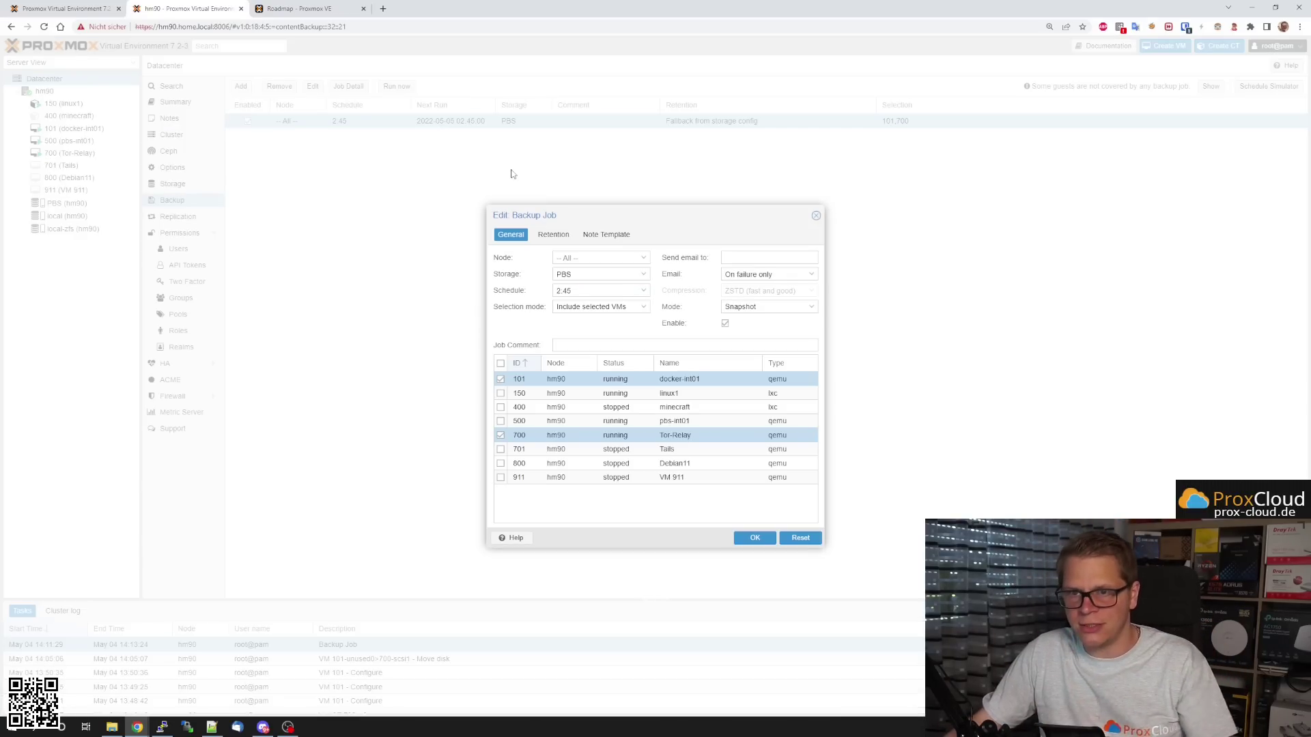
pyautogui.click(607, 234)
pyautogui.click(753, 266)
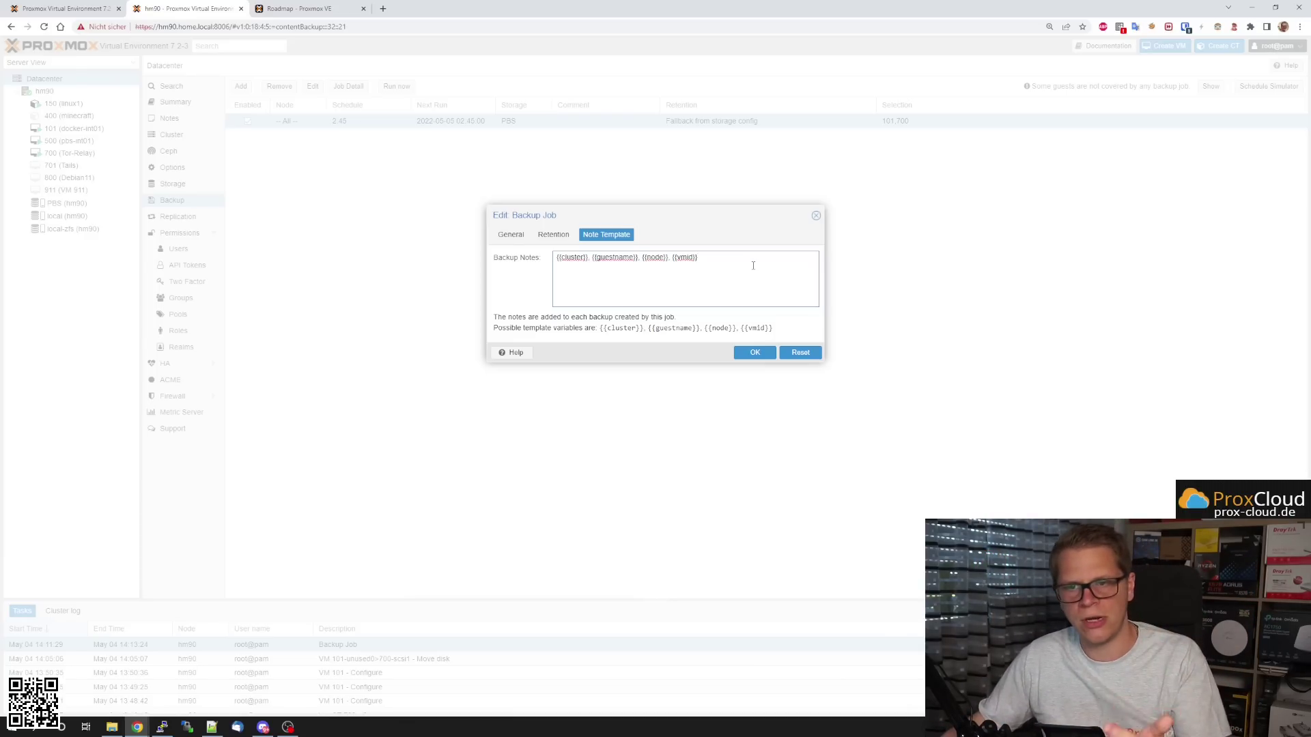
pyautogui.moveTo(742, 258); pyautogui.dragTo(523, 273)
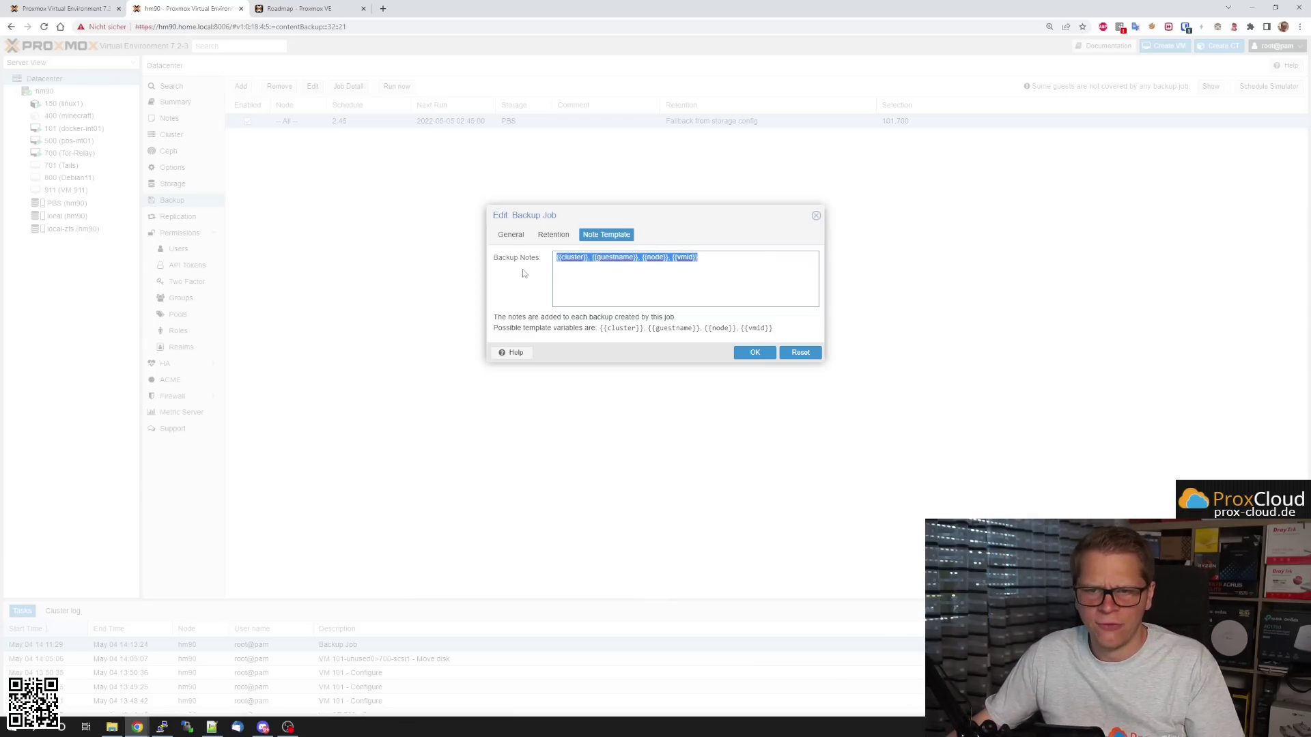
pyautogui.click(816, 216)
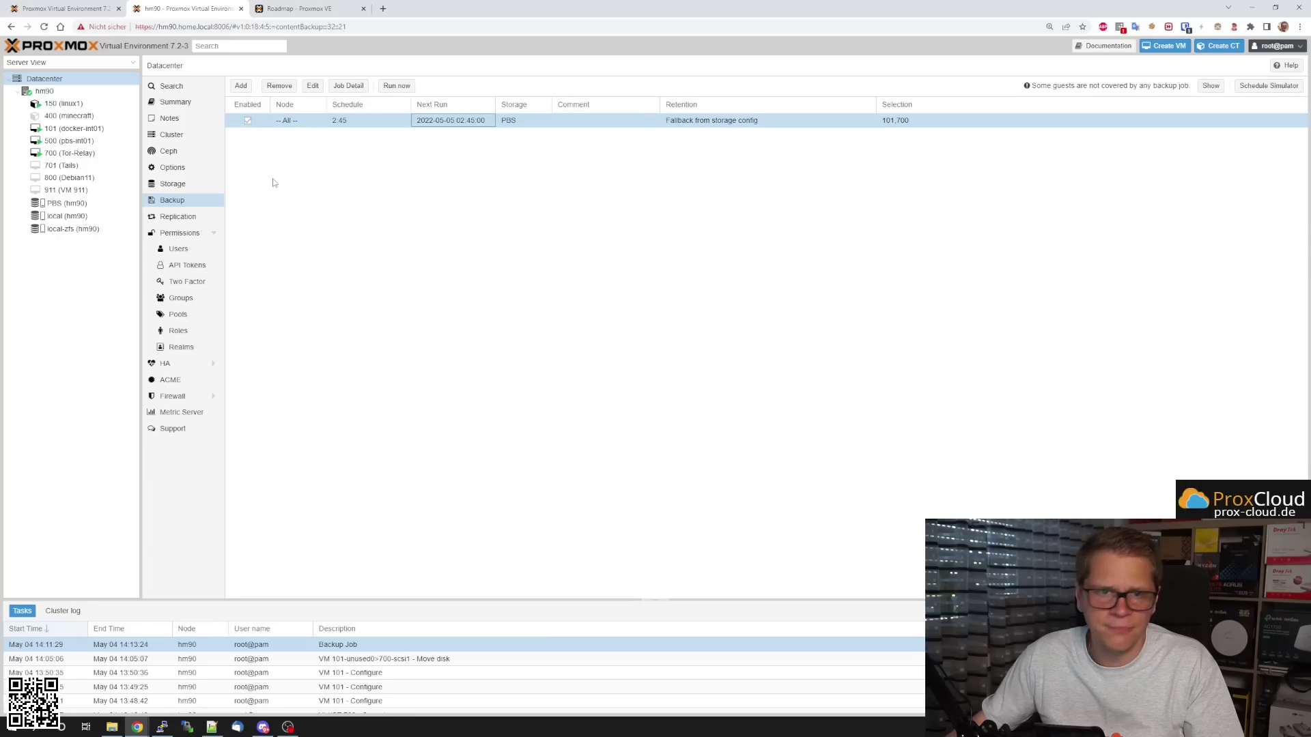
# Review the backups of VM 700 (Tor-Relay) and the notes setting for a manual backup, without starting one.
pyautogui.click(80, 152)
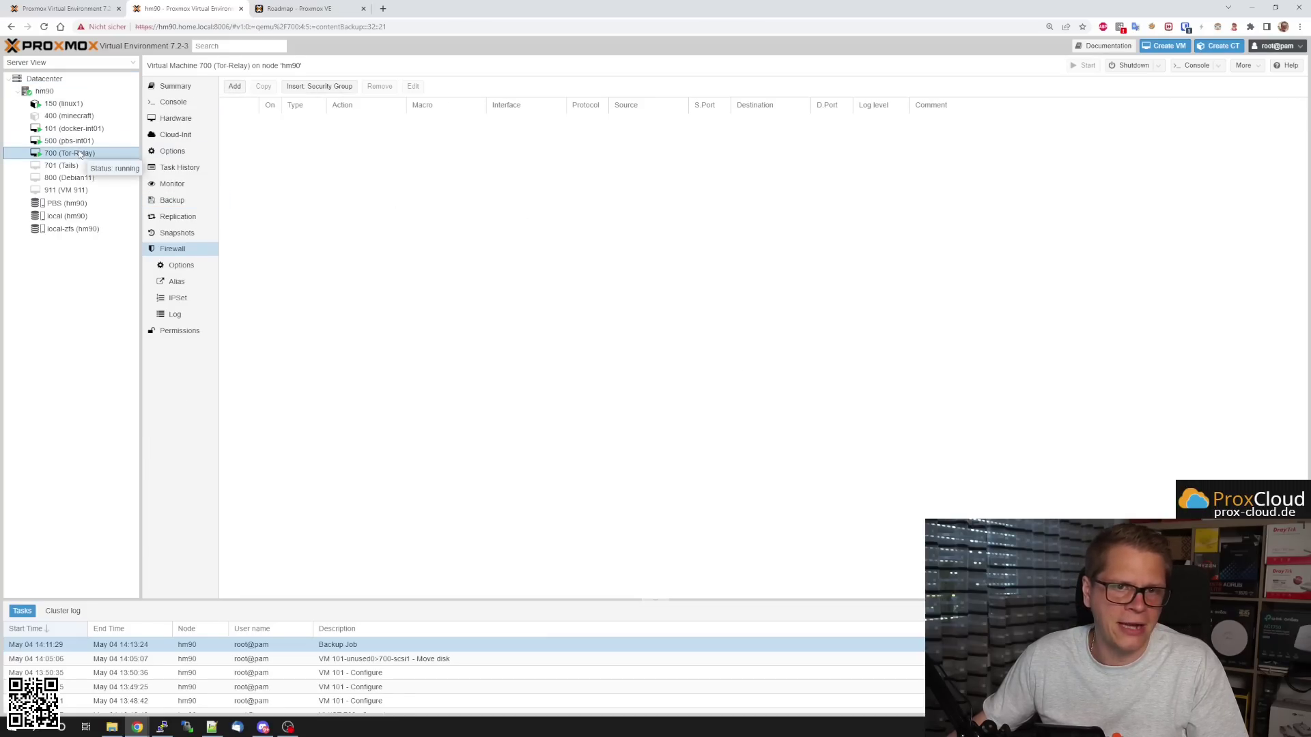
pyautogui.click(172, 200)
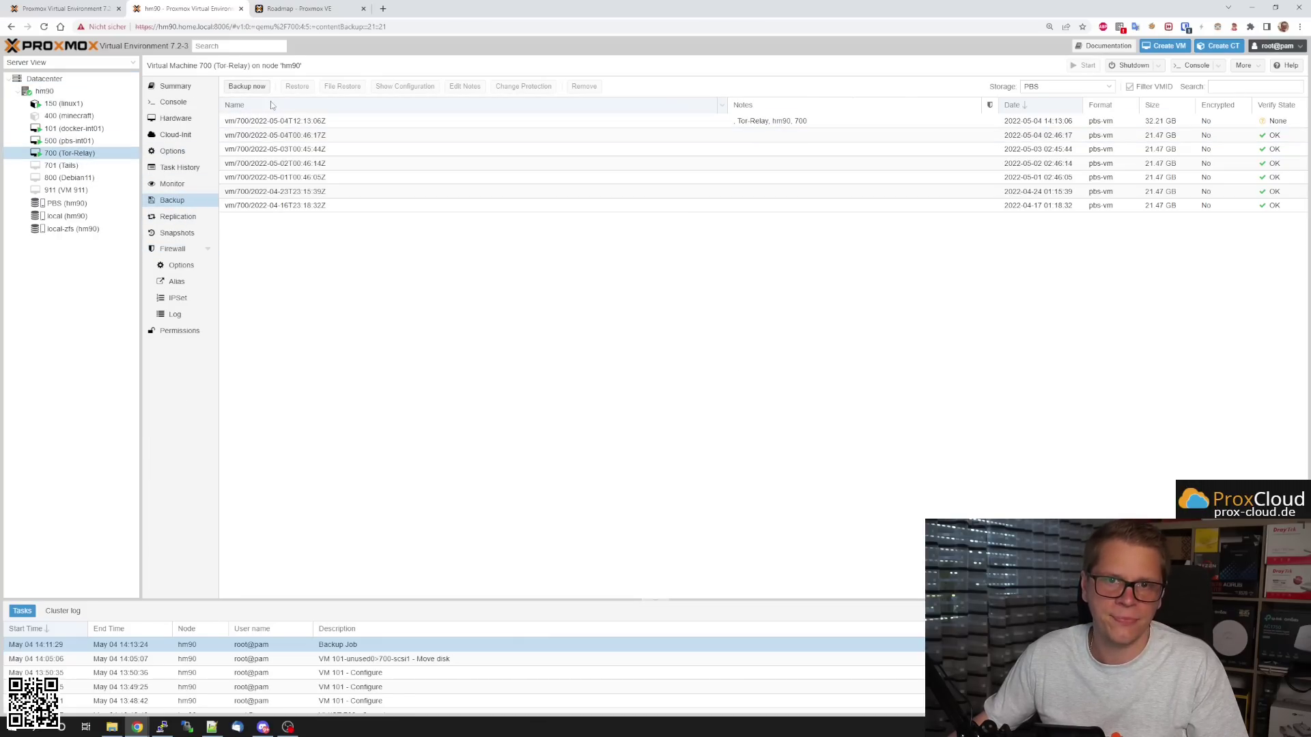
pyautogui.click(247, 87)
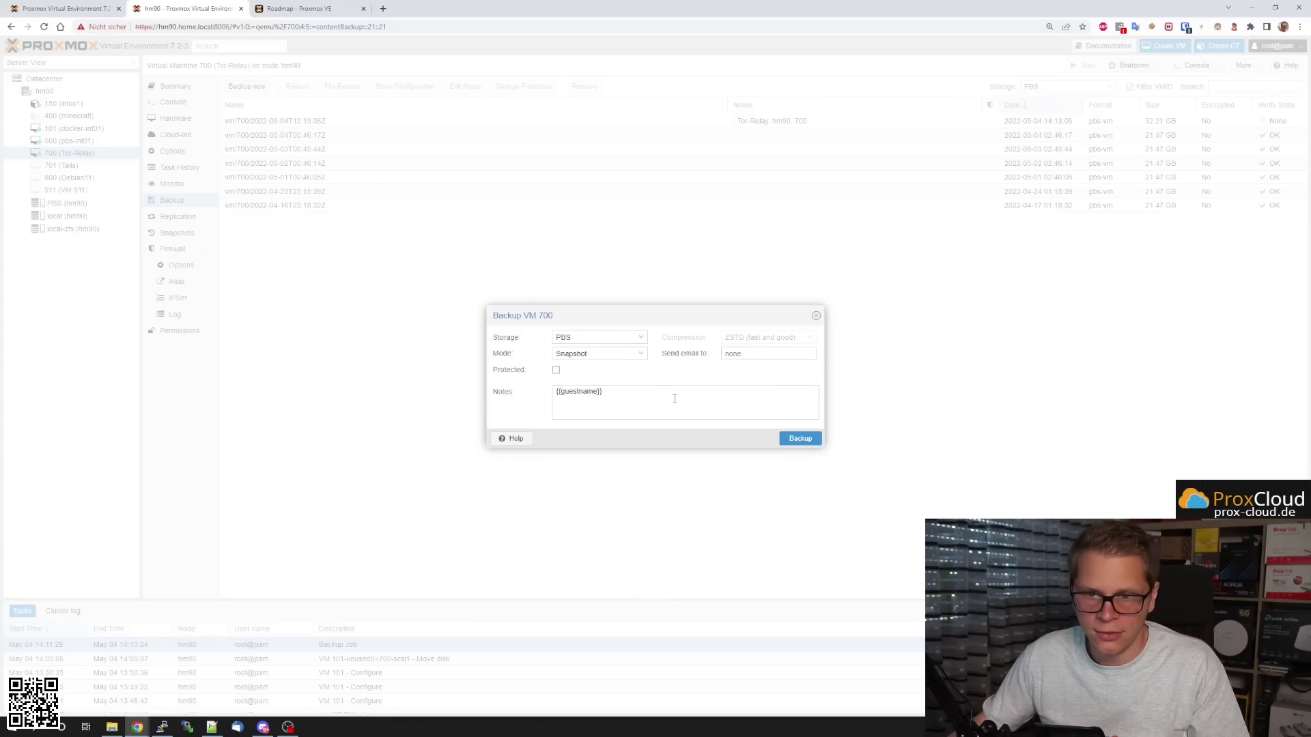
pyautogui.click(675, 398)
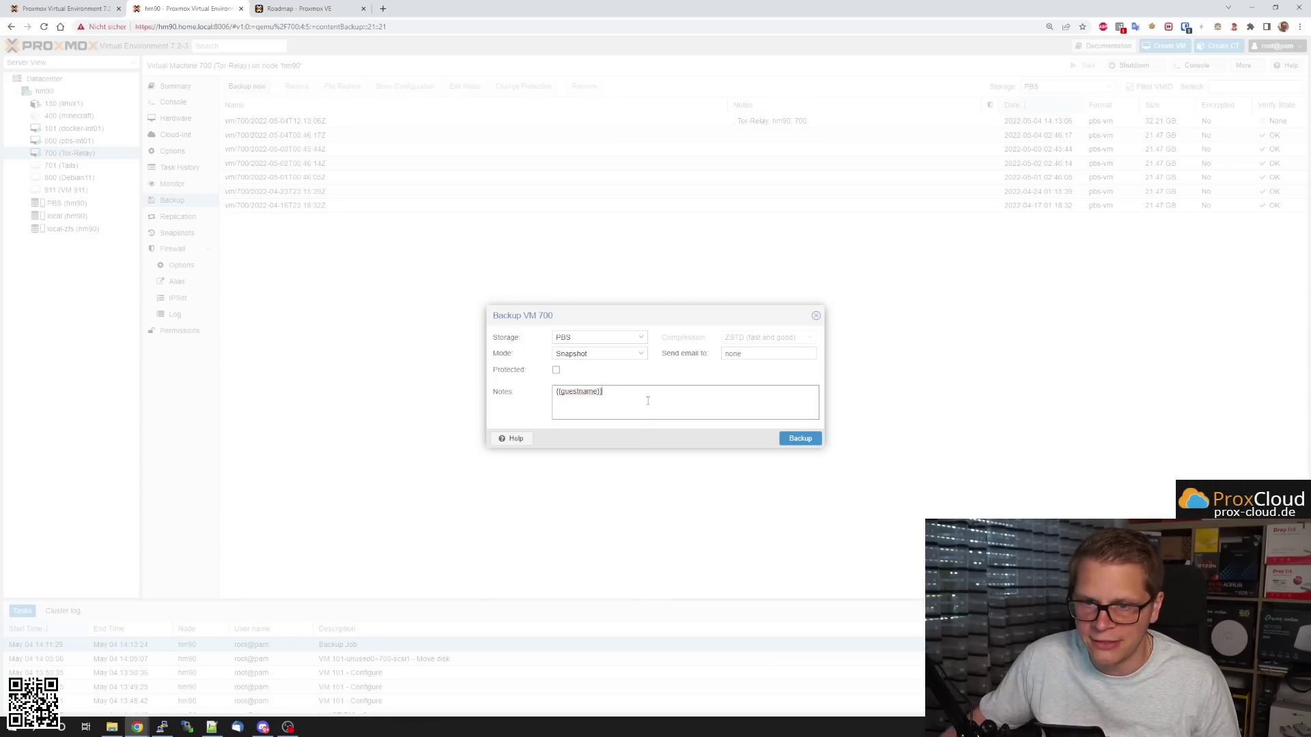
pyautogui.click(816, 316)
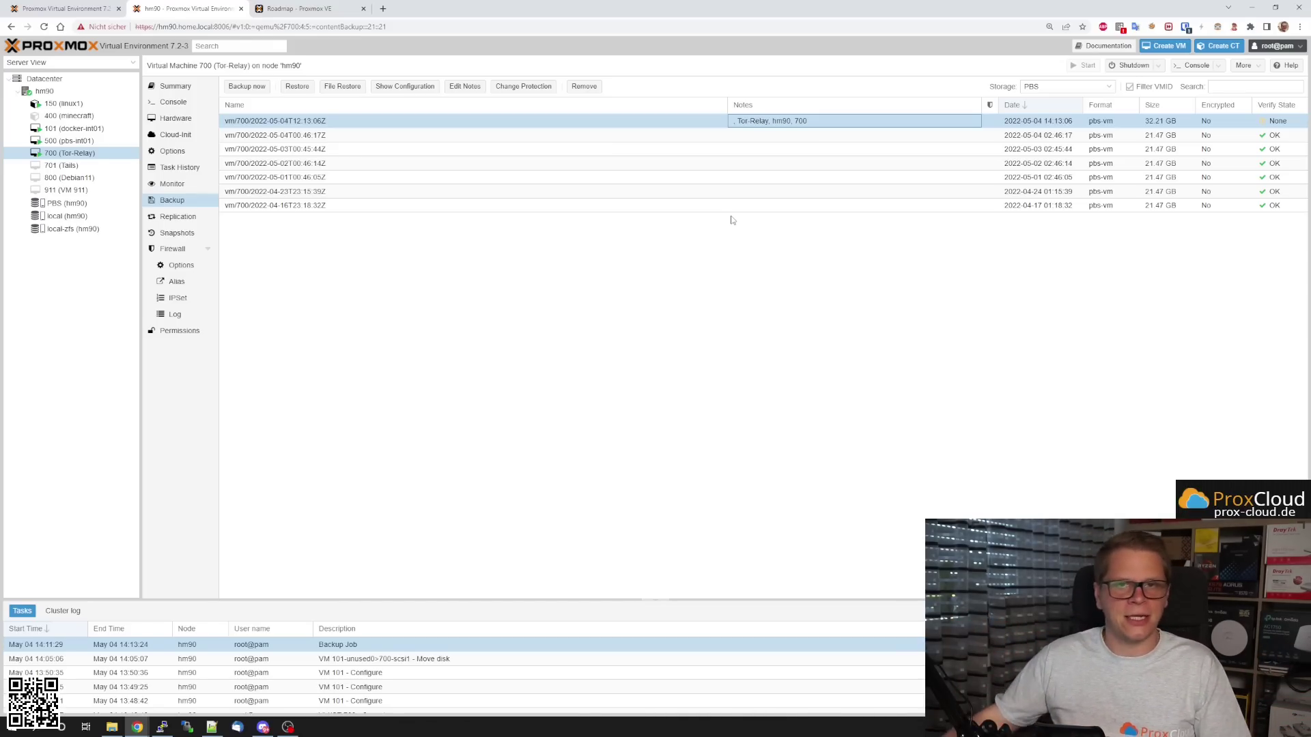
pyautogui.click(473, 427)
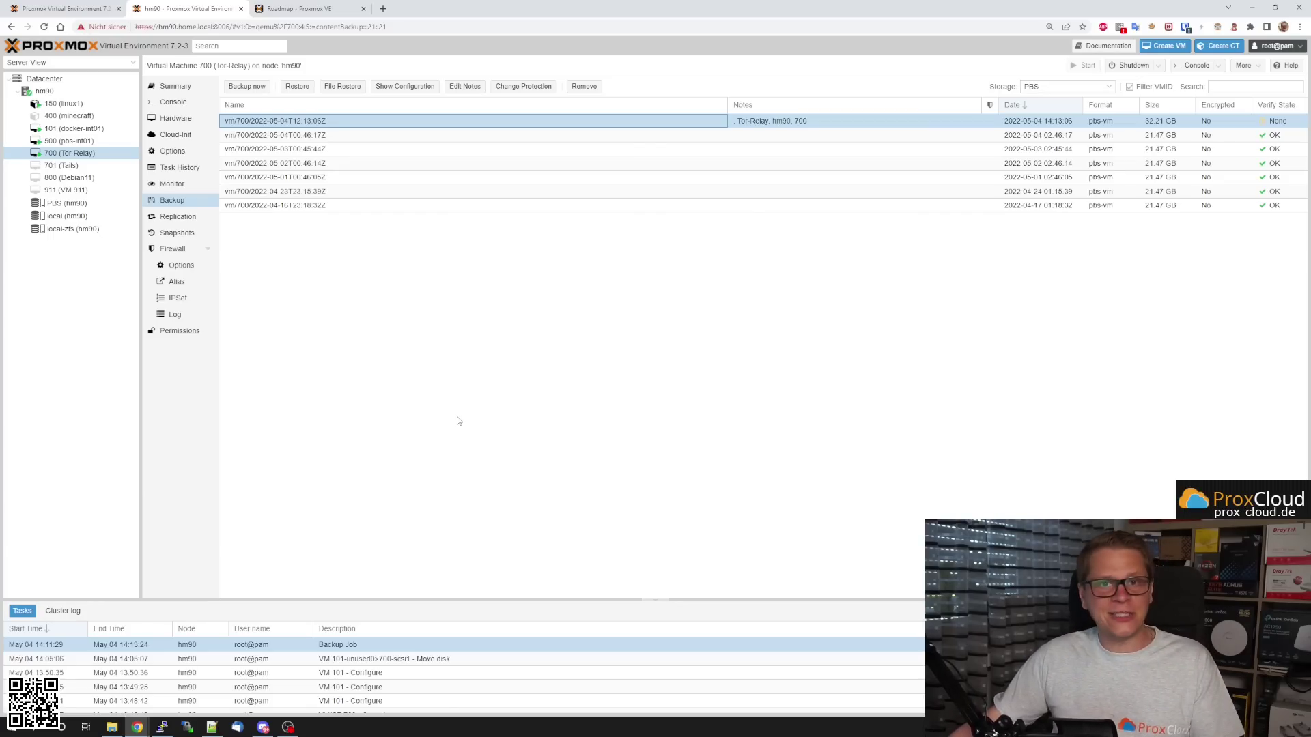
# Detach the hard disk scsi1 from VM 700 (Tor-Relay).
pyautogui.click(166, 124)
pyautogui.click(323, 206)
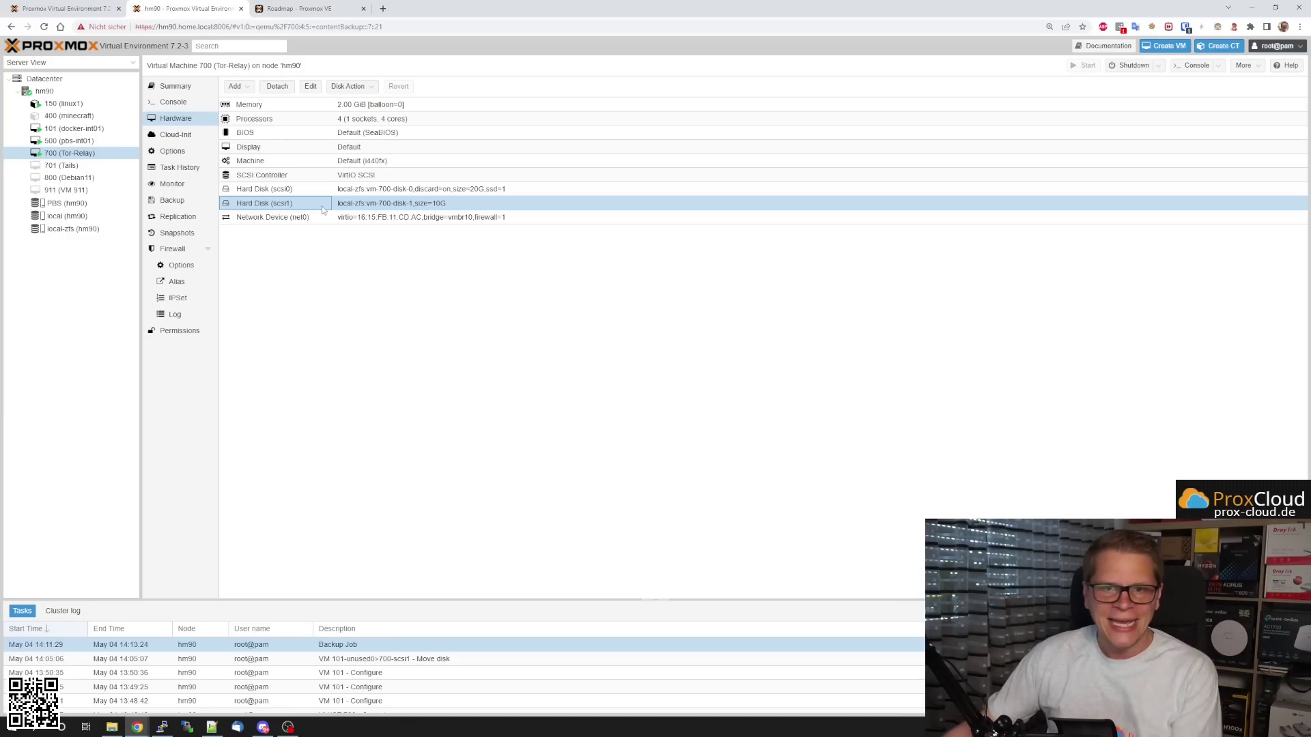
pyautogui.click(362, 88)
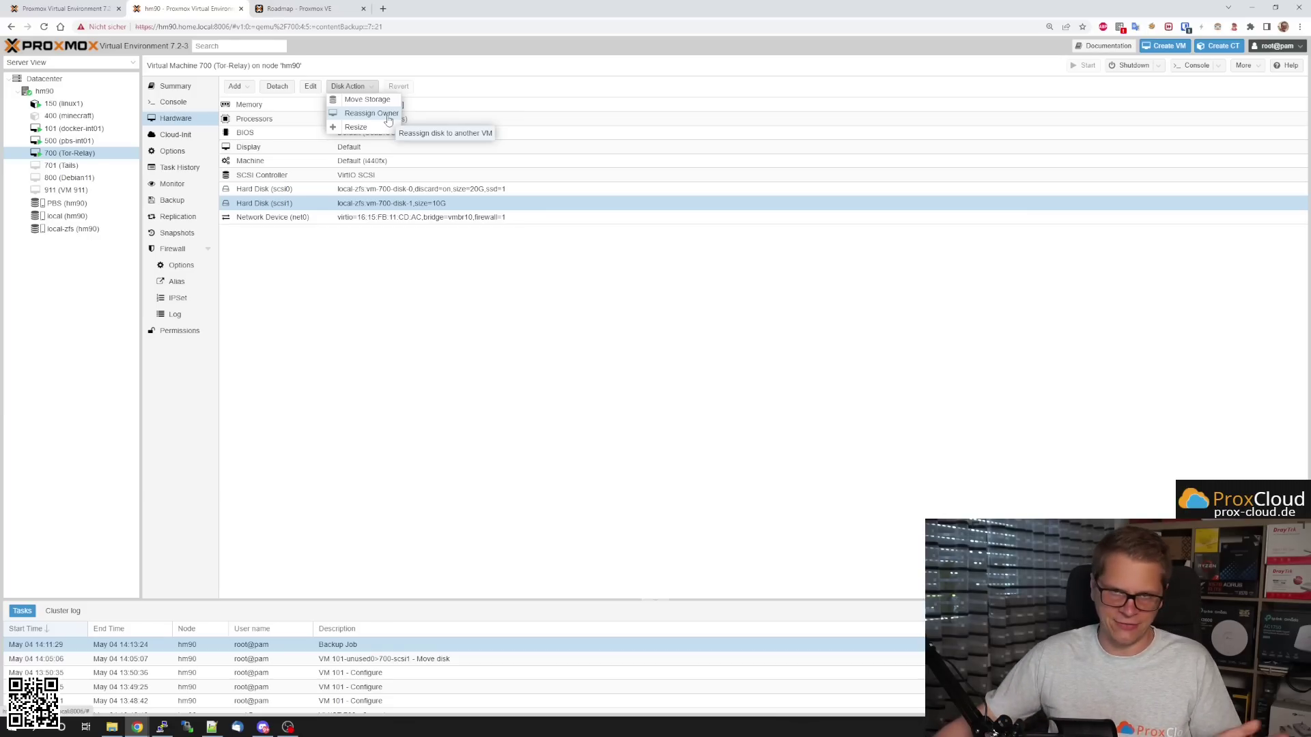
pyautogui.click(374, 203)
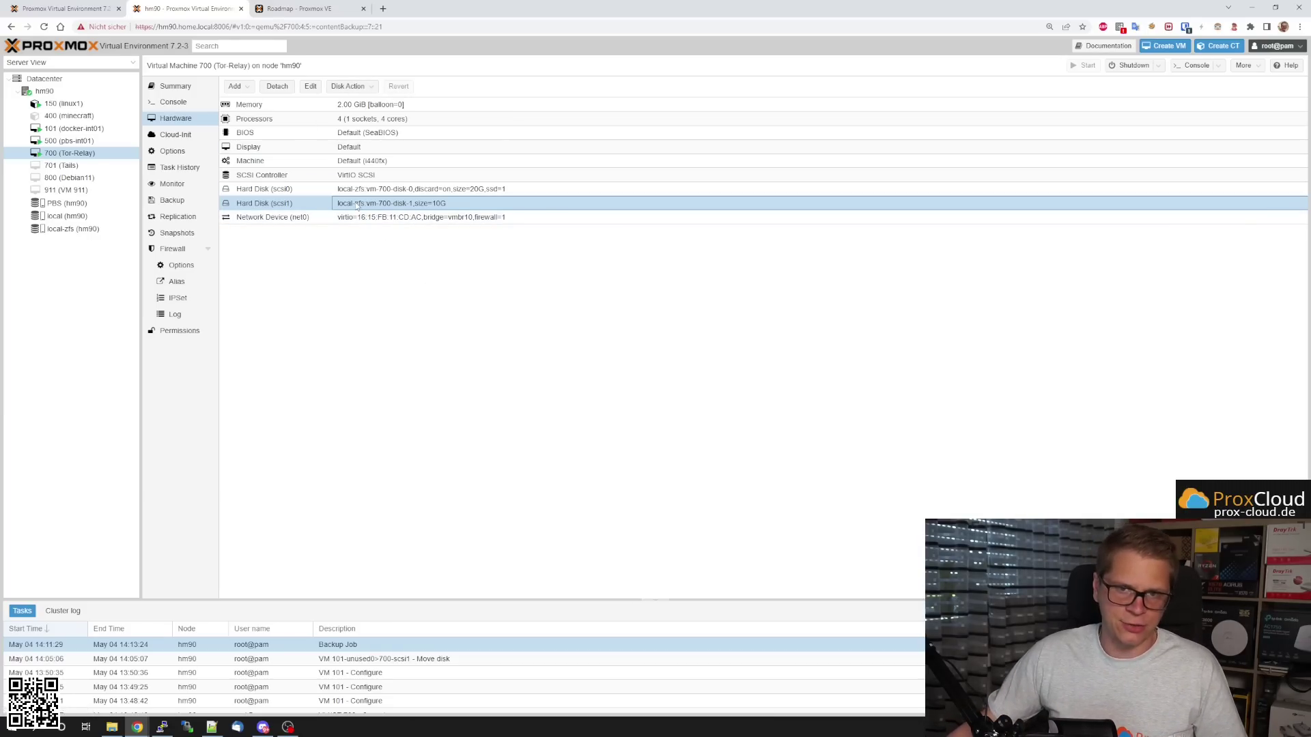
pyautogui.click(277, 88)
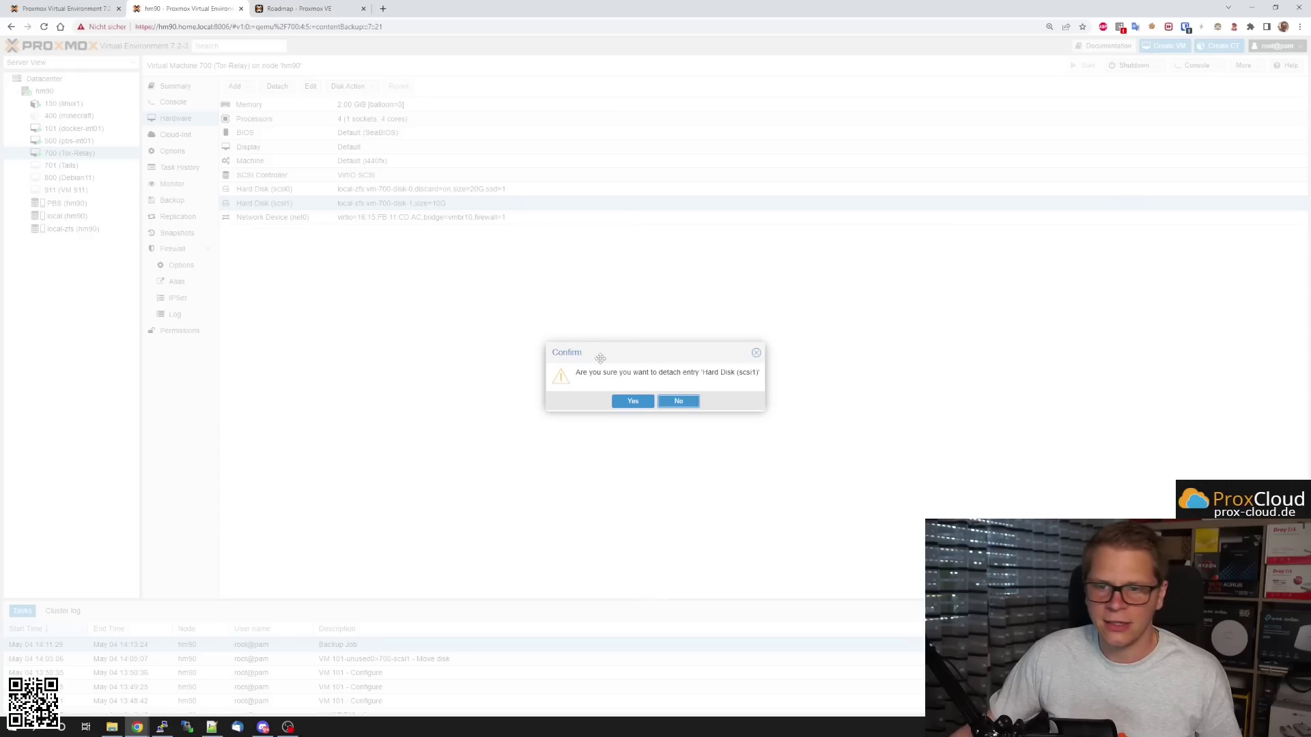
pyautogui.click(632, 401)
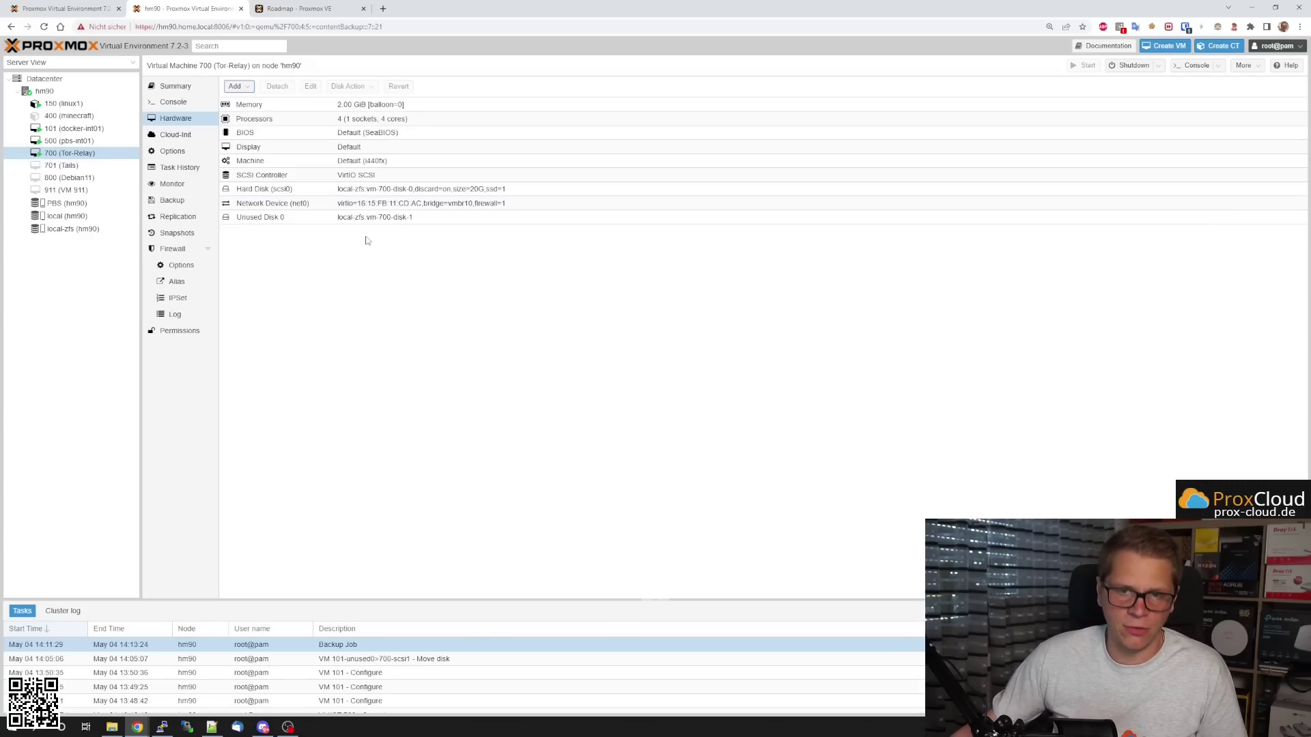
# Reassign VM 700's Unused Disk 0 to guest 101 (docker-int01) as SCSI device 1.
pyautogui.click(337, 219)
pyautogui.click(347, 86)
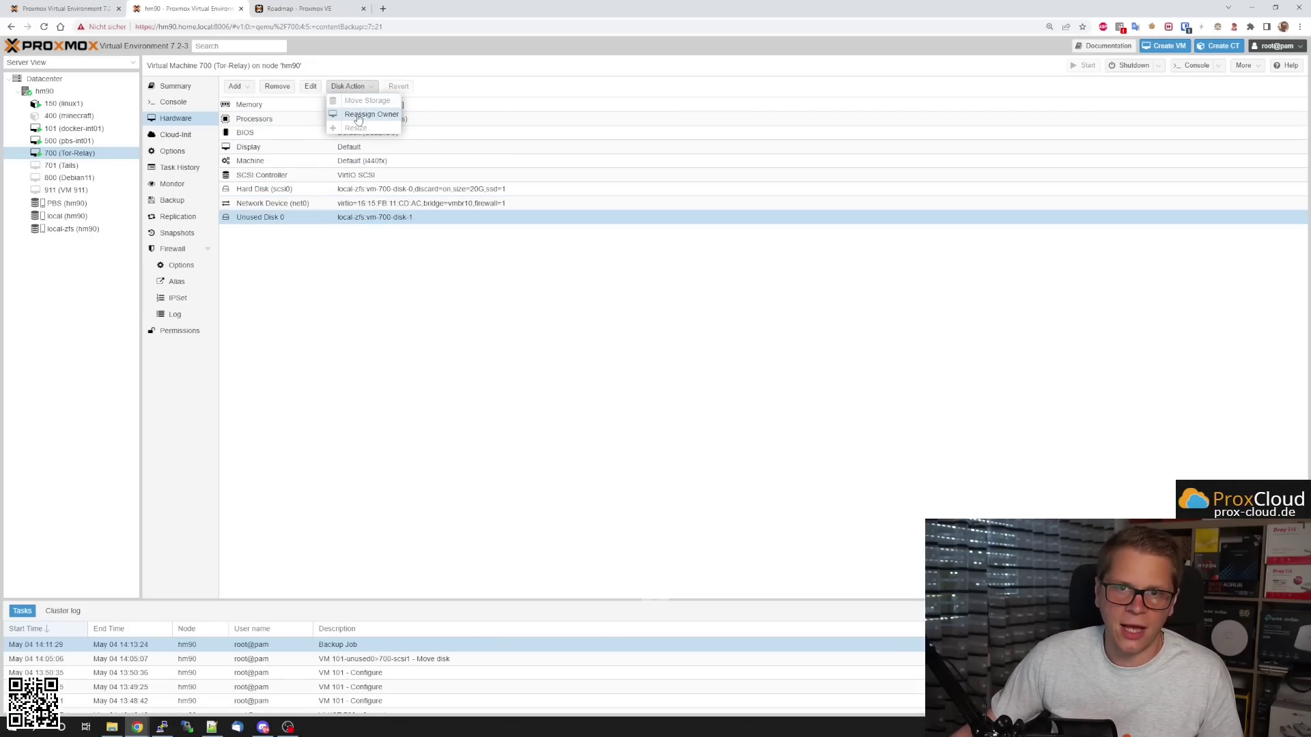
pyautogui.click(369, 114)
pyautogui.click(742, 374)
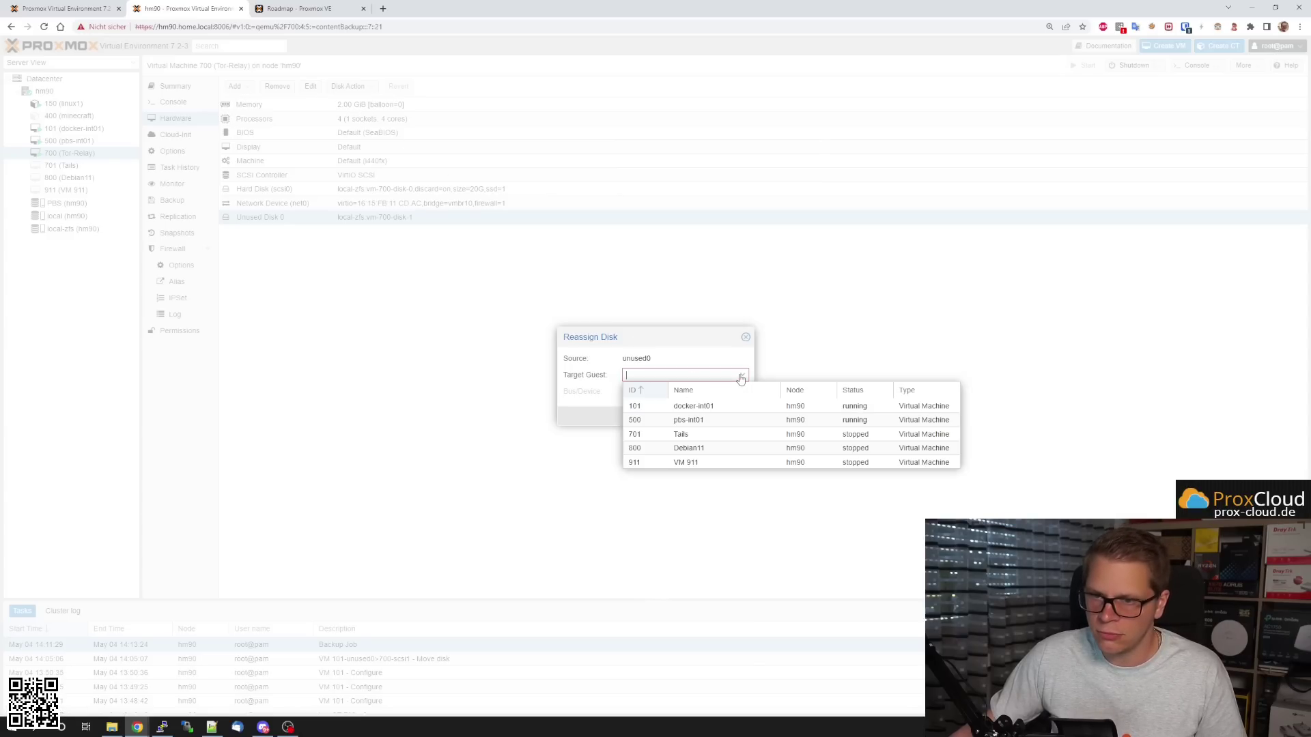
pyautogui.click(710, 406)
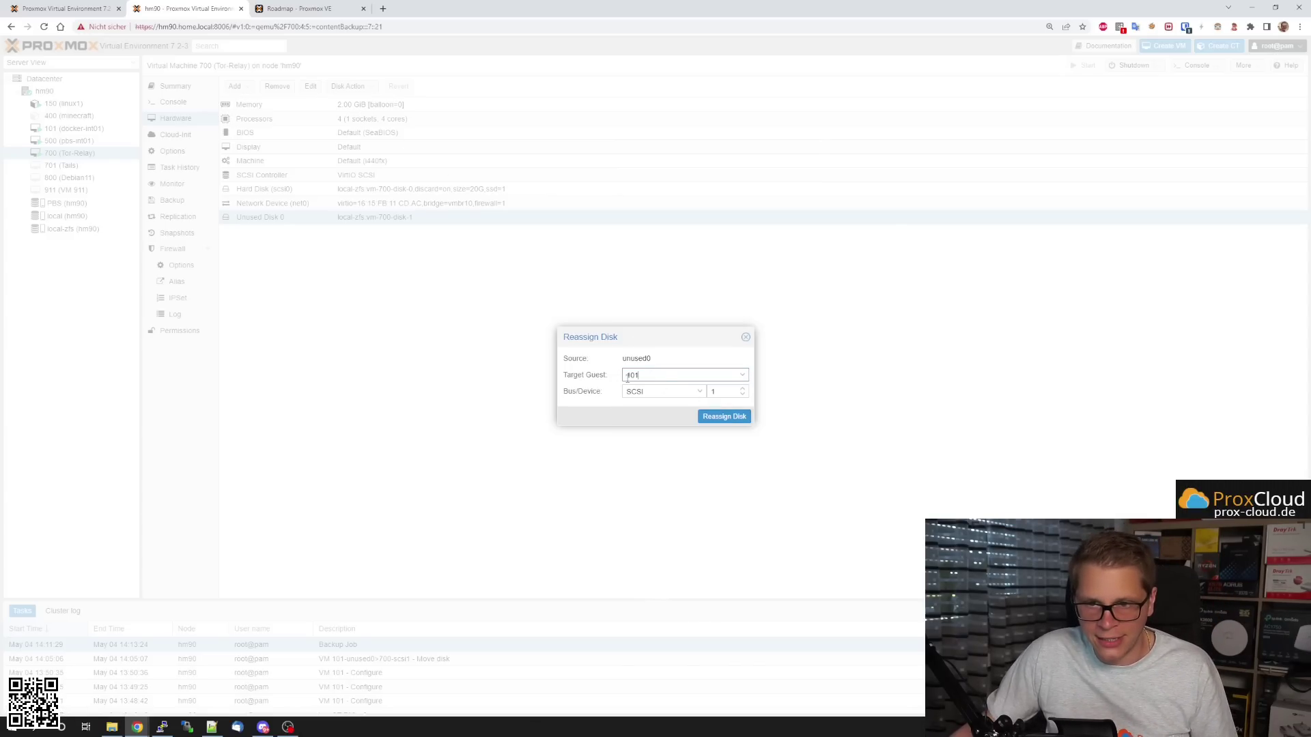
pyautogui.click(706, 416)
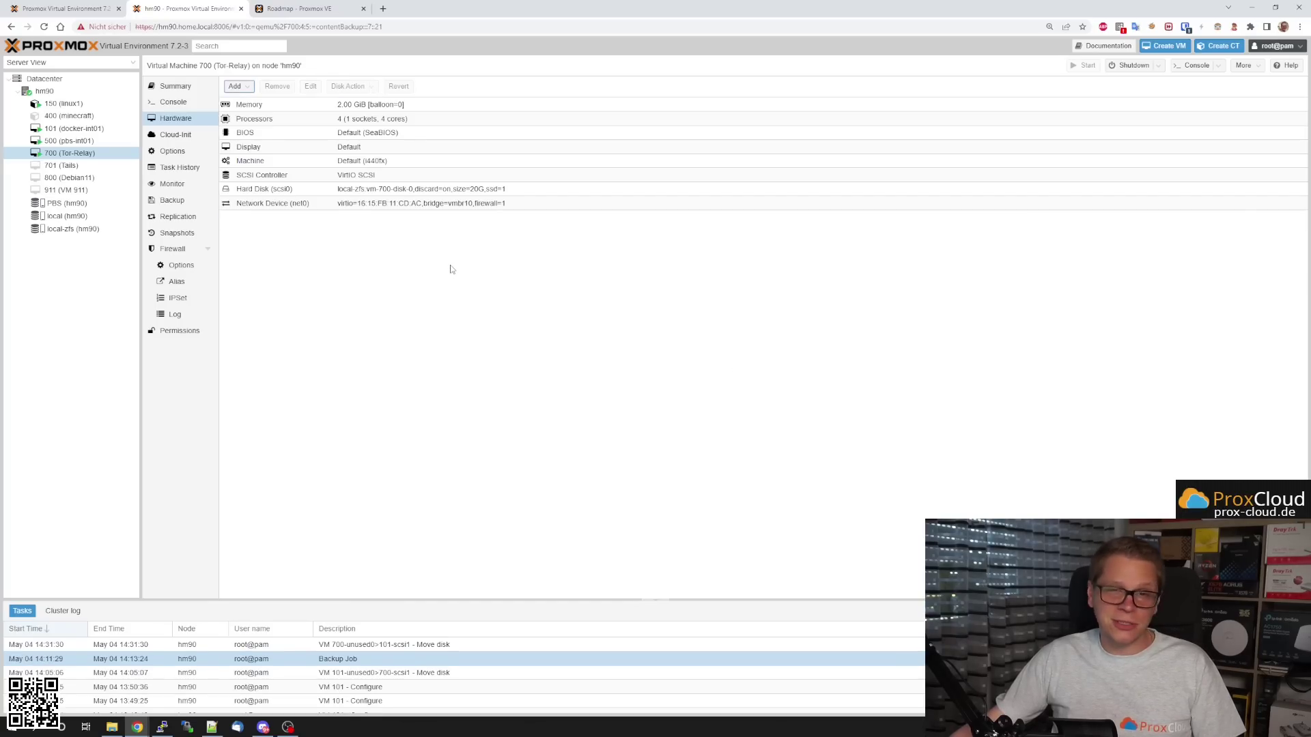
# Check the reassigned hard disk scsi1 in the hardware of VM 101 (docker-int01) and view its disk options without changing them.
pyautogui.click(87, 129)
pyautogui.click(358, 203)
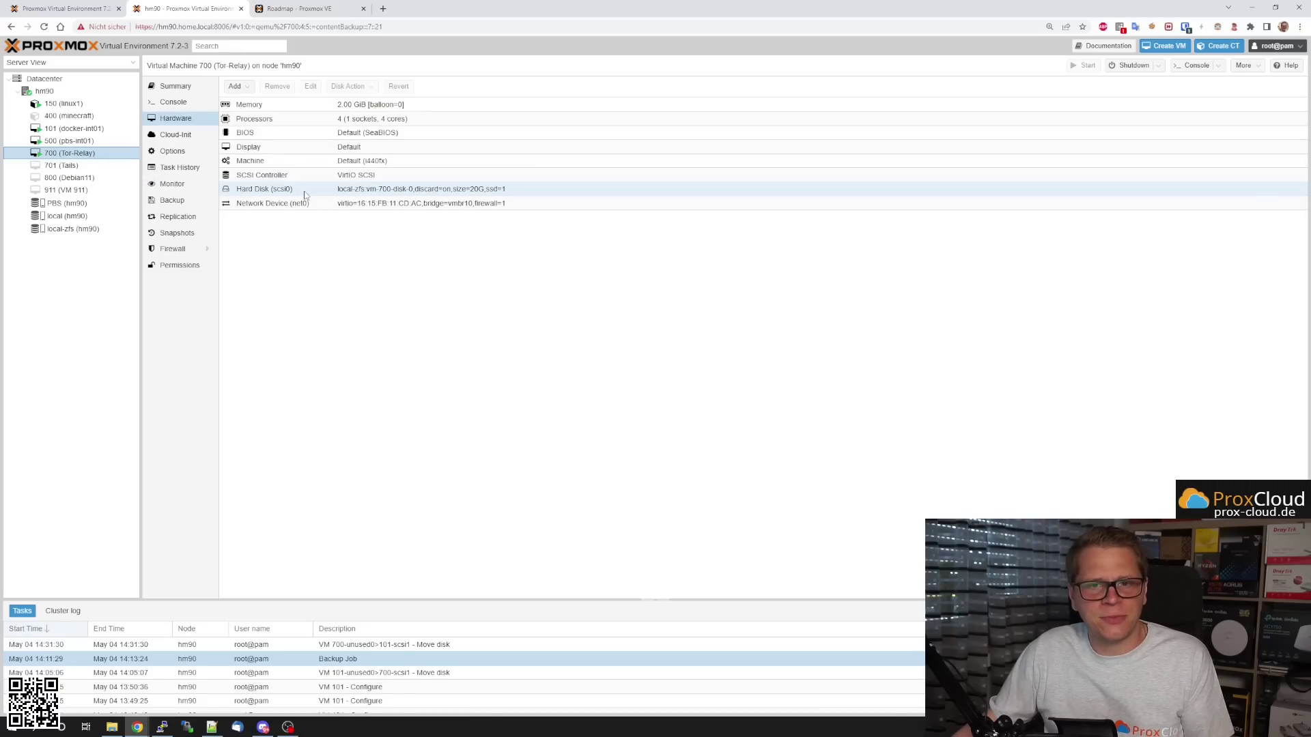
pyautogui.click(287, 203)
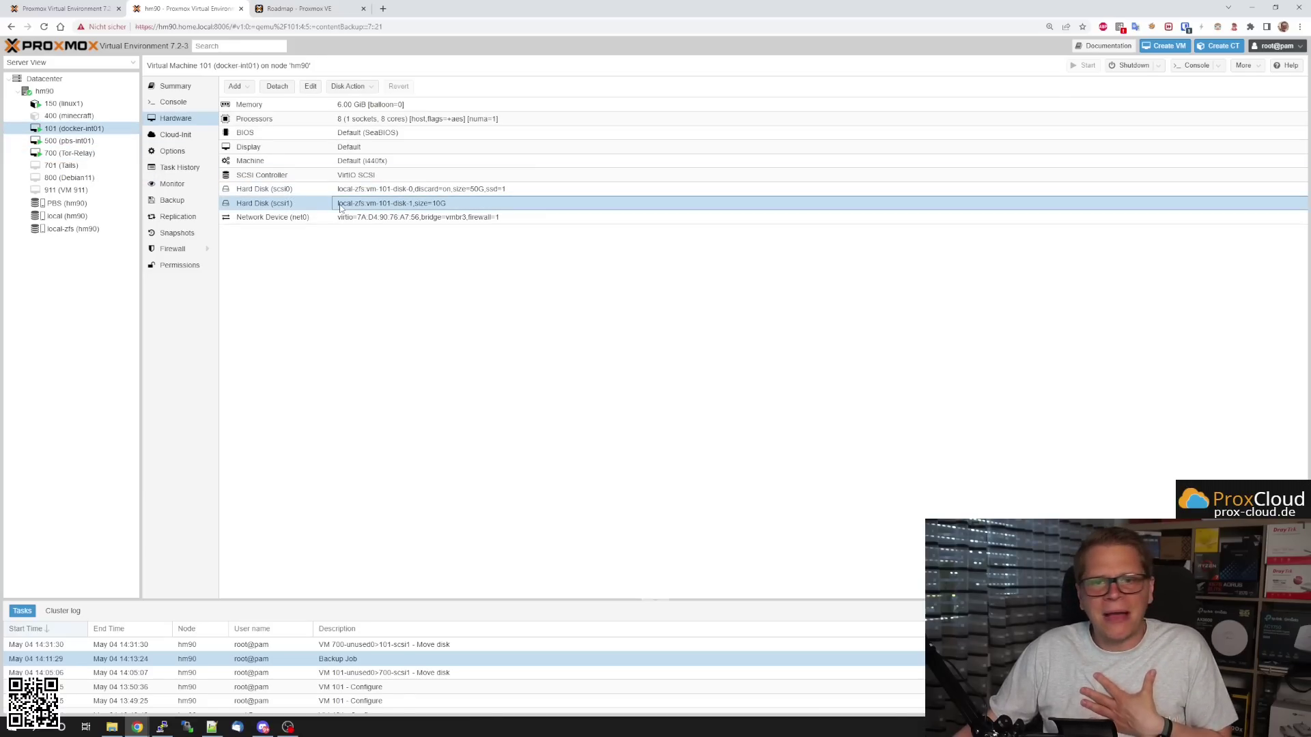
pyautogui.click(311, 88)
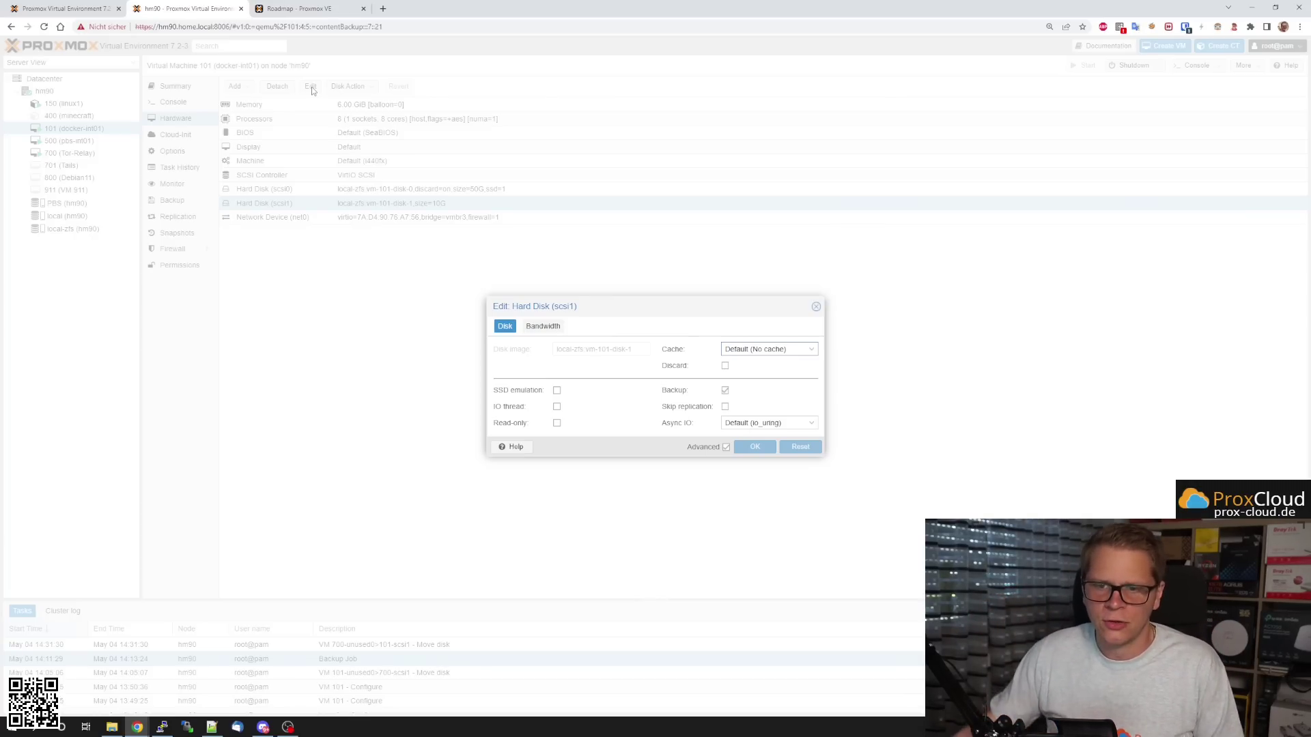
pyautogui.click(816, 307)
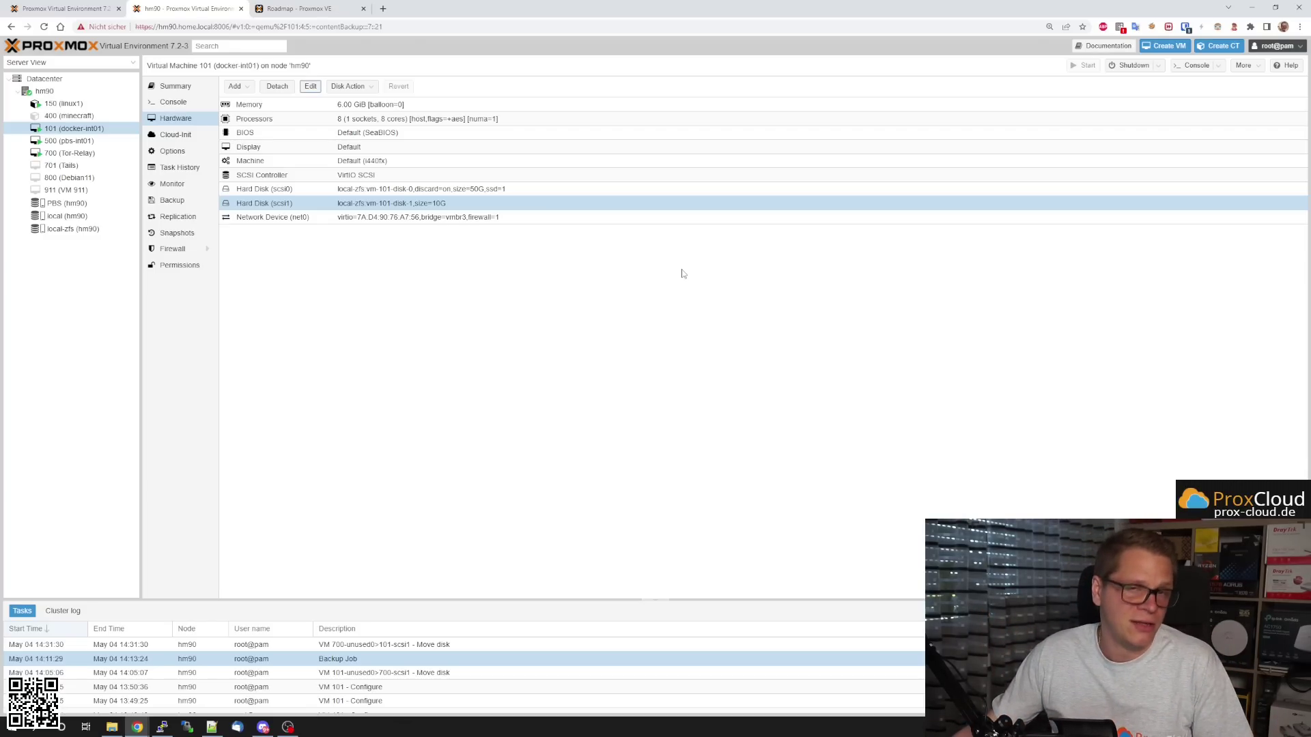
pyautogui.click(373, 372)
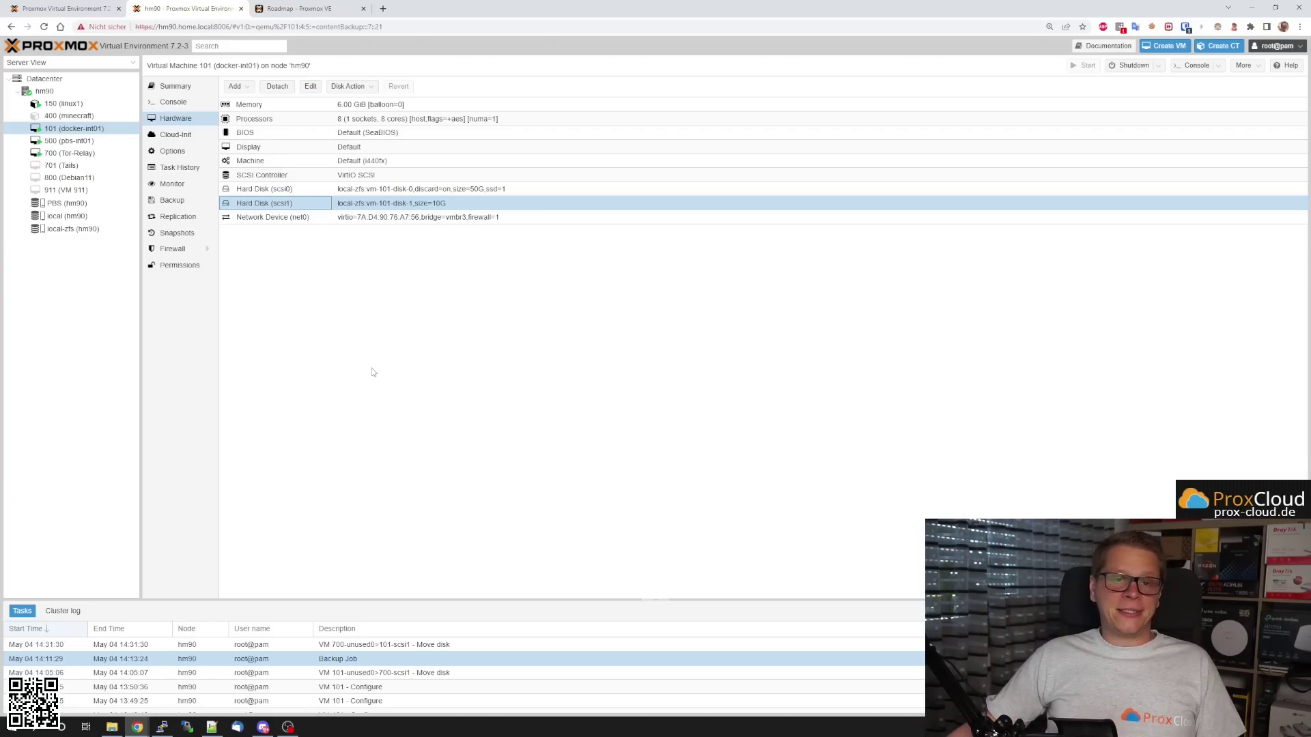
# View the lower and upper limits of the Next Free VMID Range in the datacenter options, then close without changes.
pyautogui.click(45, 79)
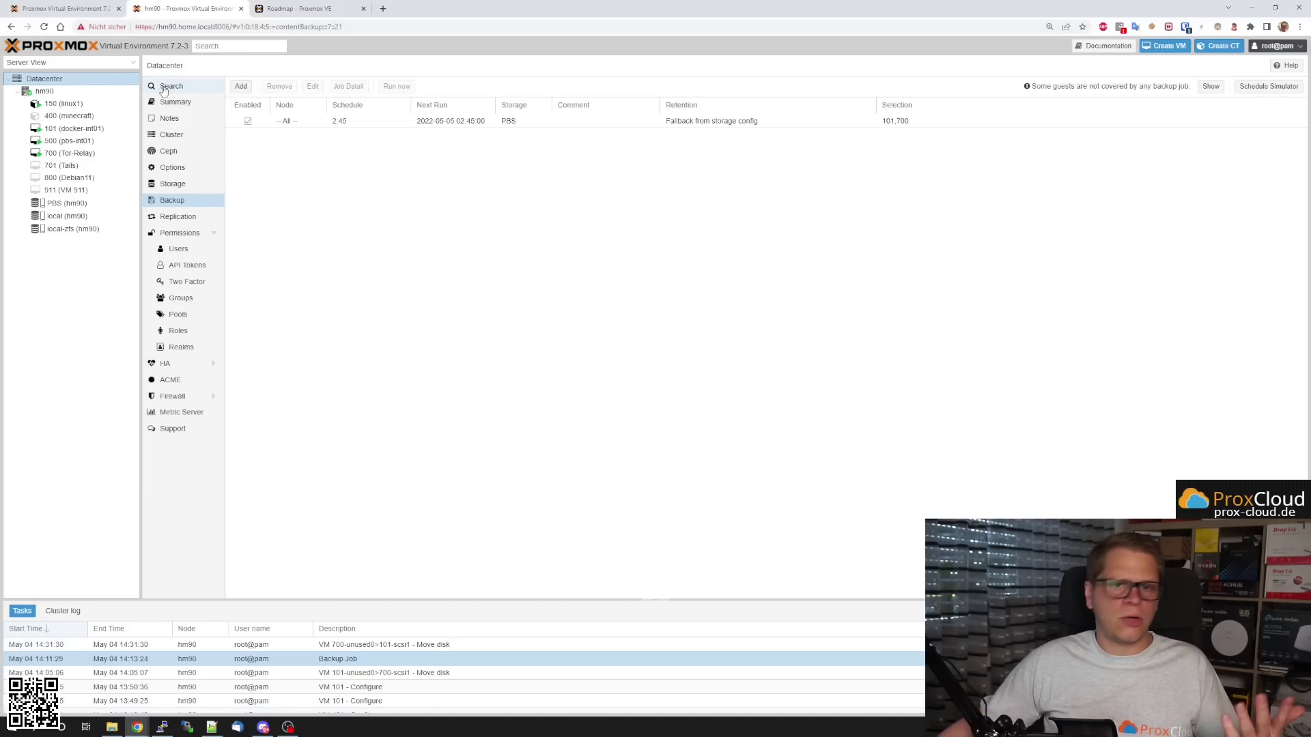
pyautogui.click(182, 170)
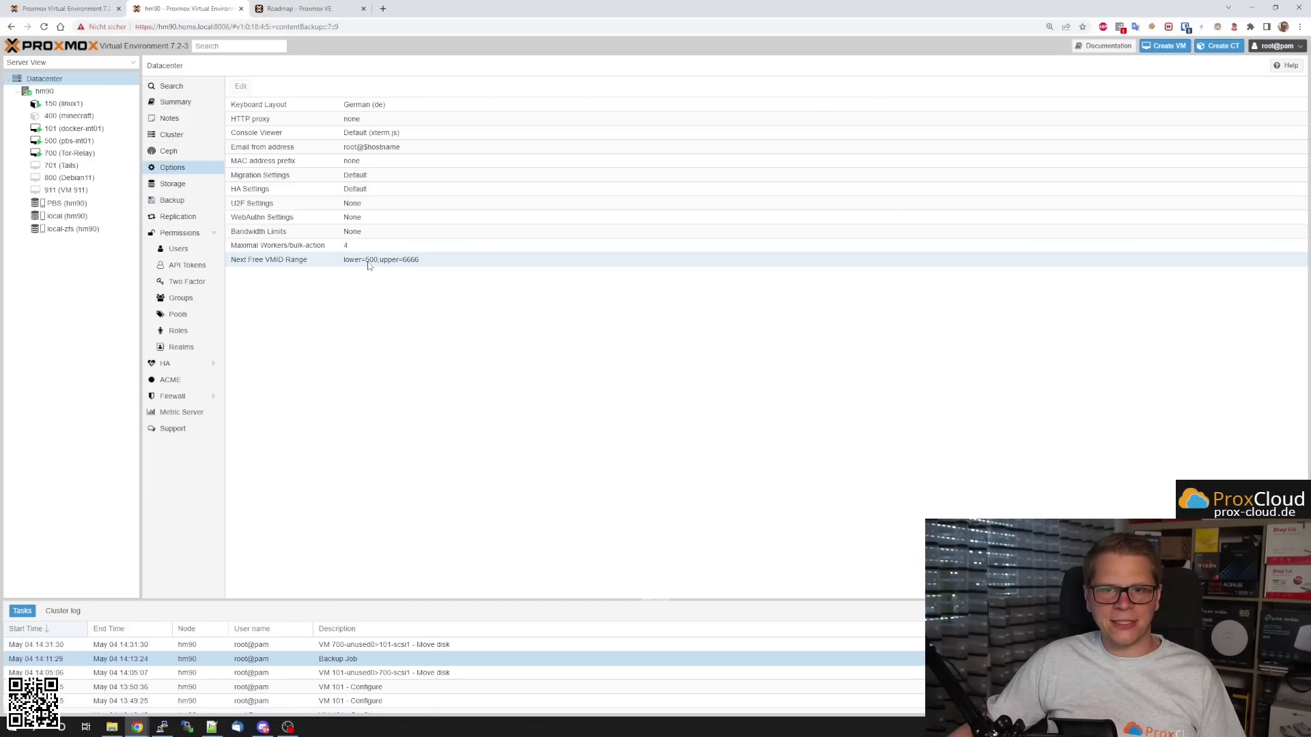
pyautogui.doubleClick(326, 260)
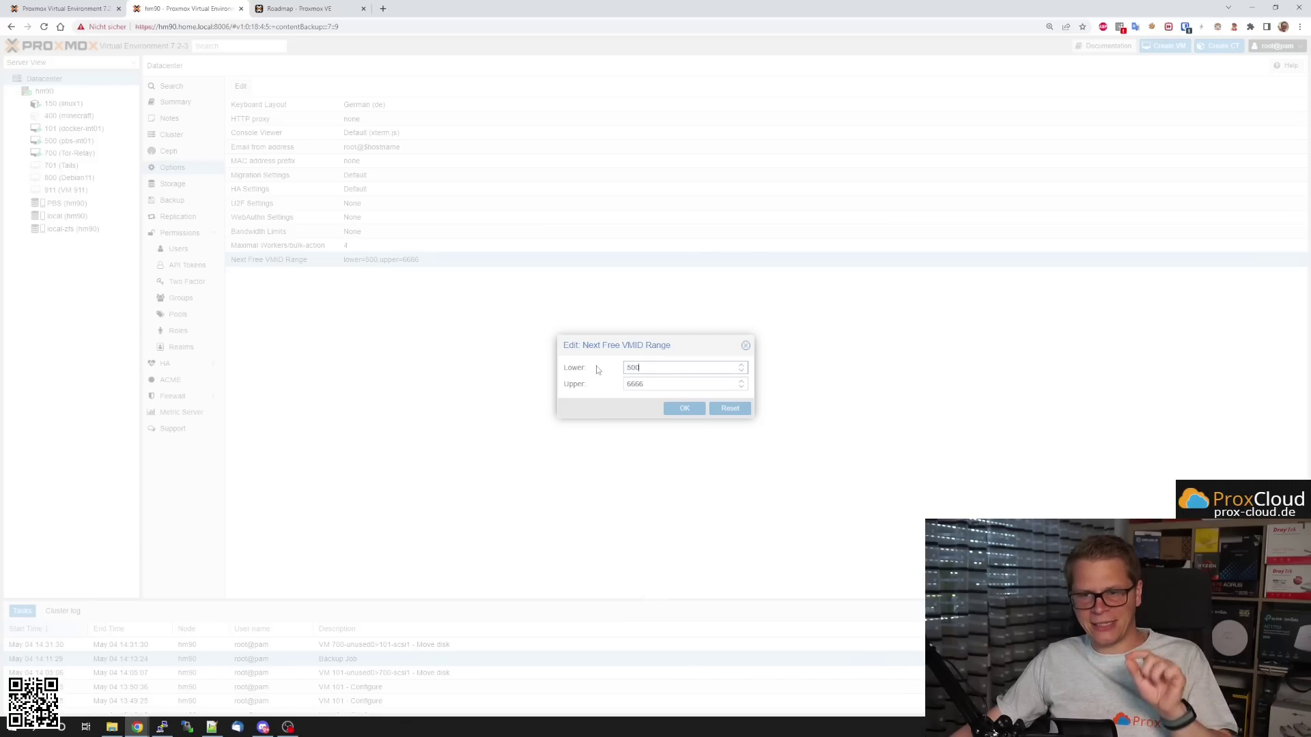
pyautogui.click(746, 347)
# Switch to the Notepad++ feature notes and highlight the lines about the disk and OVA import APIs.
pyautogui.click(212, 727)
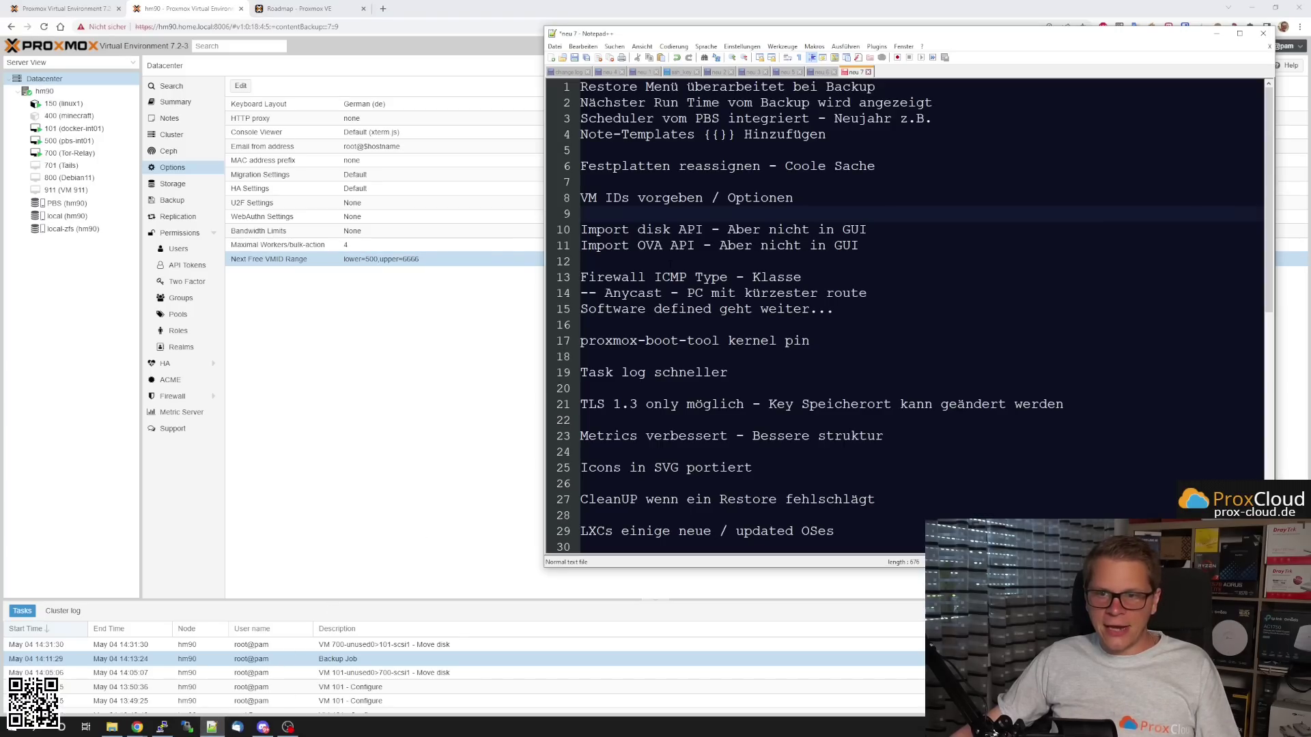
pyautogui.moveTo(860, 246); pyautogui.dragTo(577, 236)
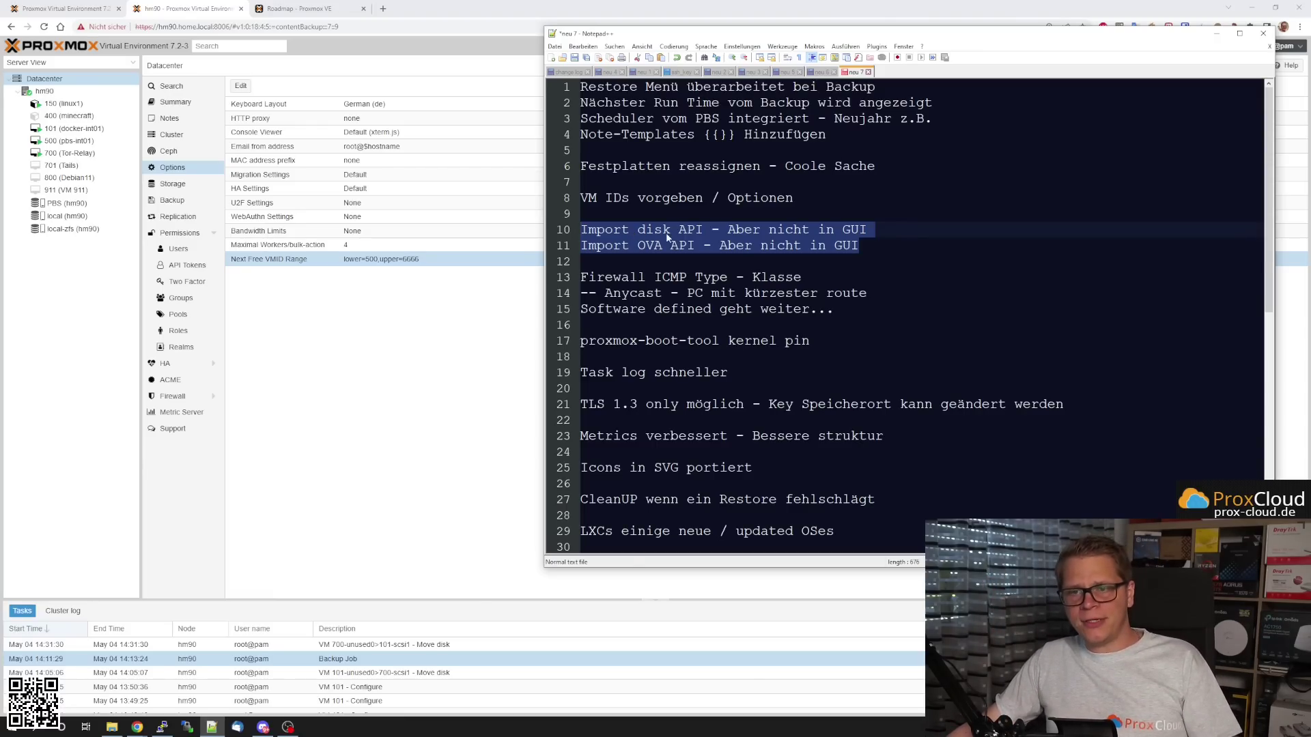
pyautogui.doubleClick(690, 229)
pyautogui.click(624, 230)
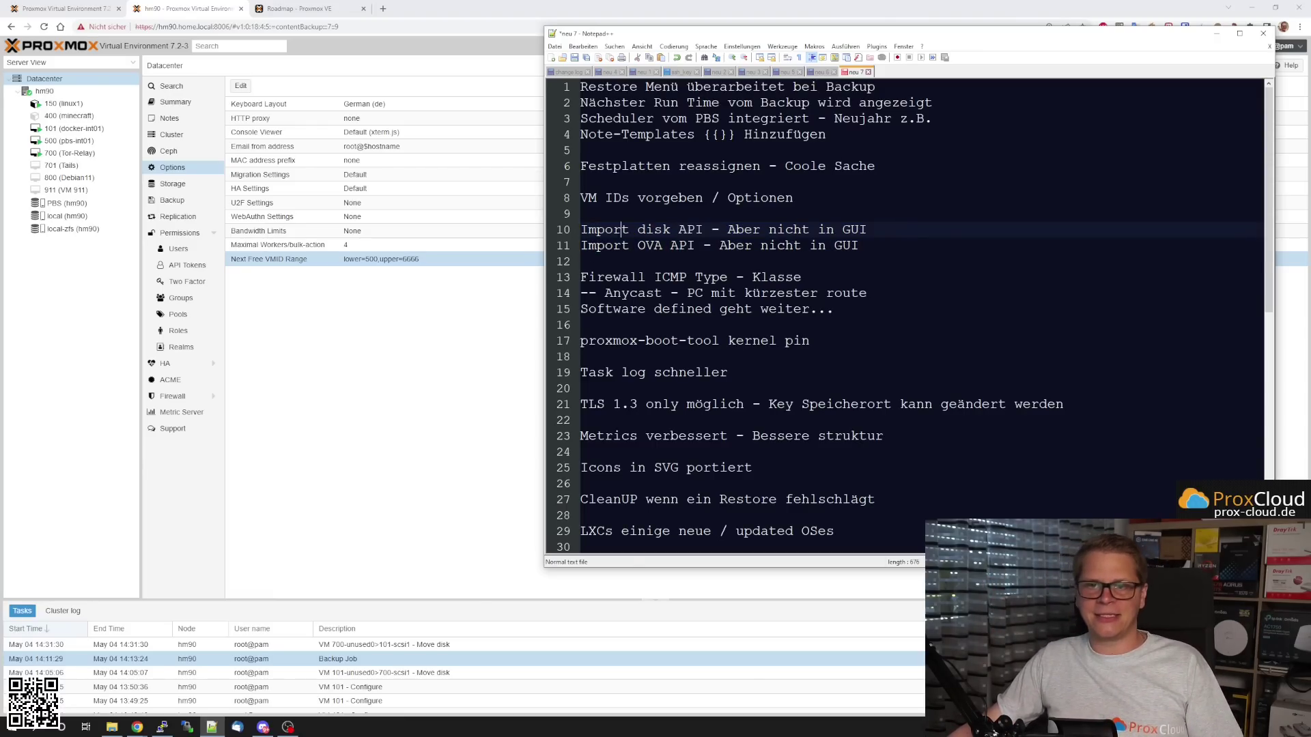
pyautogui.doubleClick(682, 245)
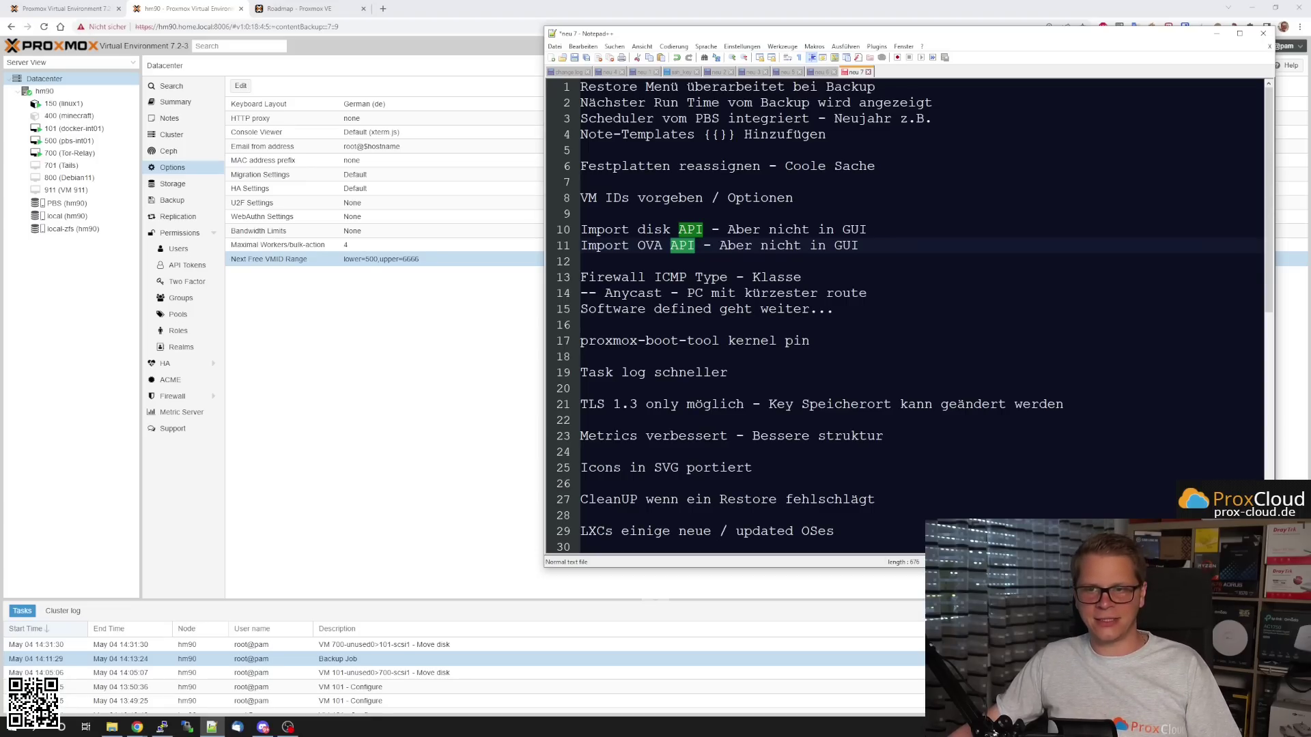
pyautogui.click(694, 245)
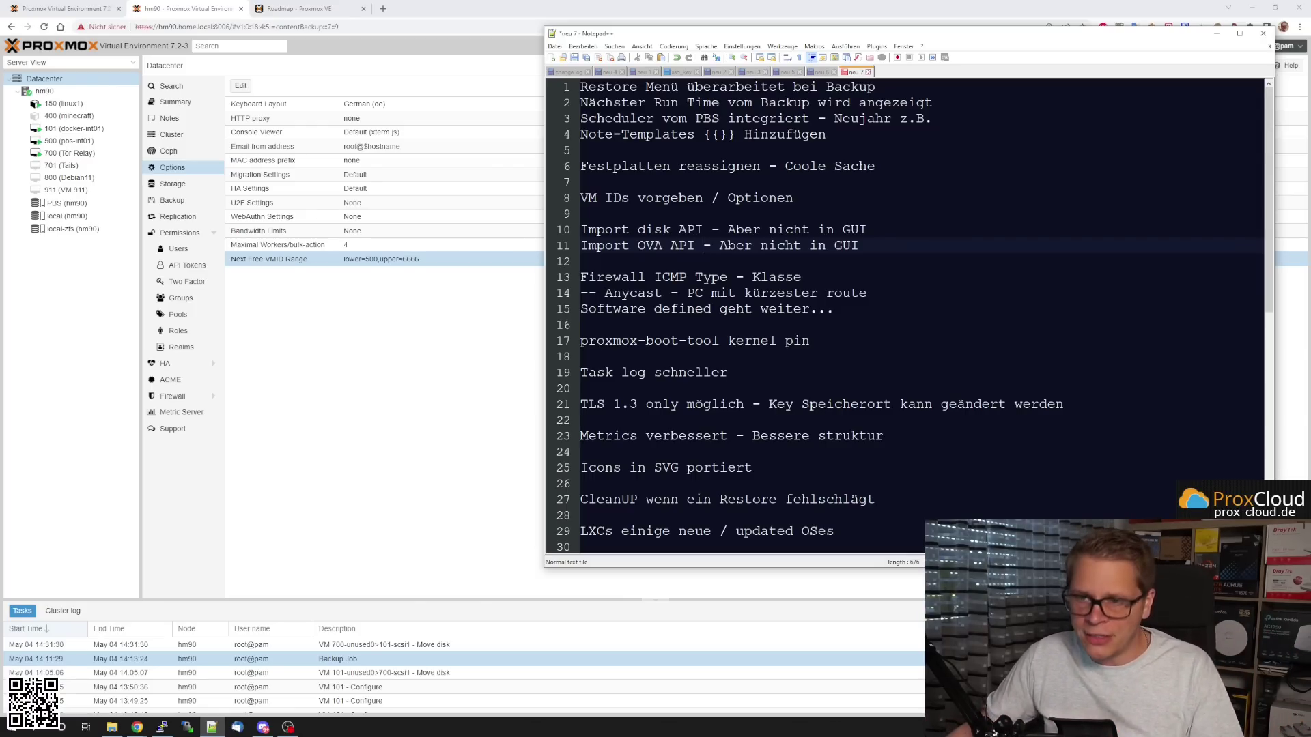
pyautogui.moveTo(719, 246); pyautogui.dragTo(865, 247)
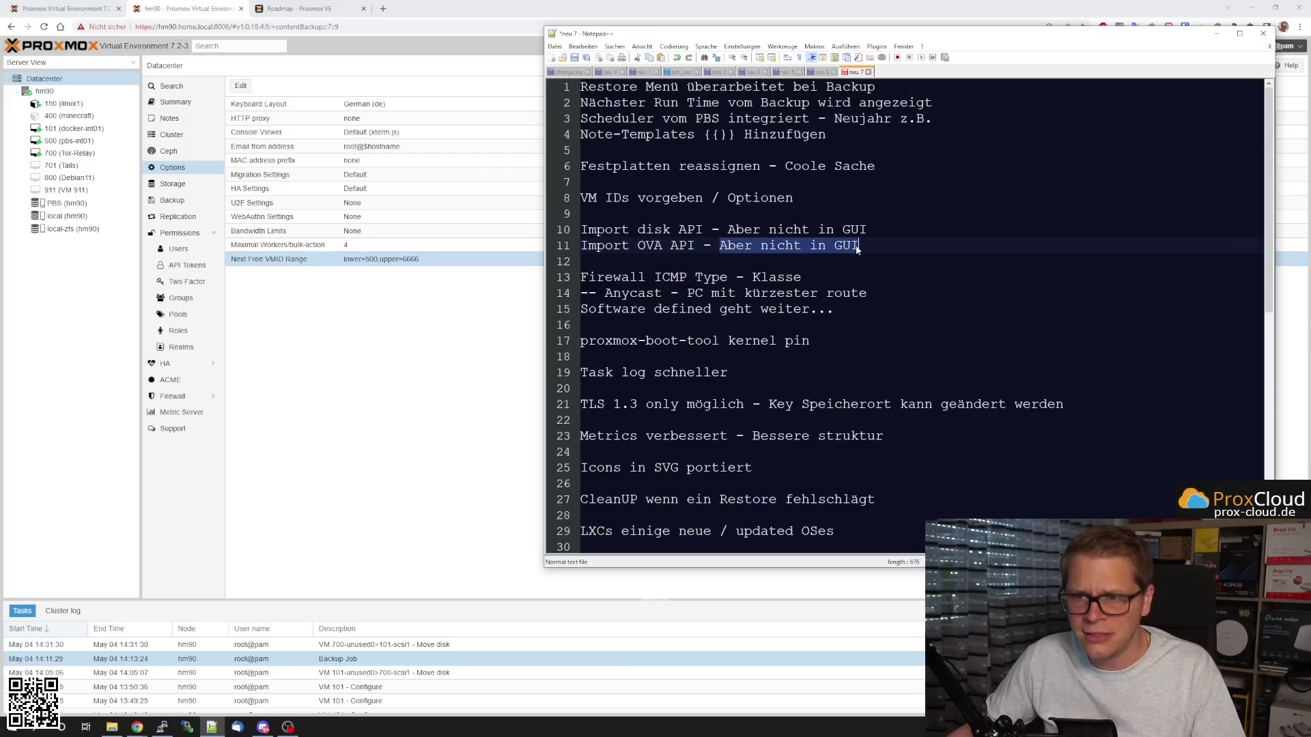
pyautogui.click(866, 246)
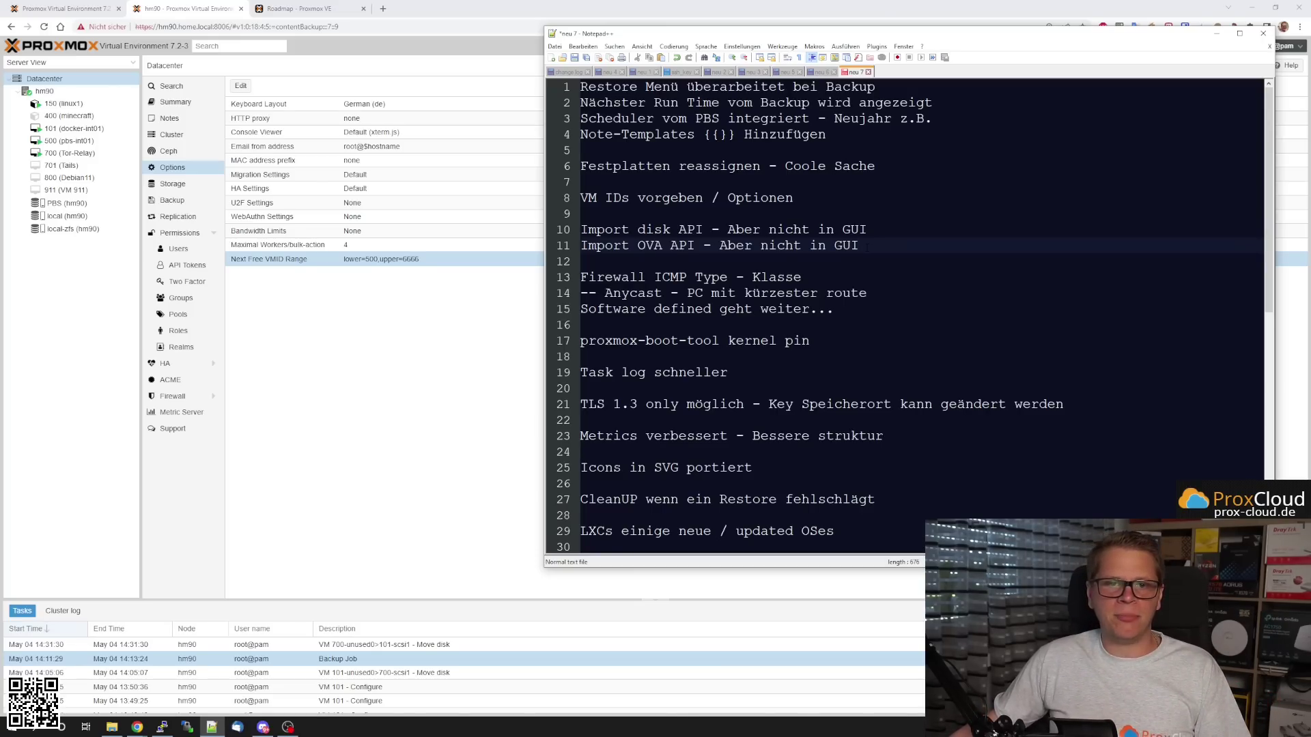
# View the VM disks on the local-zfs storage and highlight the firewall and software-defined lines in the Notepad++ notes.
pyautogui.click(113, 229)
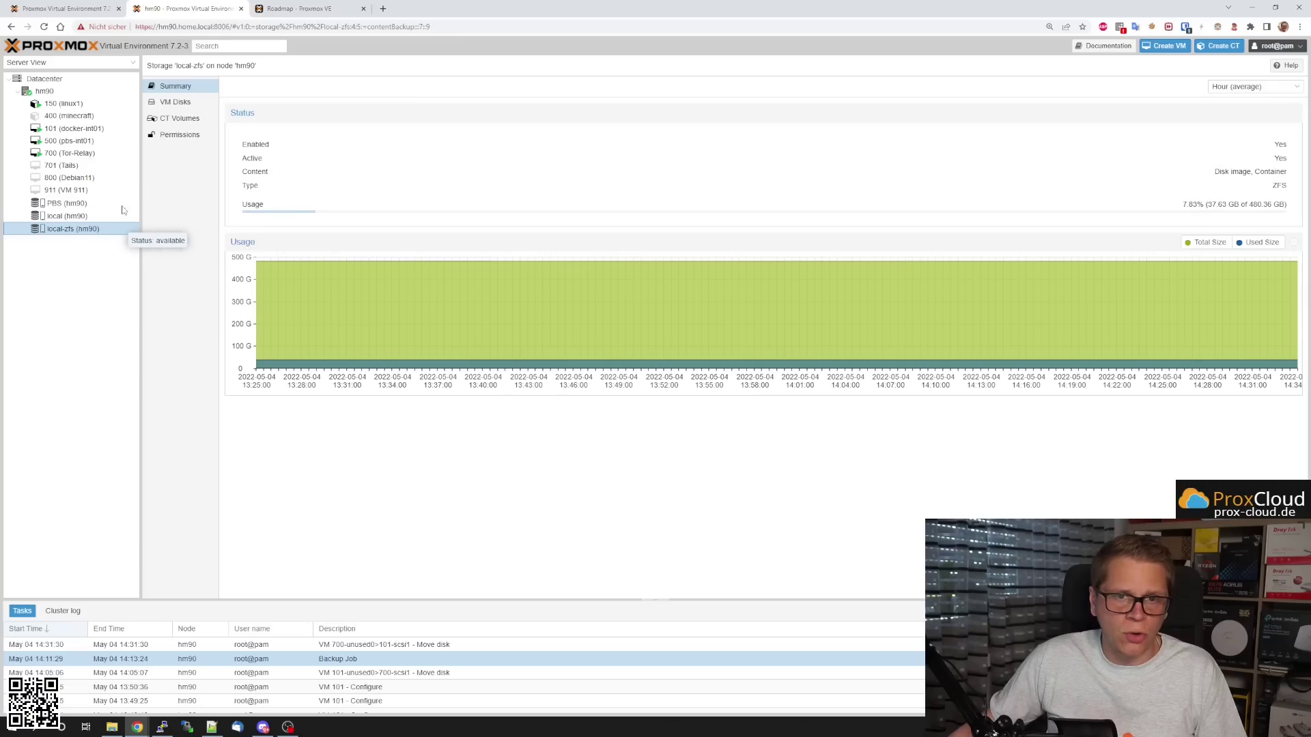
pyautogui.click(174, 102)
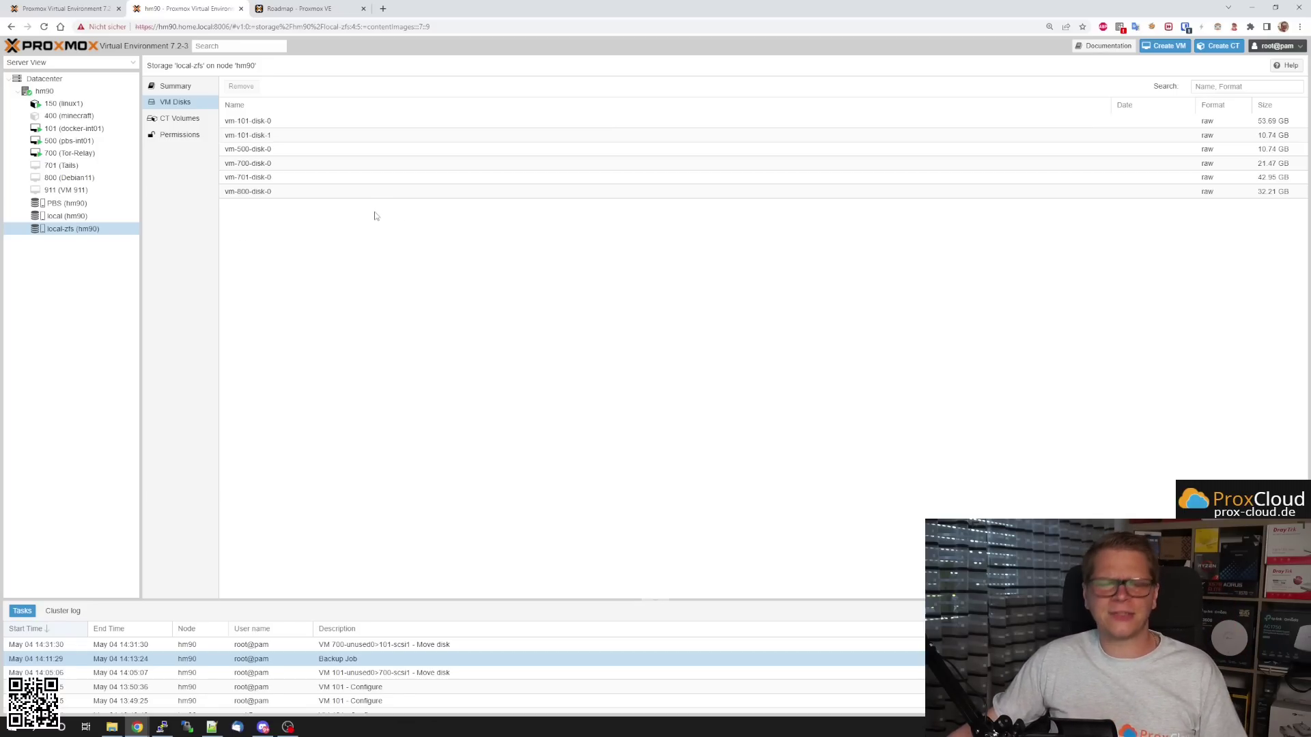
pyautogui.click(211, 728)
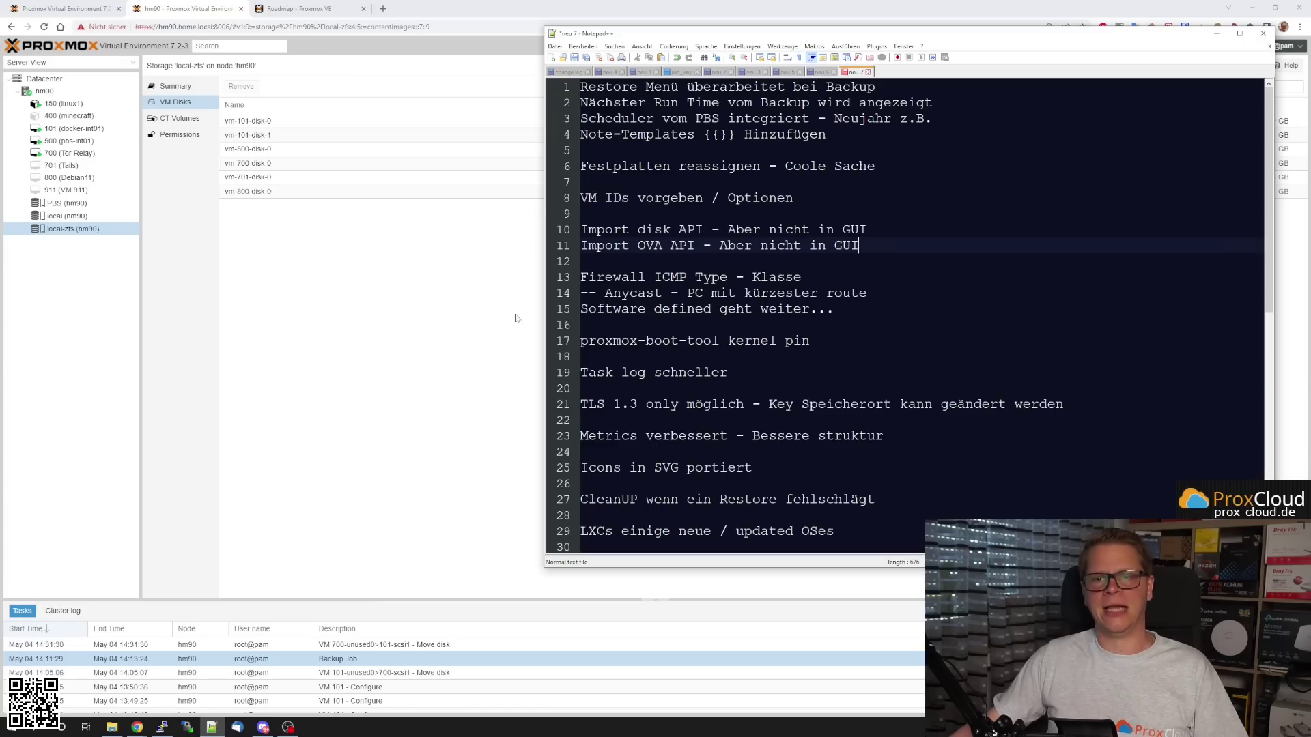
pyautogui.moveTo(581, 276); pyautogui.dragTo(827, 312)
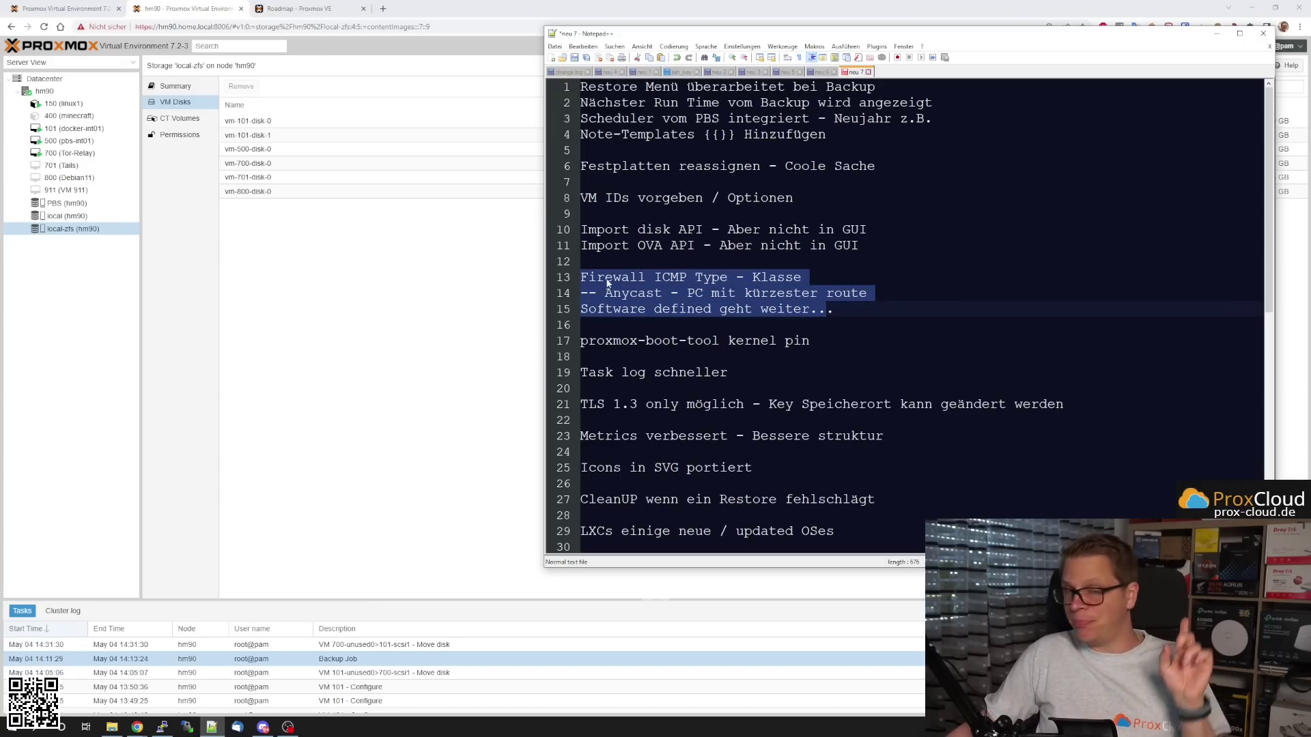
# Return to the browser, open a new firewall rule for VM 500 (pbs-int01) and choose icmp as its protocol.
pyautogui.click(400, 275)
pyautogui.click(91, 141)
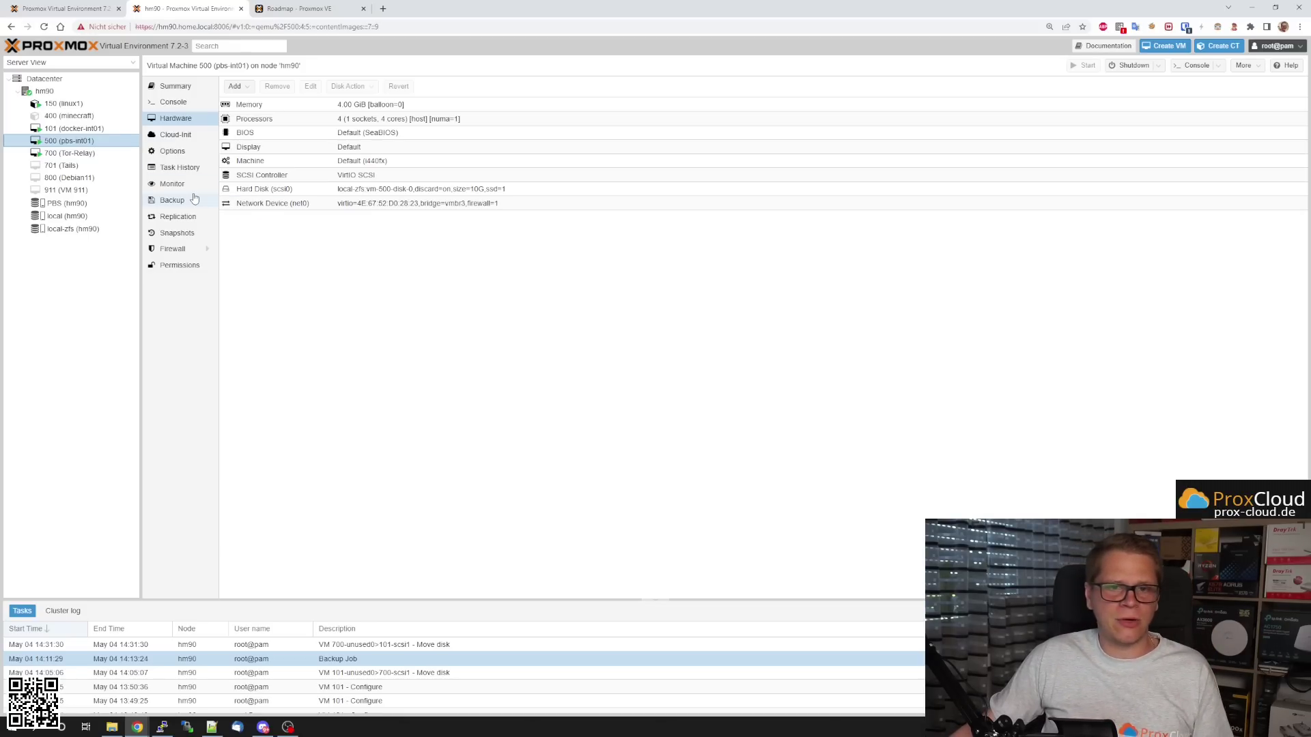
pyautogui.click(185, 248)
pyautogui.click(235, 86)
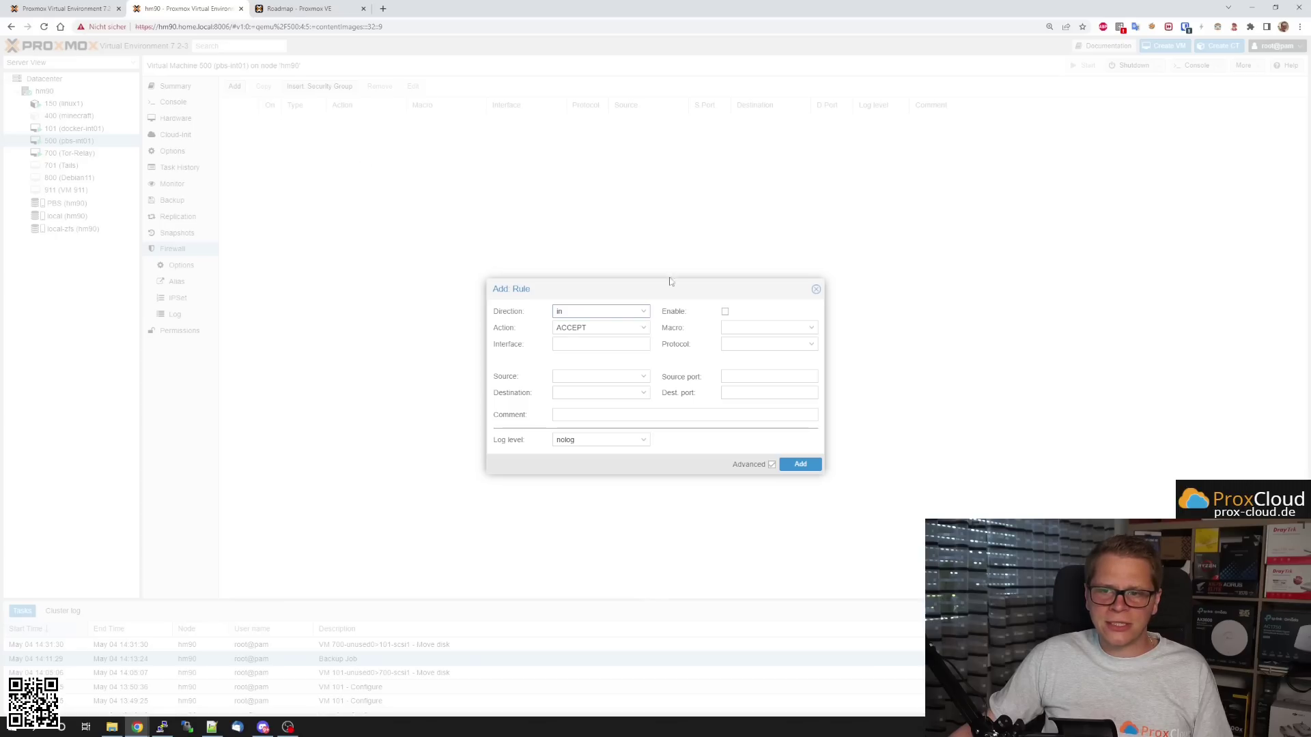
pyautogui.click(813, 345)
pyautogui.write('icmp')
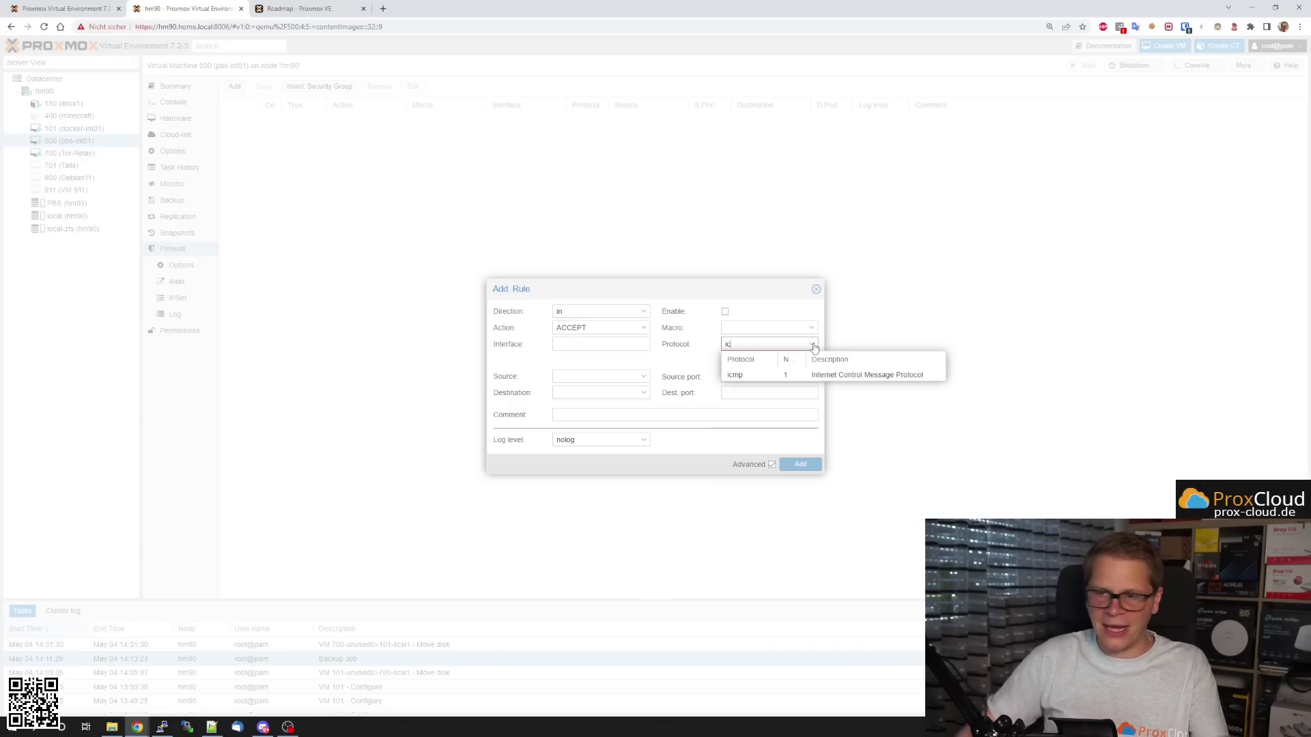
pyautogui.click(792, 375)
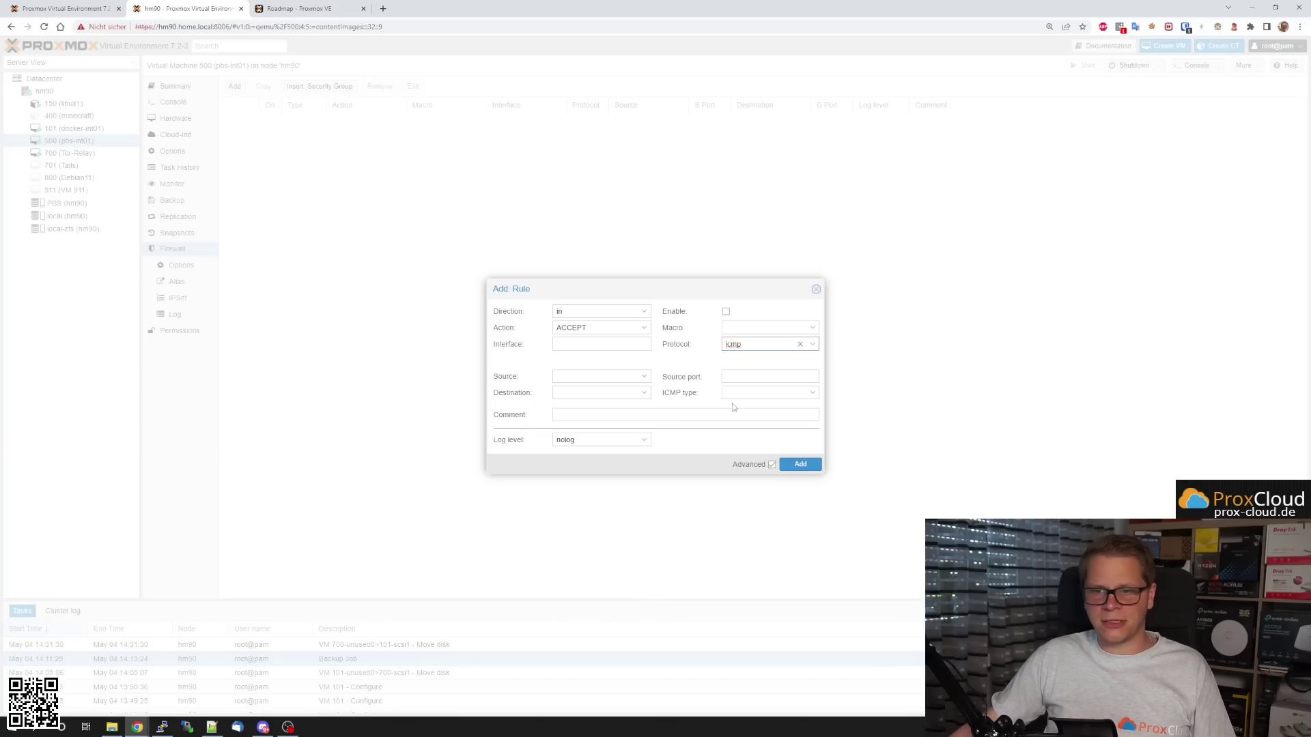
# Browse the available ICMP types for the firewall rule and close the rule without adding it.
pyautogui.click(811, 393)
pyautogui.scroll(-5, 805, 457)
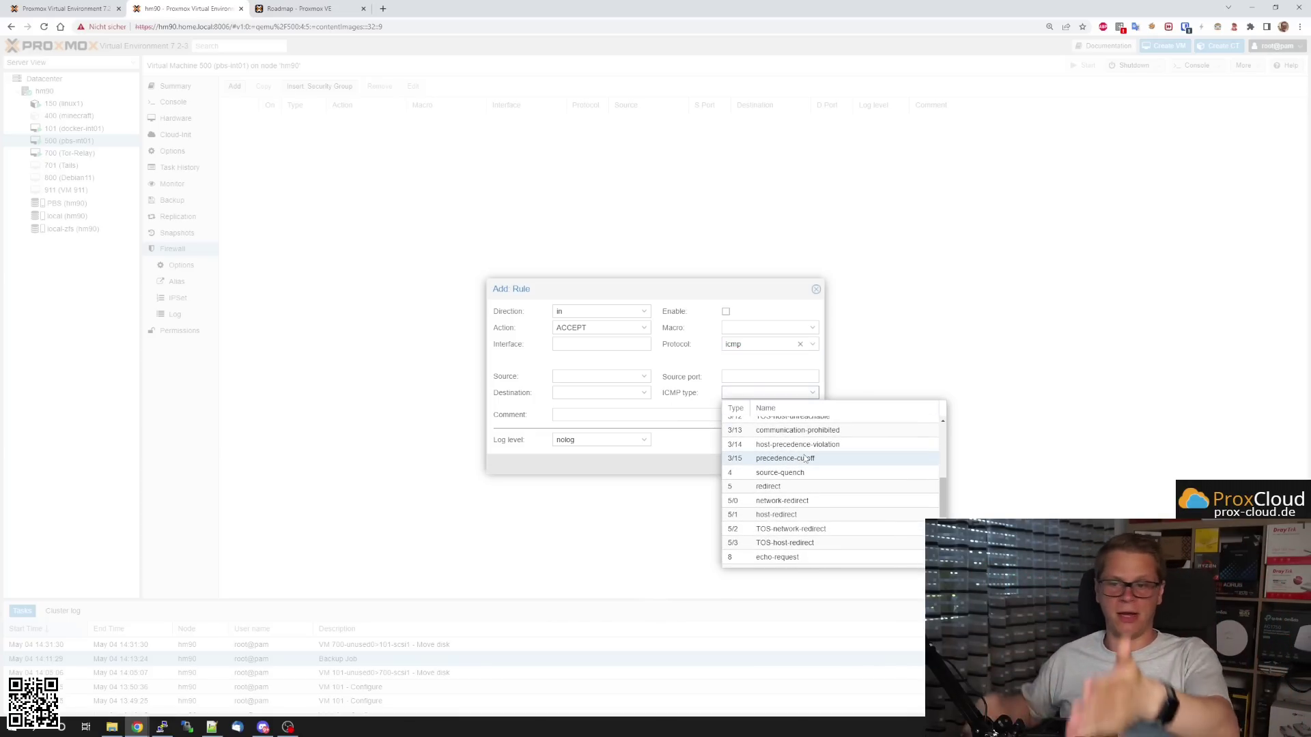
pyautogui.scroll(-1, 825, 478)
pyautogui.scroll(-2, 826, 481)
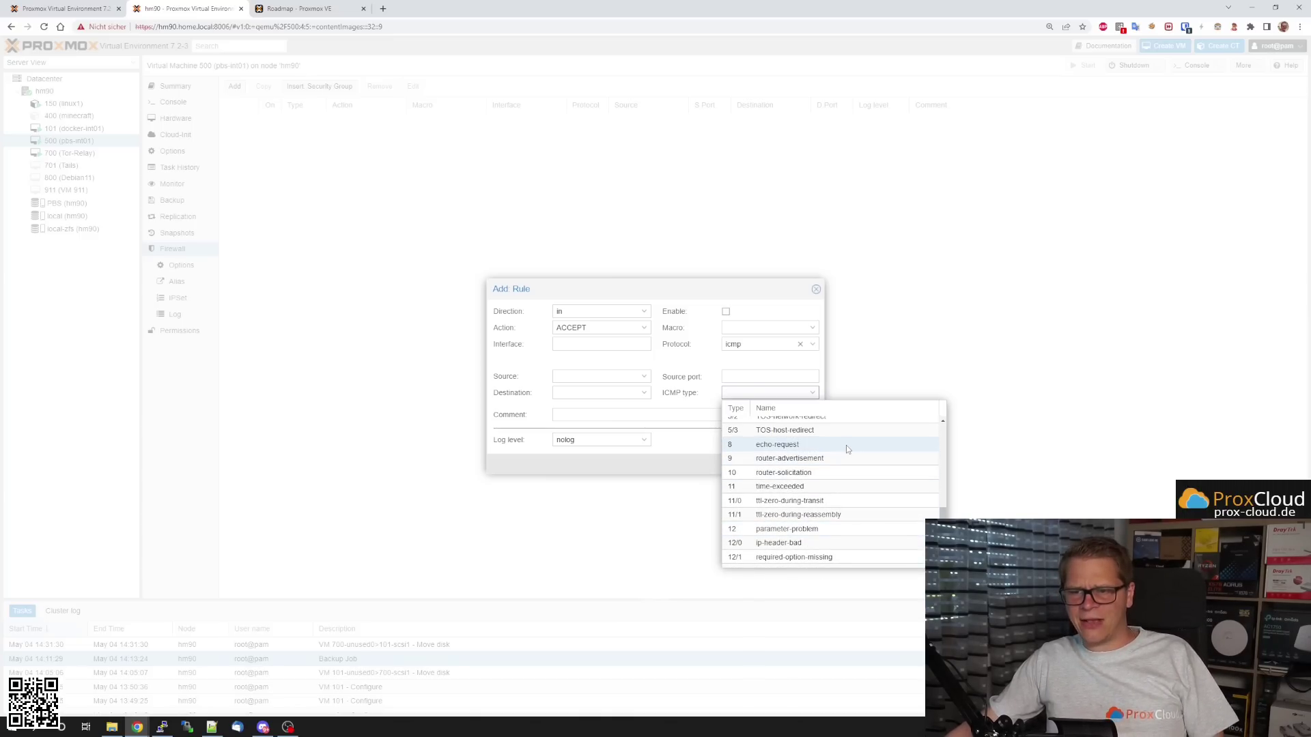
pyautogui.scroll(4, 846, 445)
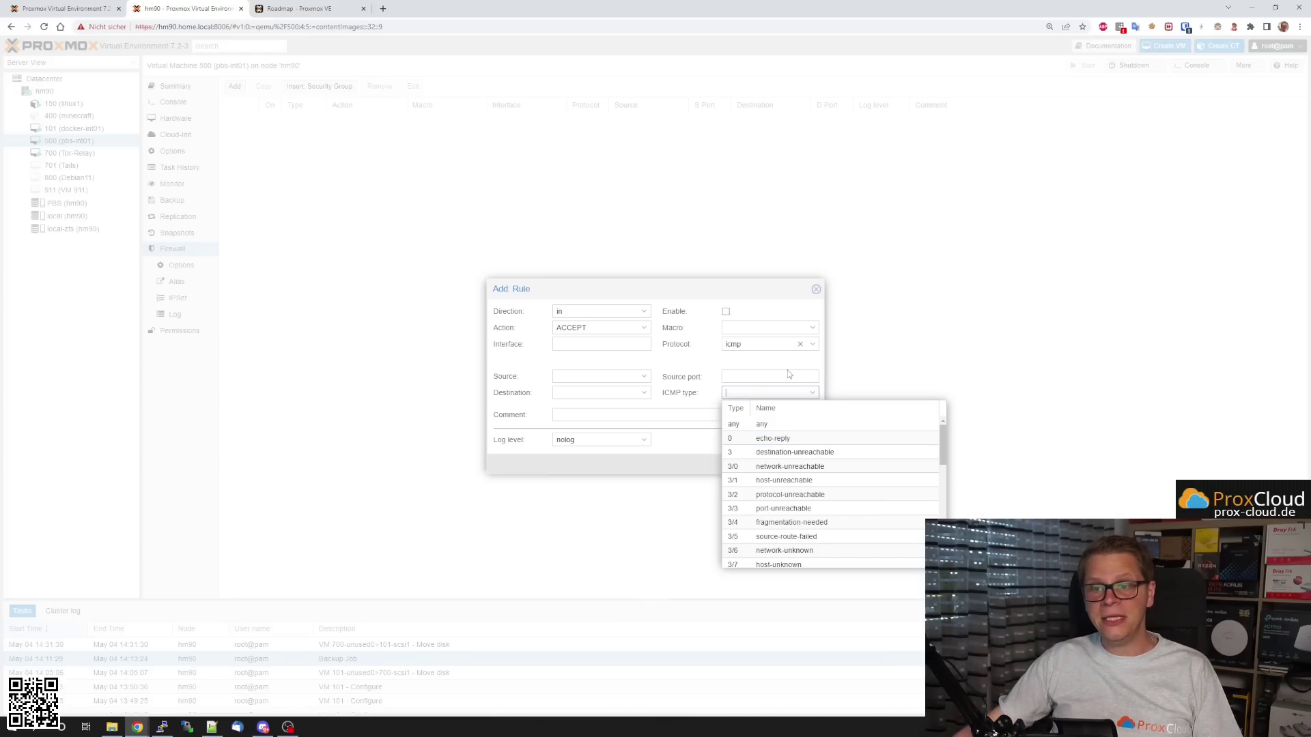
pyautogui.click(815, 288)
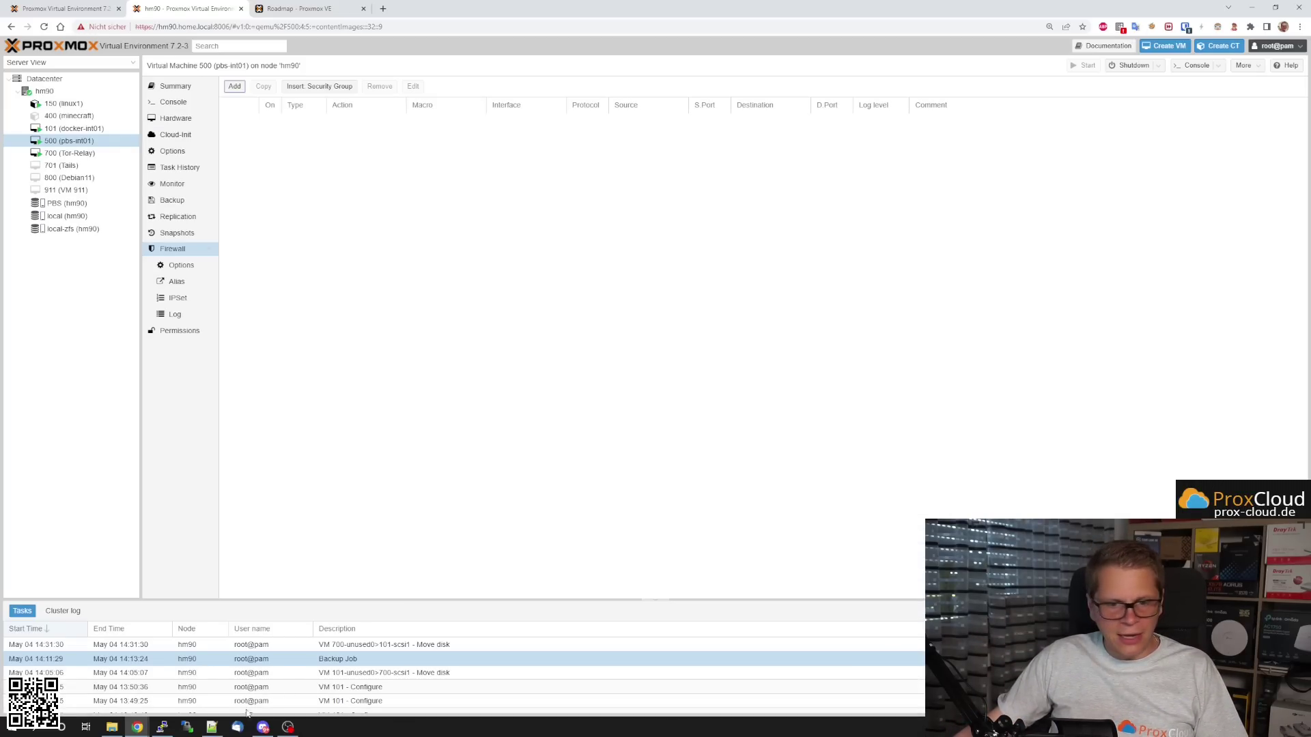
# Switch to the Notepad++ notes and highlight the software-defined line and the proxmox-boot-tool kernel pin line.
pyautogui.click(212, 727)
pyautogui.moveTo(580, 309); pyautogui.dragTo(834, 311)
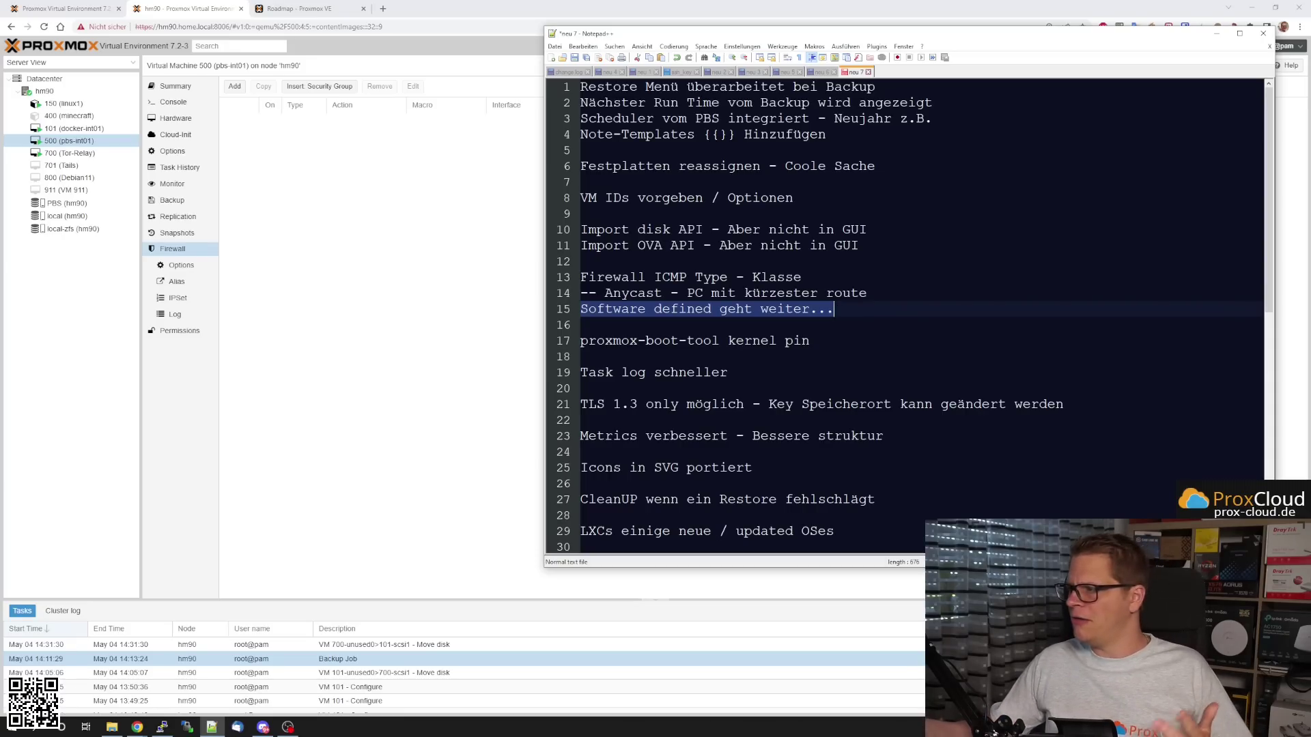
pyautogui.tripleClick(660, 341)
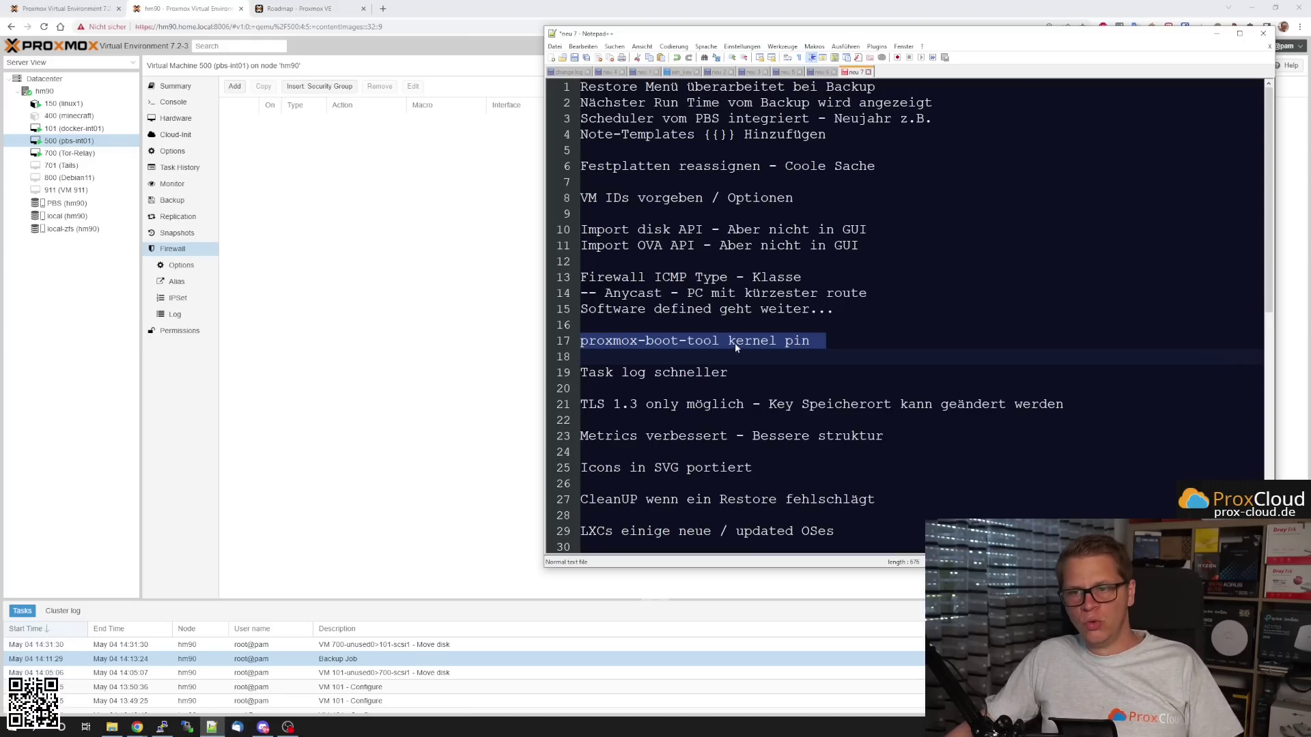
# Switch to the PuTTY terminal, return to a clear prompt and run proxmox-boot-tool status.
pyautogui.click(161, 727)
pyautogui.press('Return')
pyautogui.hotkey('ctrl', 'x')
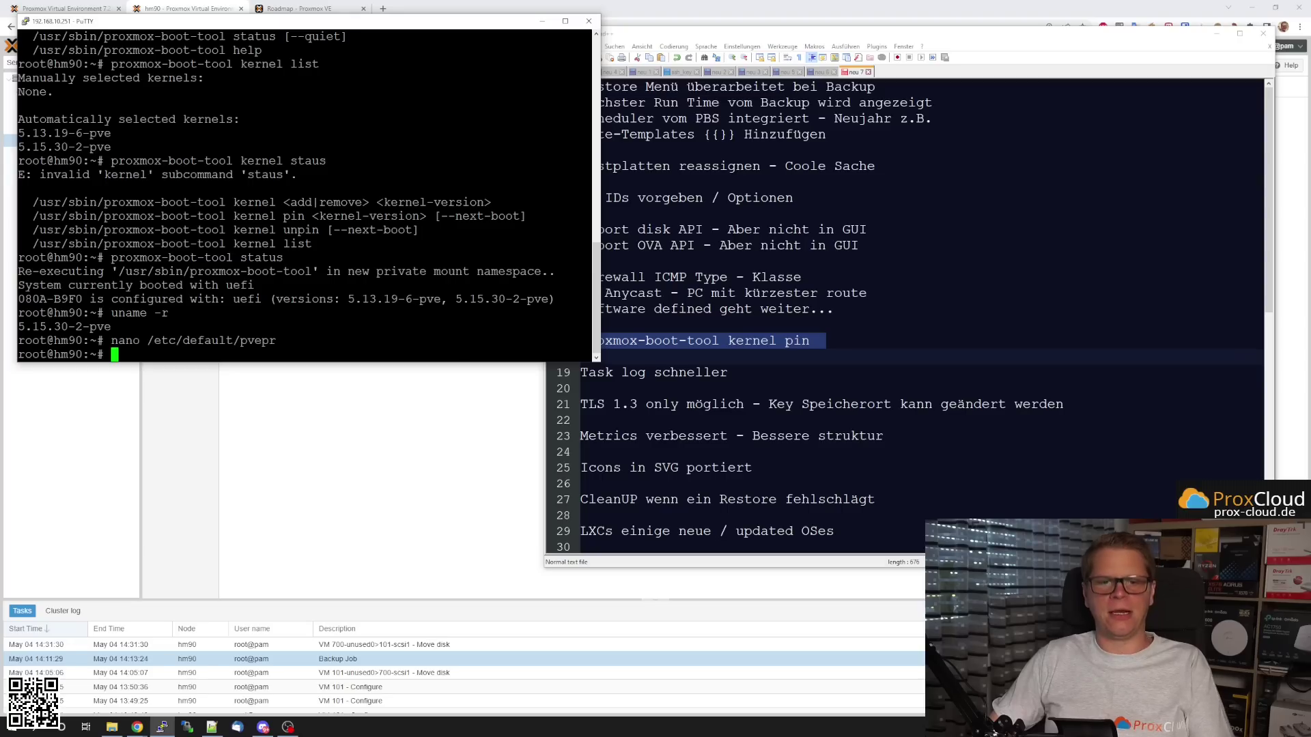
pyautogui.press('Return')
pyautogui.press('Return')
pyautogui.press('Return')
pyautogui.press('Up')
pyautogui.press('Up')
pyautogui.press('Up')
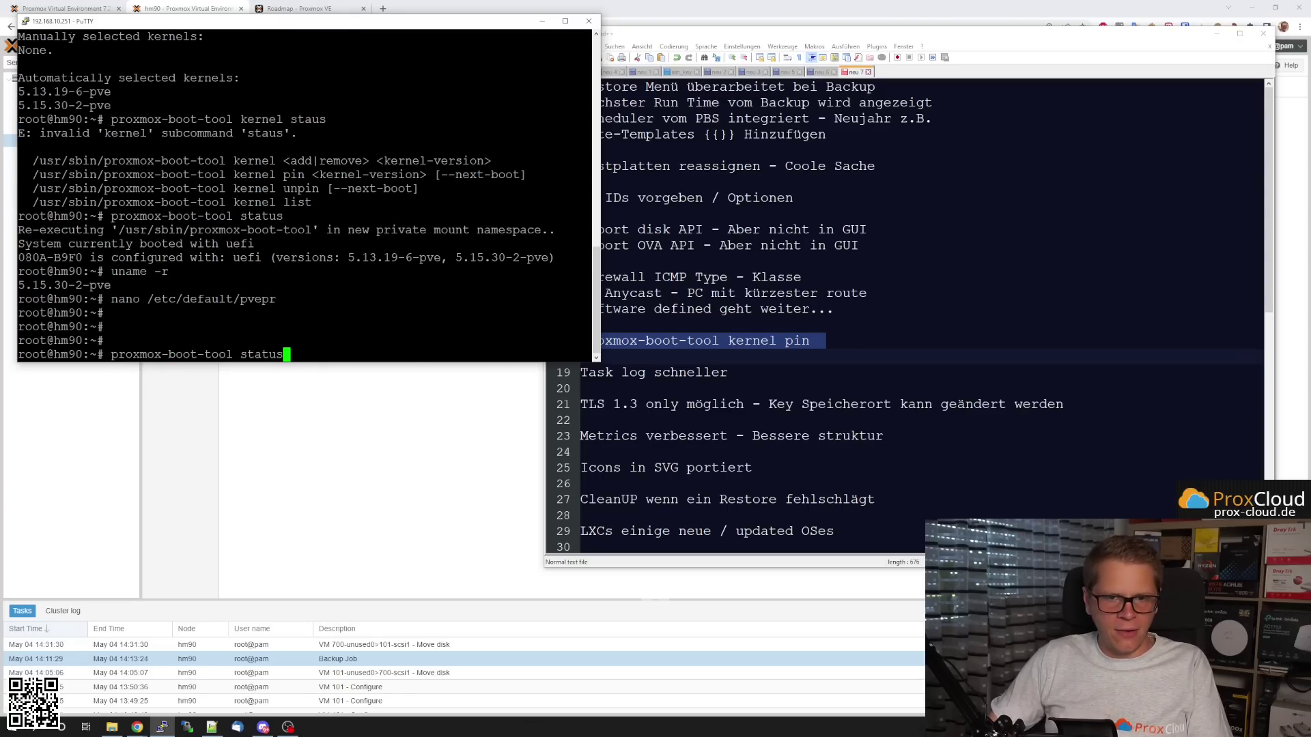
pyautogui.press('Return')
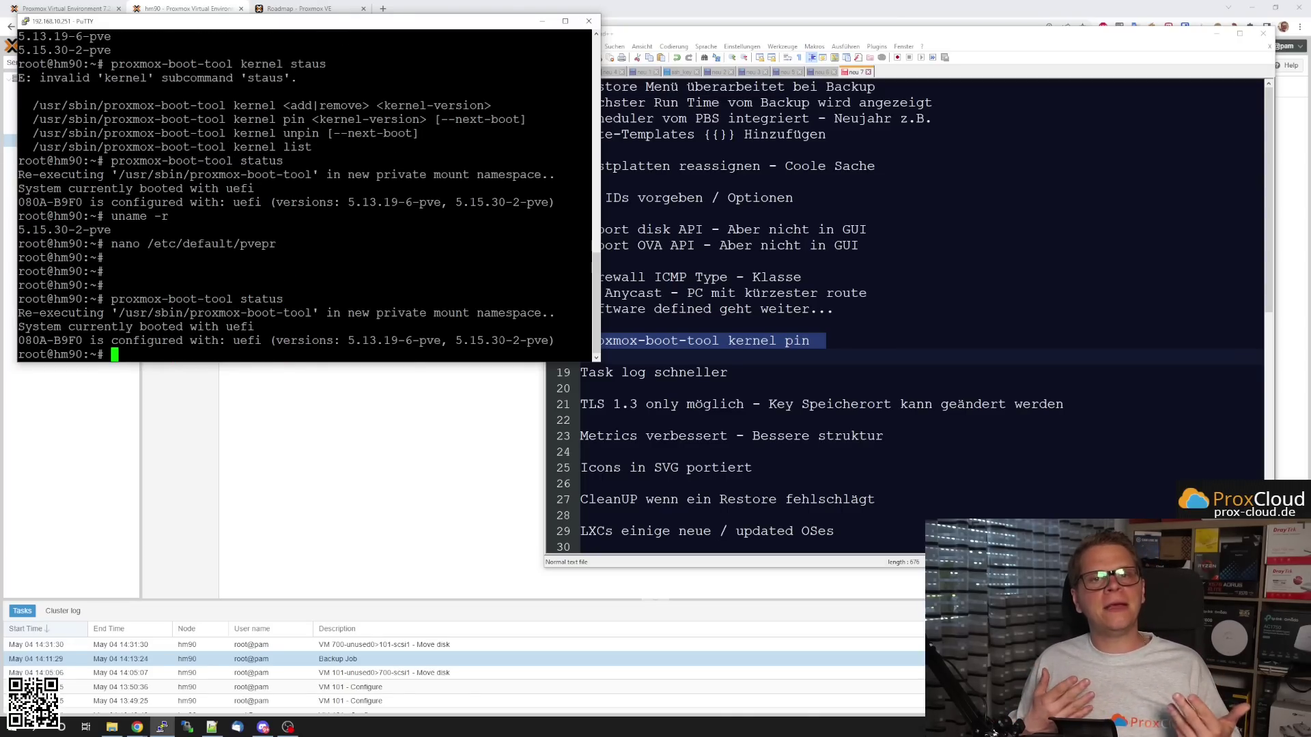
# Run proxmox-boot-tool kernel to list the usage of its kernel subcommands.
pyautogui.press('Up')
pyautogui.press('BackSpace')
pyautogui.press('BackSpace')
pyautogui.press('BackSpace')
pyautogui.press('BackSpace')
pyautogui.press('BackSpace')
pyautogui.press('BackSpace')
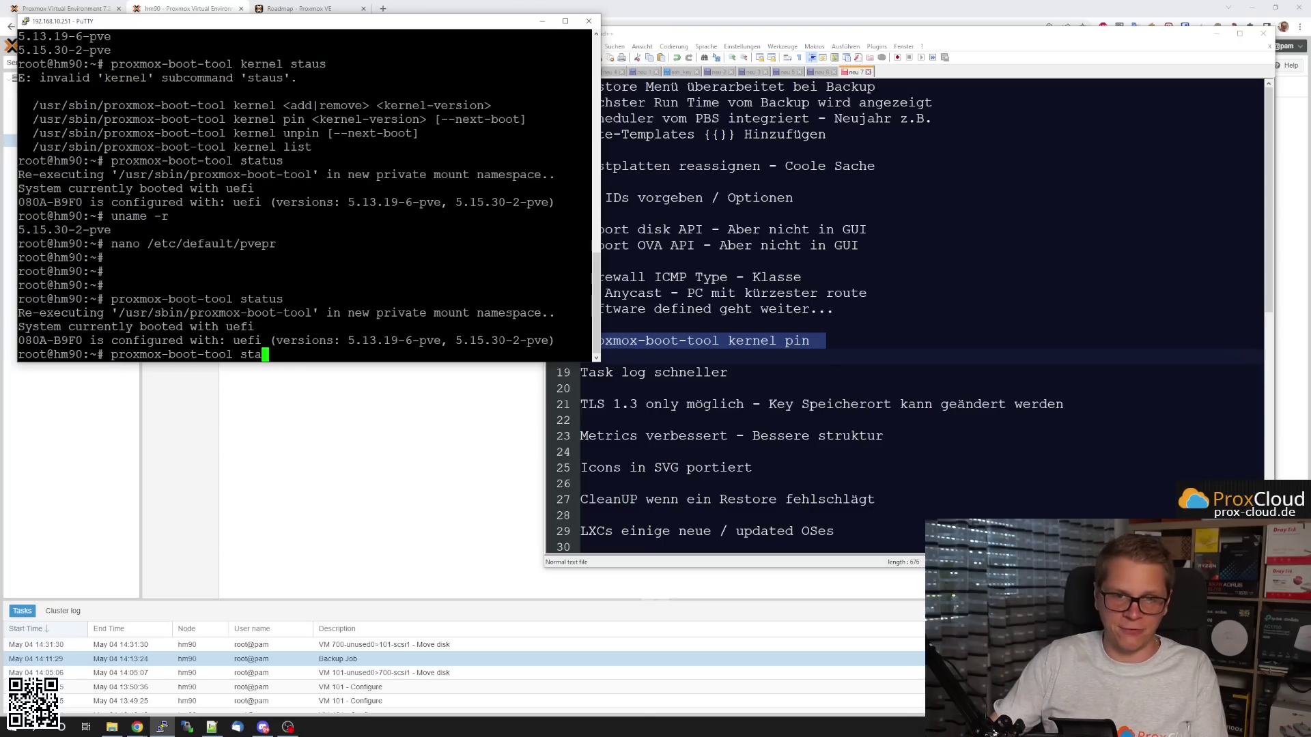
pyautogui.write('kernel')
pyautogui.press('Return')
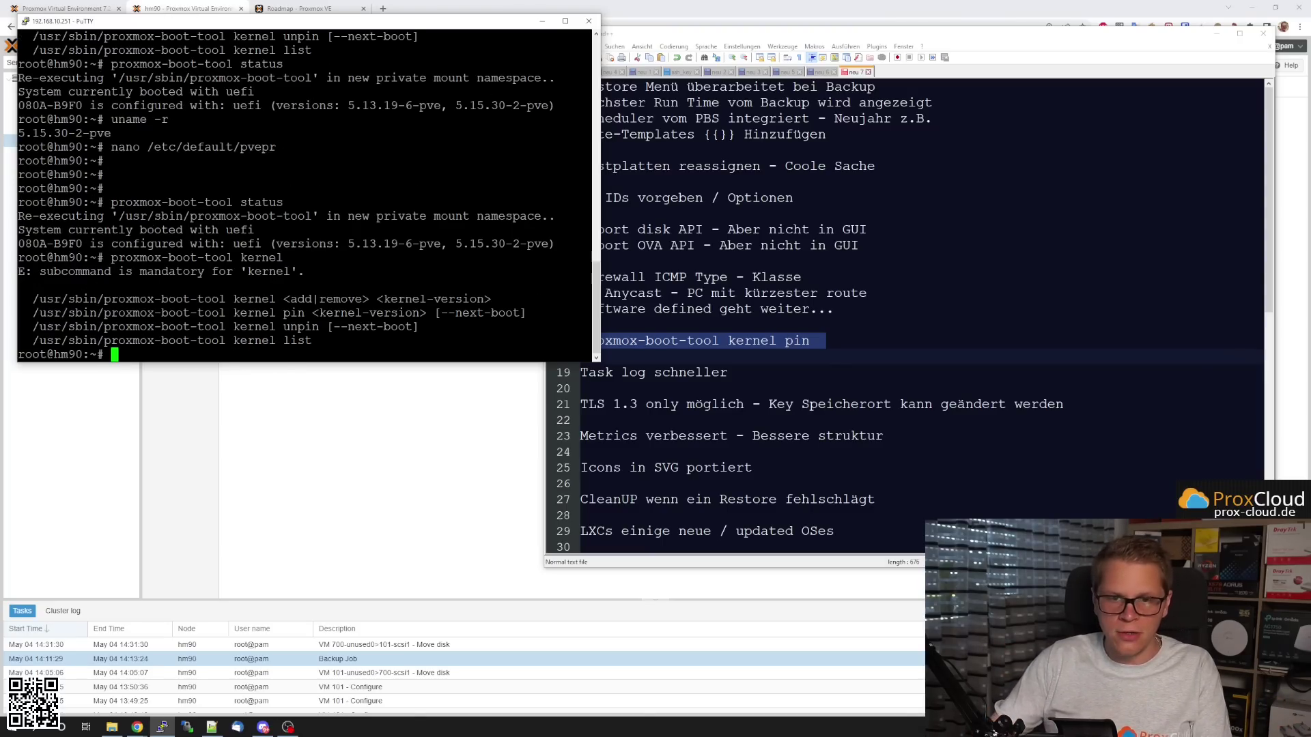
# Run proxmox-boot-tool without a subcommand to show its complete usage.
pyautogui.press('Up')
pyautogui.press('BackSpace')
pyautogui.press('BackSpace')
pyautogui.press('BackSpace')
pyautogui.press('BackSpace')
pyautogui.press('BackSpace')
pyautogui.press('BackSpace')
pyautogui.press('Return')
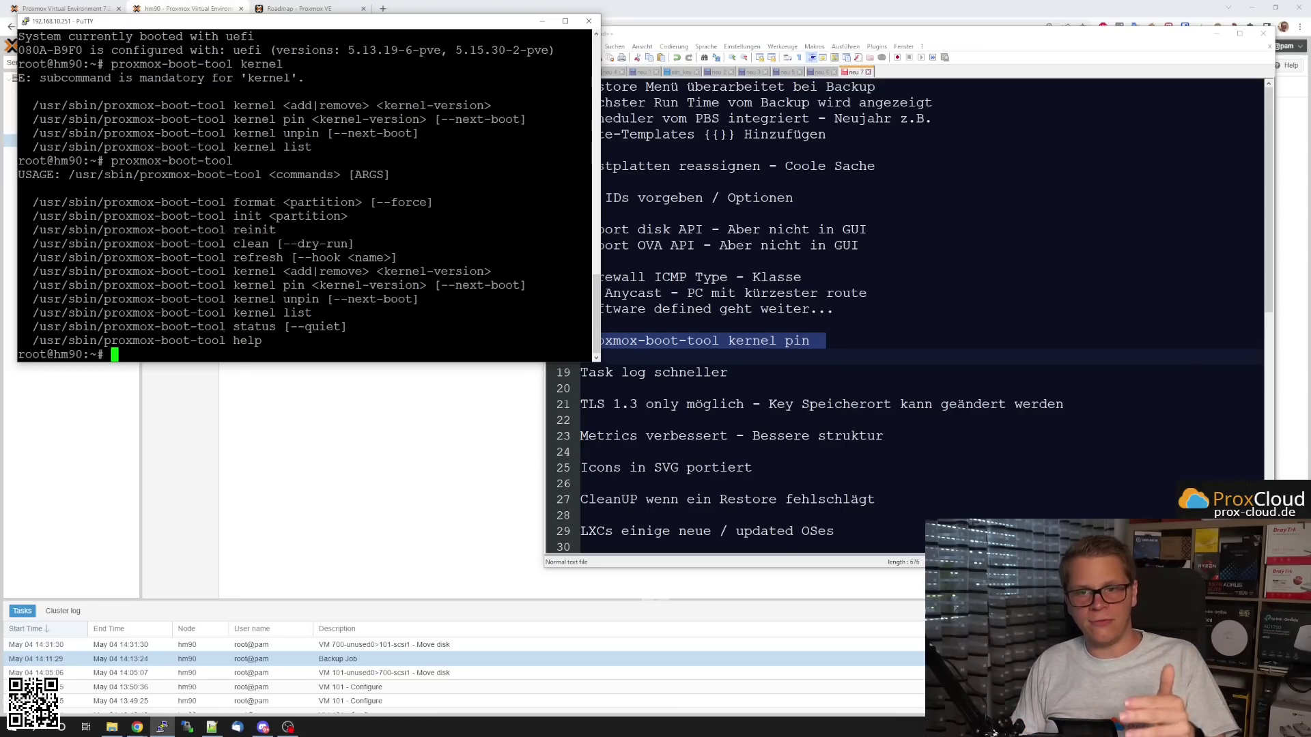
# Highlight the --next-boot option and the unpin subcommand in the proxmox-boot-tool usage output.
pyautogui.moveTo(435, 285); pyautogui.dragTo(524, 286)
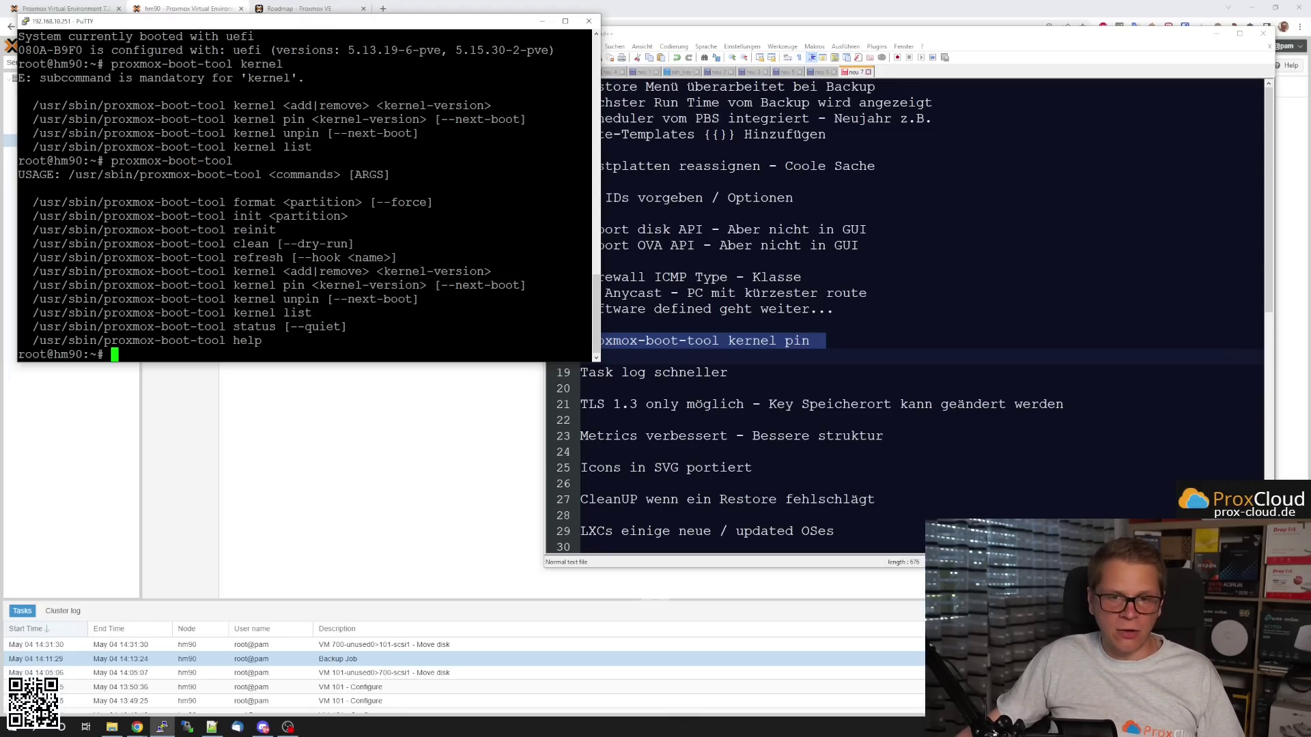
pyautogui.moveTo(278, 299); pyautogui.dragTo(327, 299)
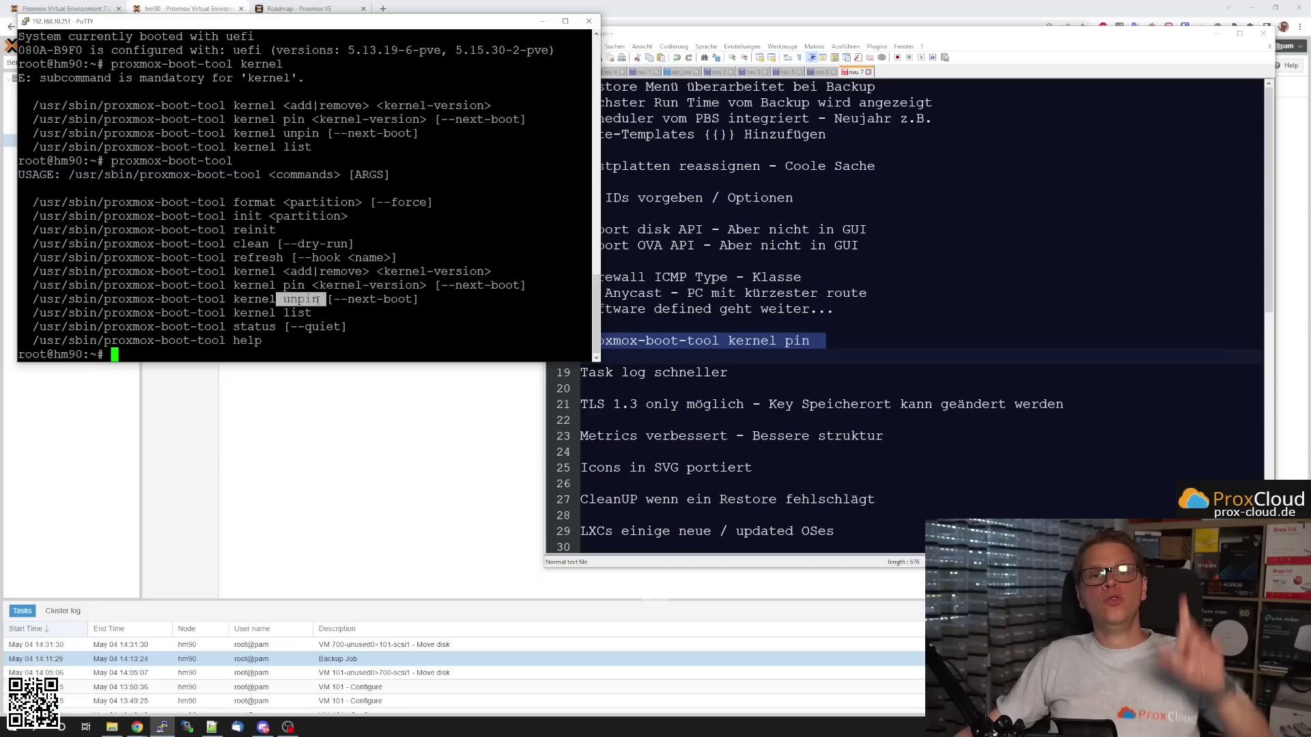
pyautogui.moveTo(333, 299); pyautogui.dragTo(418, 299)
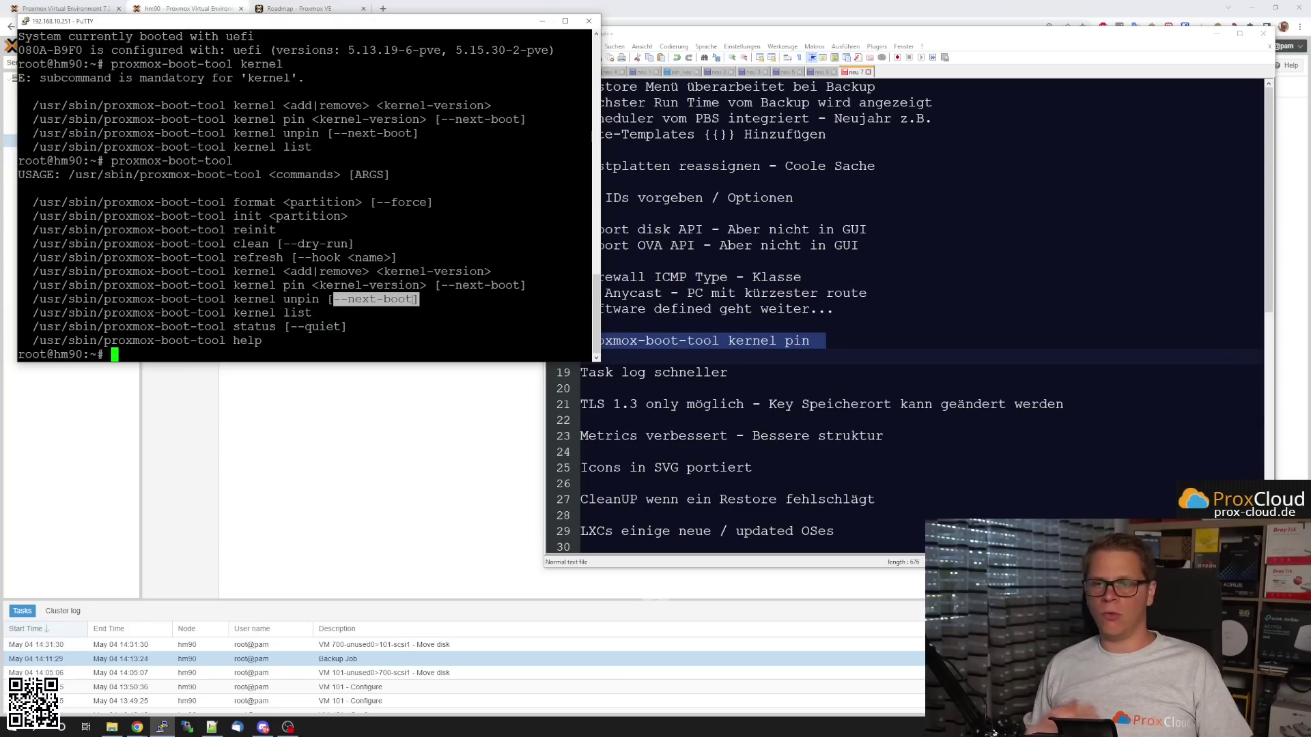
# Switch to the Notepad++ notes, highlight the "Task log schneller" line and minimize the PuTTY window.
pyautogui.click(786, 374)
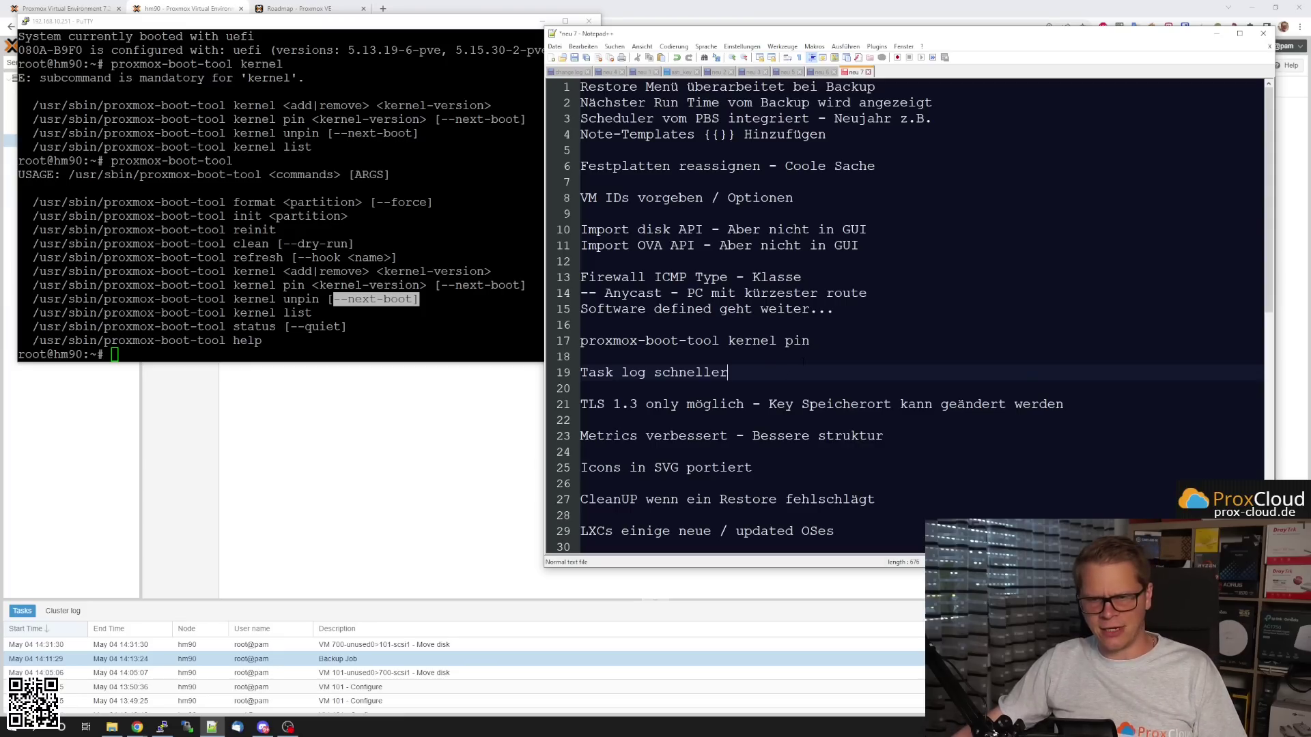
pyautogui.hotkey('shift', 'End')
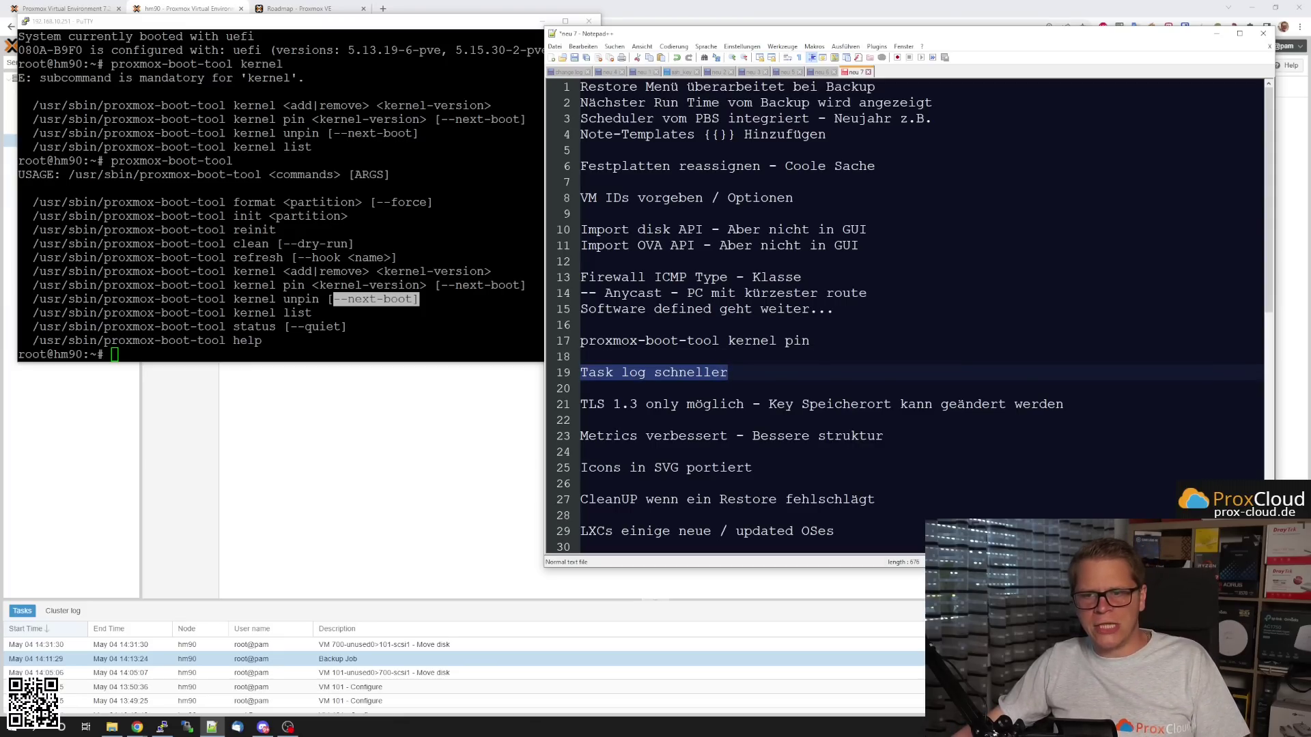
pyautogui.click(543, 21)
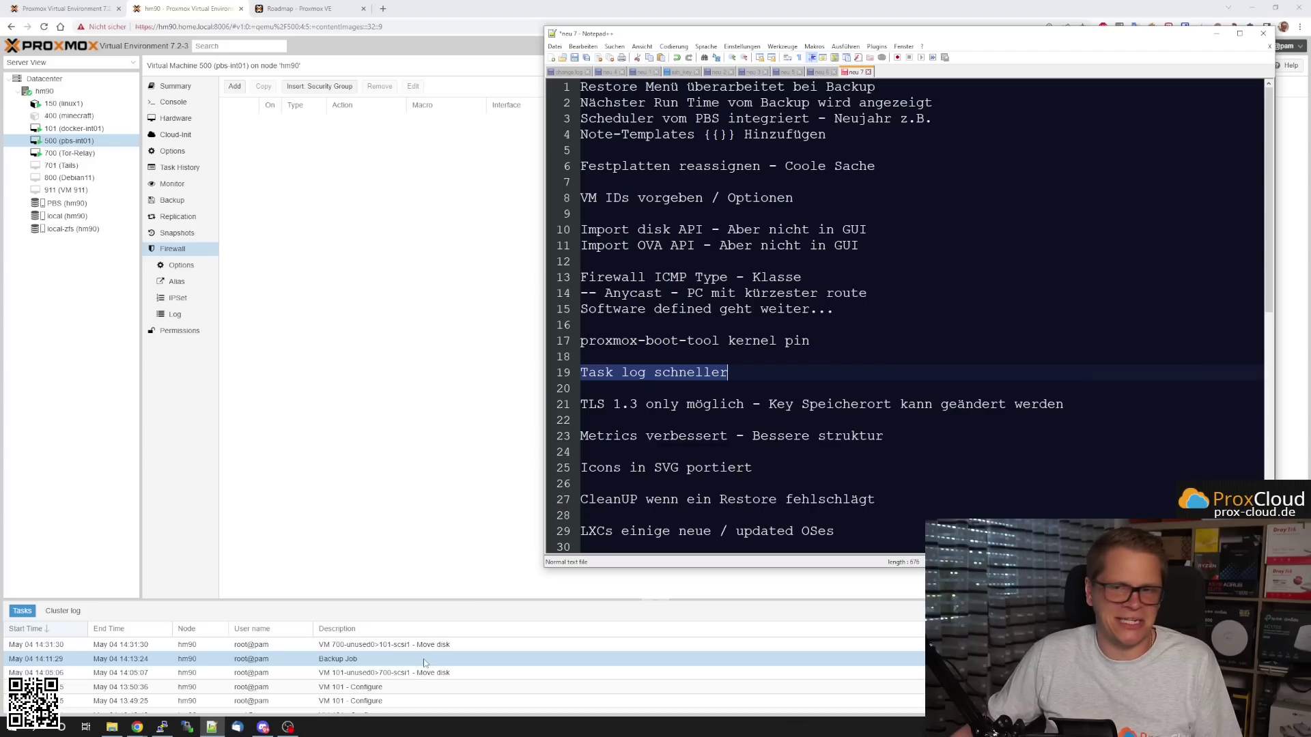
# Highlight the TLS 1.3 line in the notes and its part about the changeable key storage location.
pyautogui.moveTo(580, 403); pyautogui.dragTo(1052, 410)
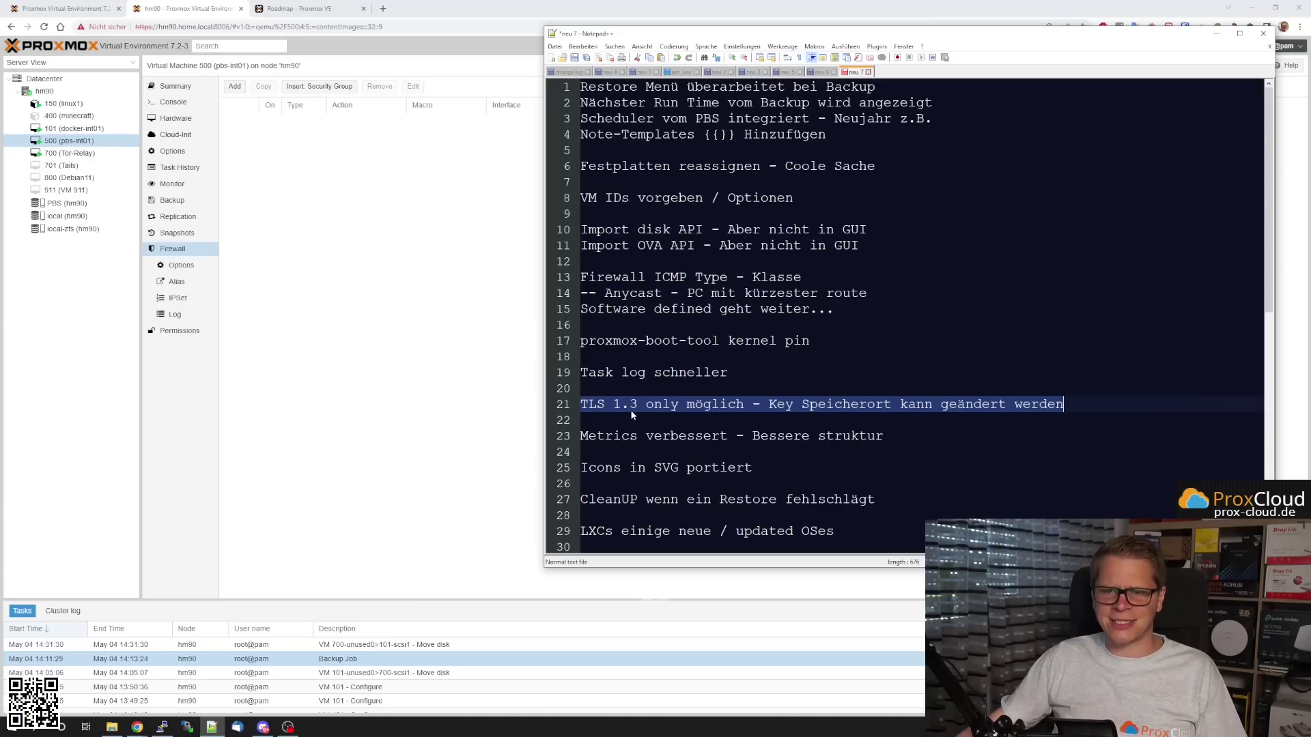
pyautogui.click(769, 404)
pyautogui.moveTo(769, 405); pyautogui.dragTo(1001, 404)
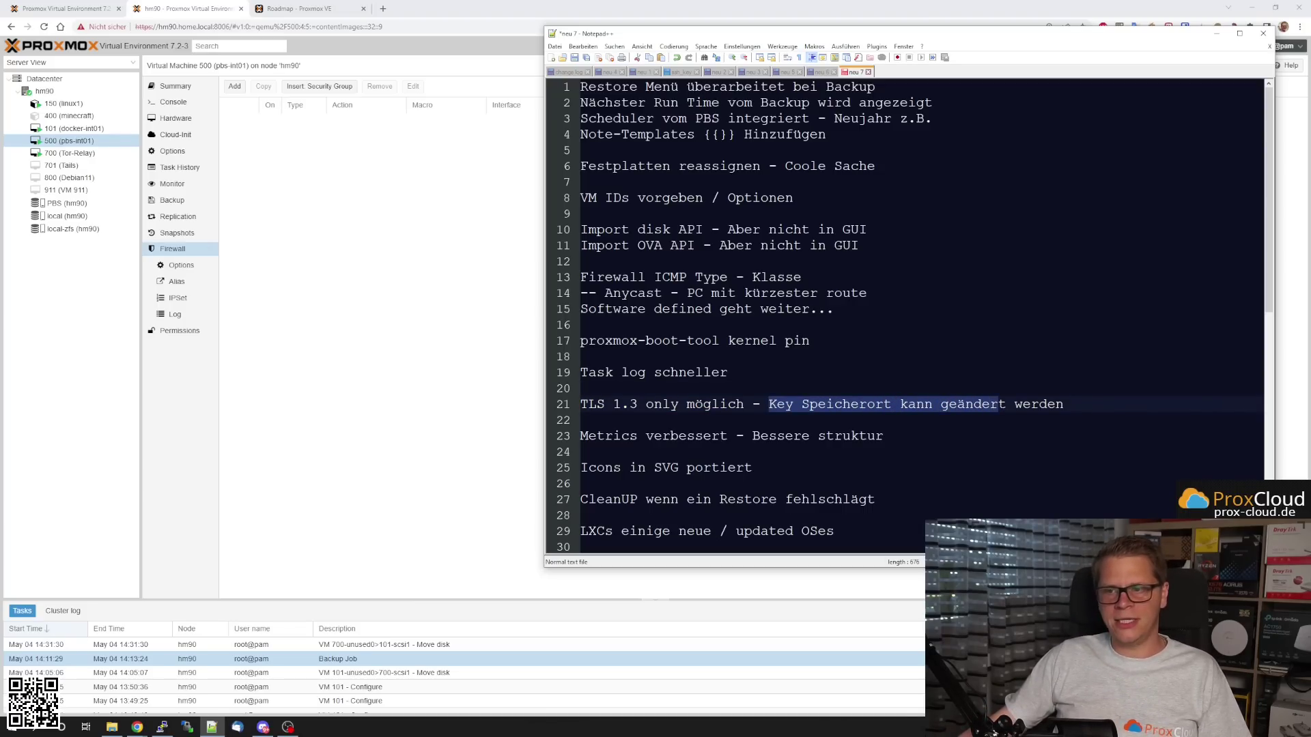
# Switch to the PuTTY terminal and enter nano /etc/default/pveproxy at the prompt without running it.
pyautogui.click(162, 727)
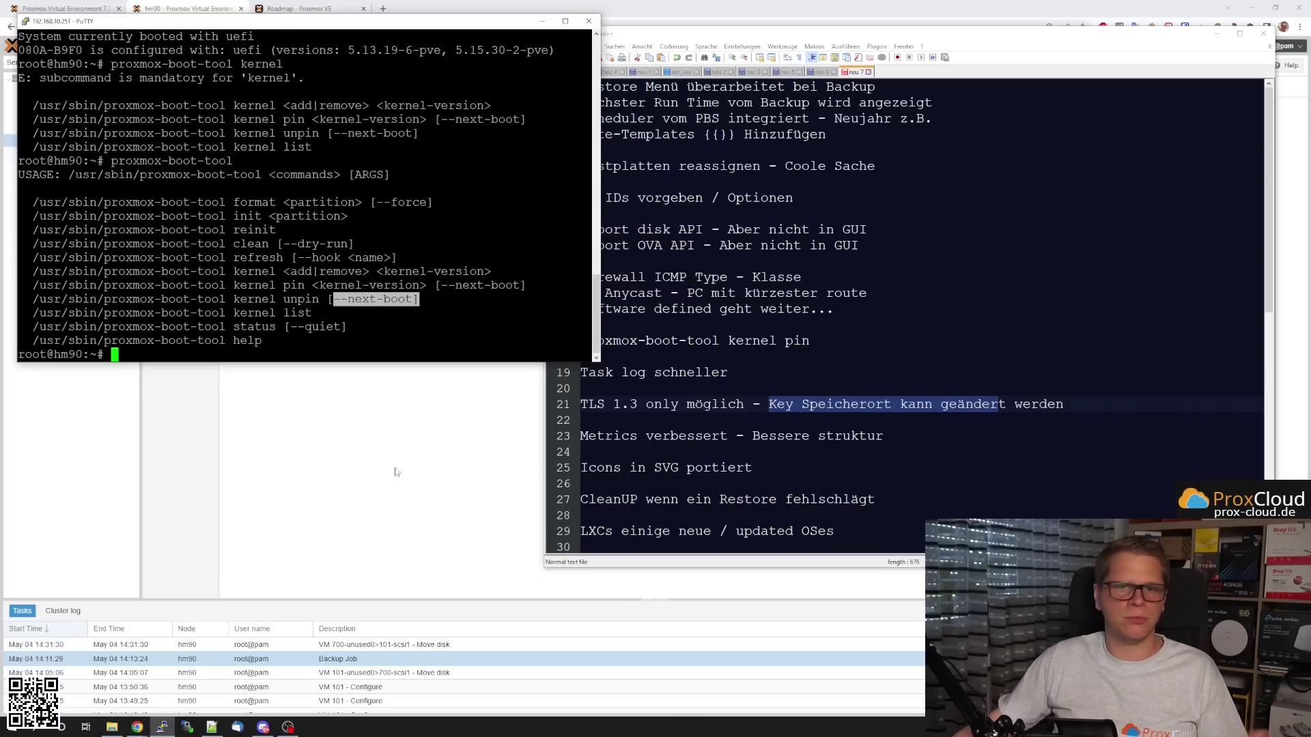
pyautogui.press('Return')
pyautogui.press('Return')
pyautogui.press('Return')
pyautogui.press('Up')
pyautogui.write('kernel')
pyautogui.press('BackSpace')
pyautogui.press('BackSpace')
pyautogui.press('BackSpace')
pyautogui.press('BackSpace')
pyautogui.press('BackSpace')
pyautogui.press('BackSpace')
pyautogui.press('BackSpace')
pyautogui.press('BackSpace')
pyautogui.press('BackSpace')
pyautogui.press('BackSpace')
pyautogui.press('BackSpace')
pyautogui.press('BackSpace')
pyautogui.press('BackSpace')
pyautogui.press('BackSpace')
pyautogui.press('BackSpace')
pyautogui.press('BackSpace')
pyautogui.press('BackSpace')
pyautogui.press('BackSpace')
pyautogui.press('BackSpace')
pyautogui.press('BackSpace')
pyautogui.write('nano /etc/default/pvepr')
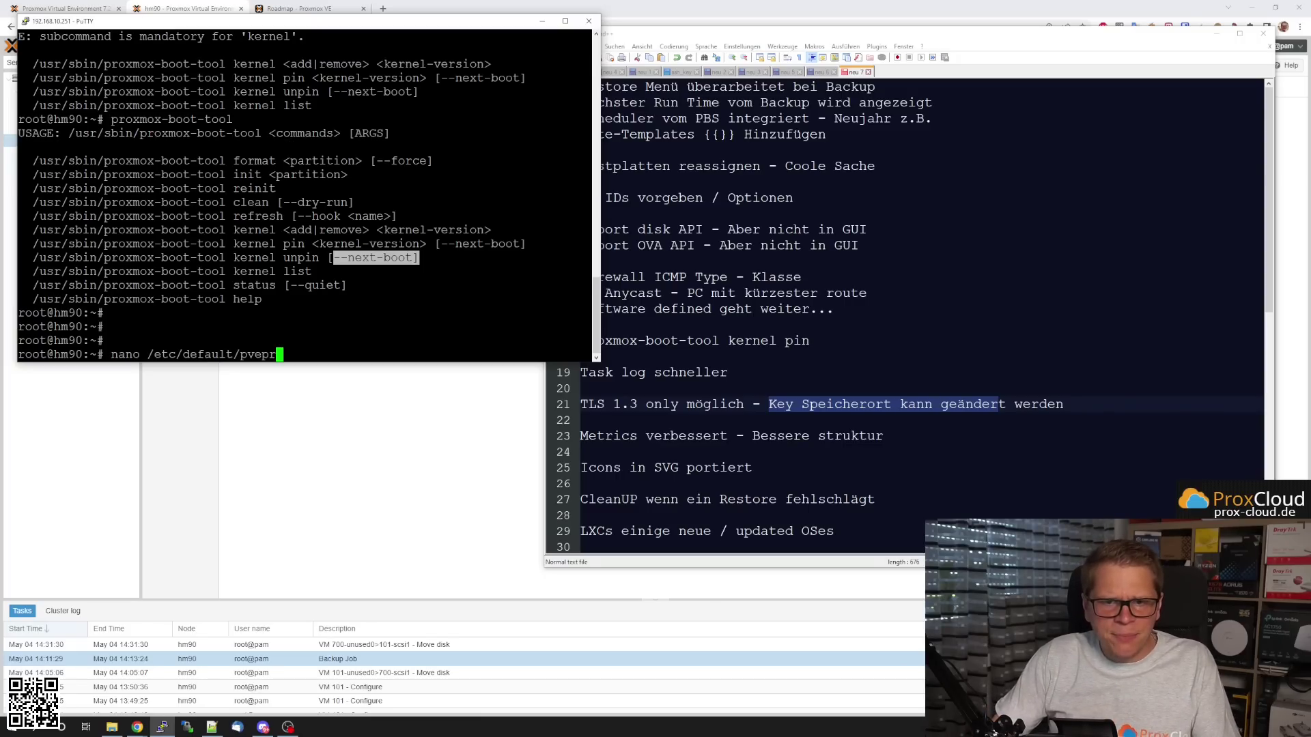
pyautogui.write('ox')
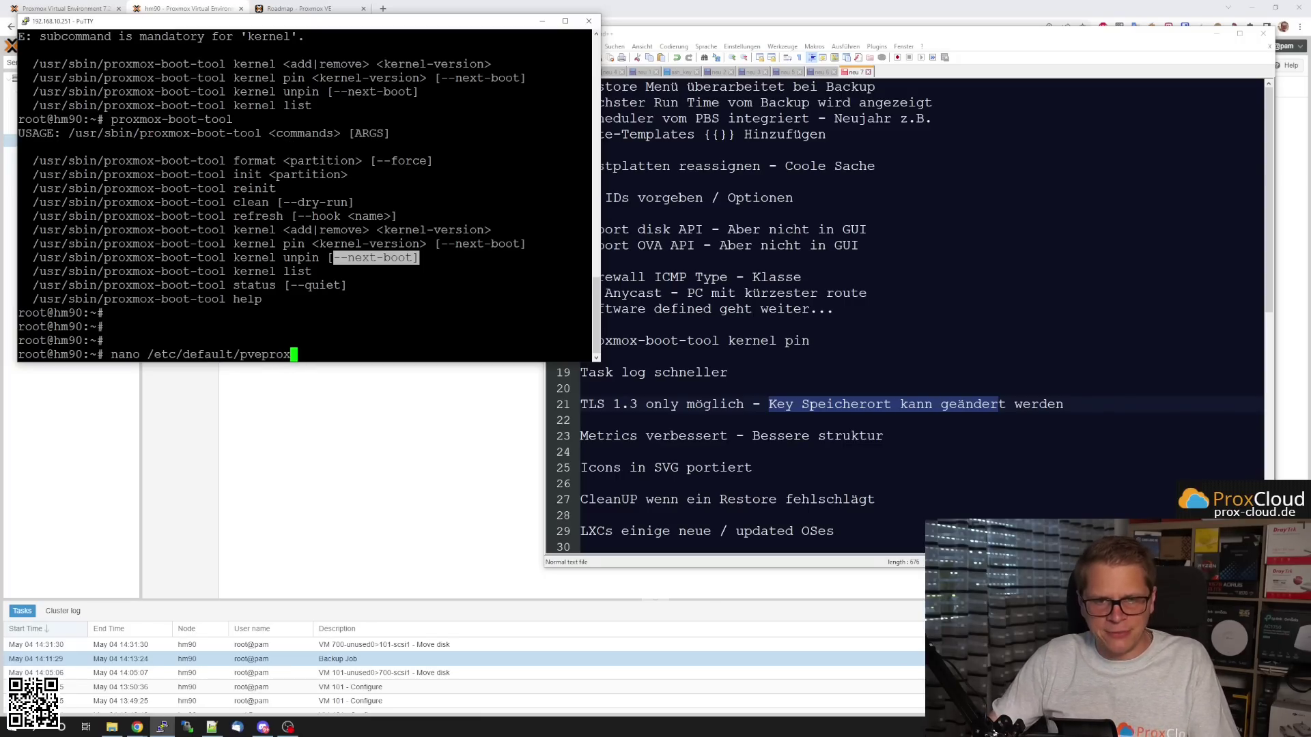
pyautogui.write('y')
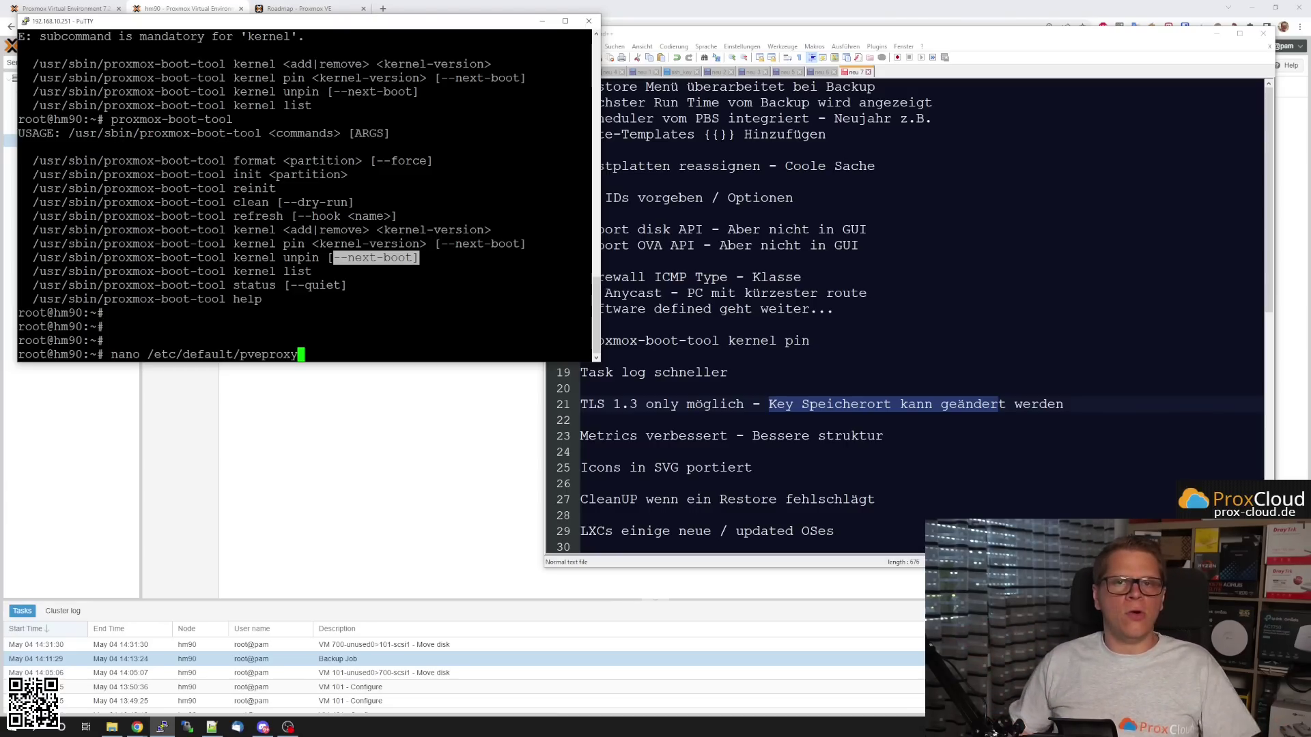
# Highlight the words "Metrics verbessert" in the notes and switch to the Proxmox web interface in Chrome.
pyautogui.click(581, 436)
pyautogui.moveTo(582, 436); pyautogui.dragTo(728, 437)
pyautogui.click(137, 727)
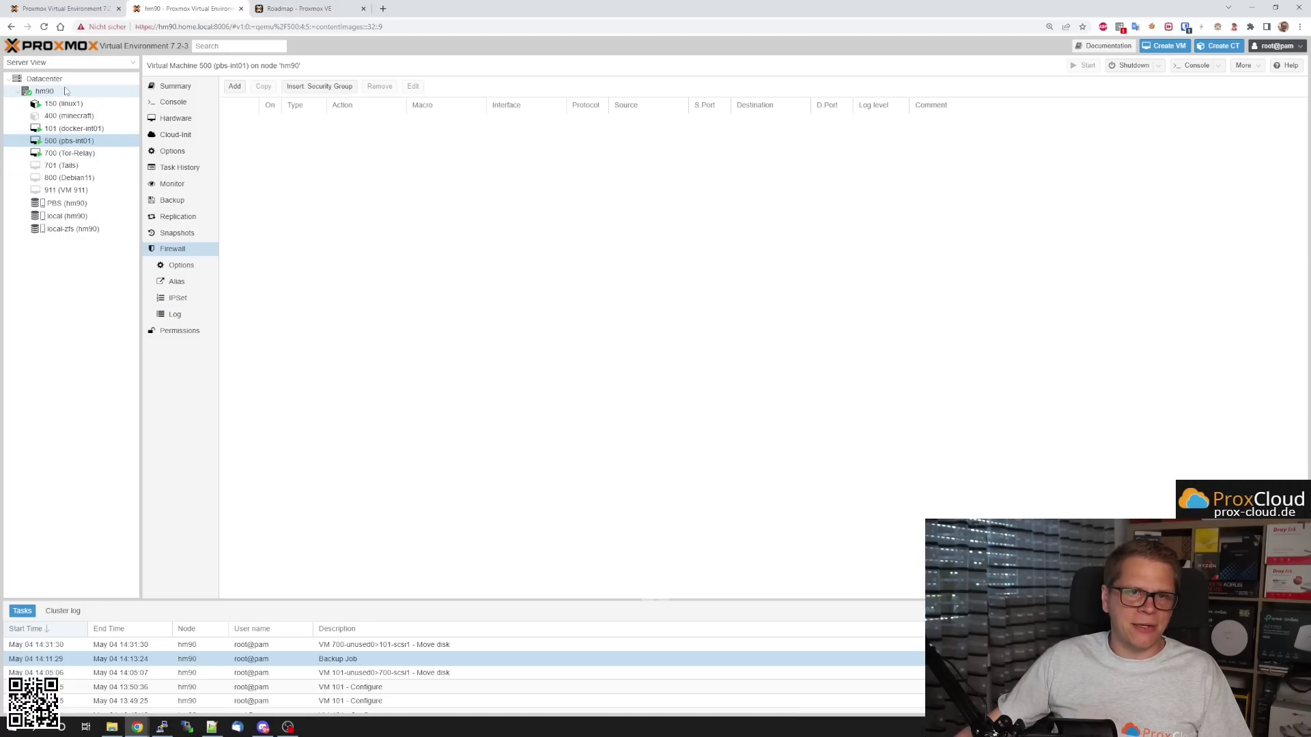
# Open the Datacenter's metric server settings, bring up the dialog for a new InfluxDB server and move it higher.
pyautogui.click(45, 79)
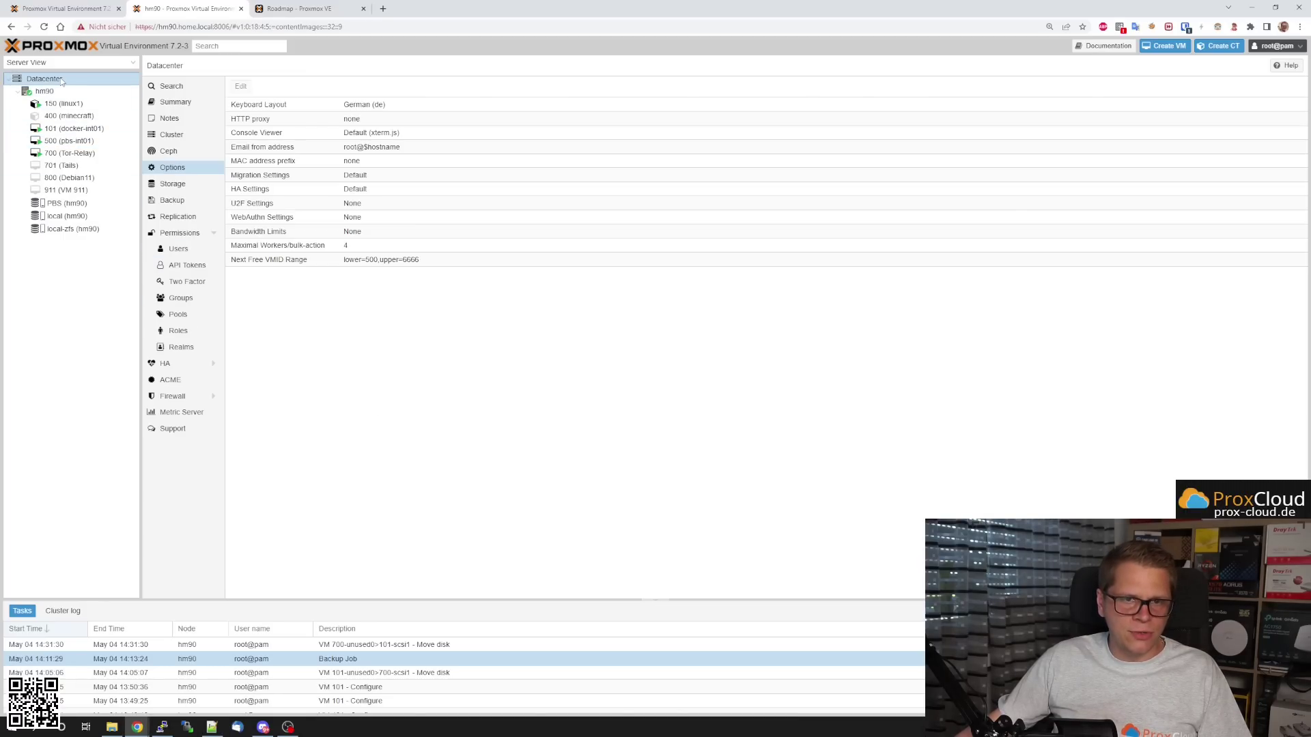
pyautogui.click(186, 413)
pyautogui.click(242, 86)
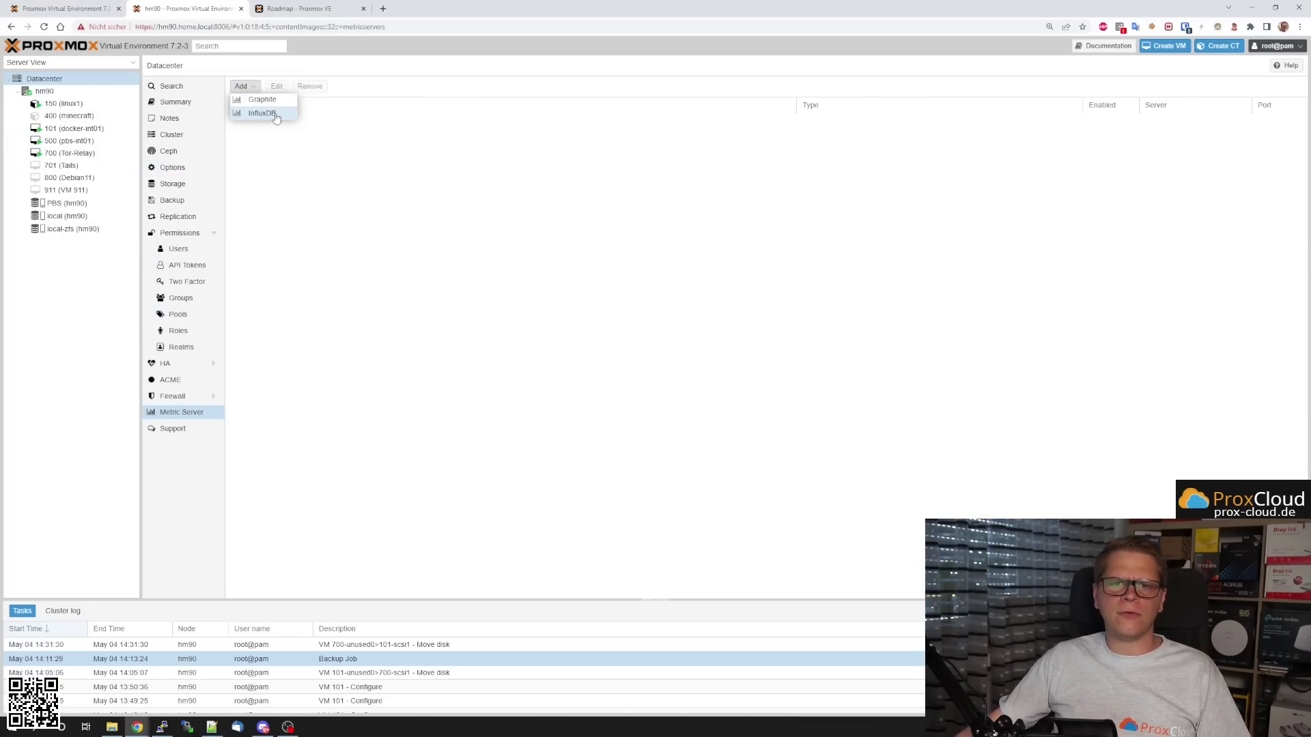
pyautogui.click(263, 113)
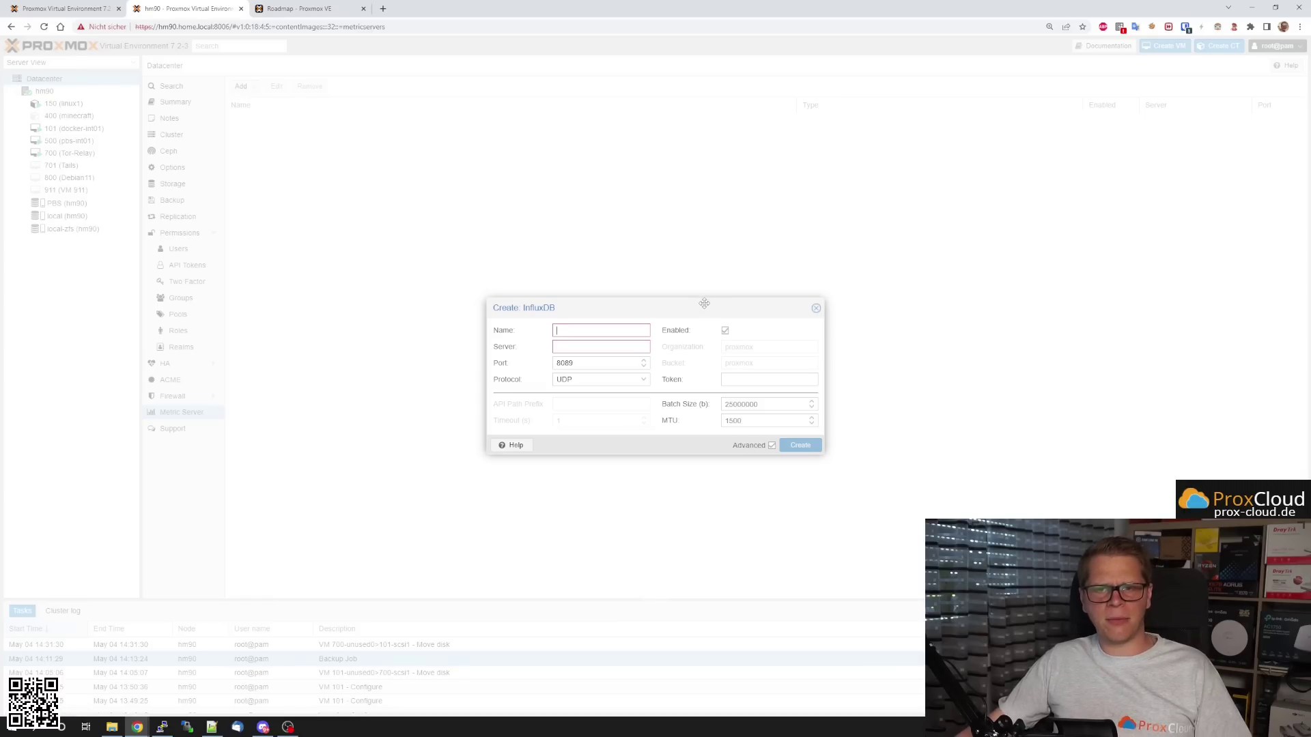
pyautogui.moveTo(705, 301); pyautogui.dragTo(621, 158)
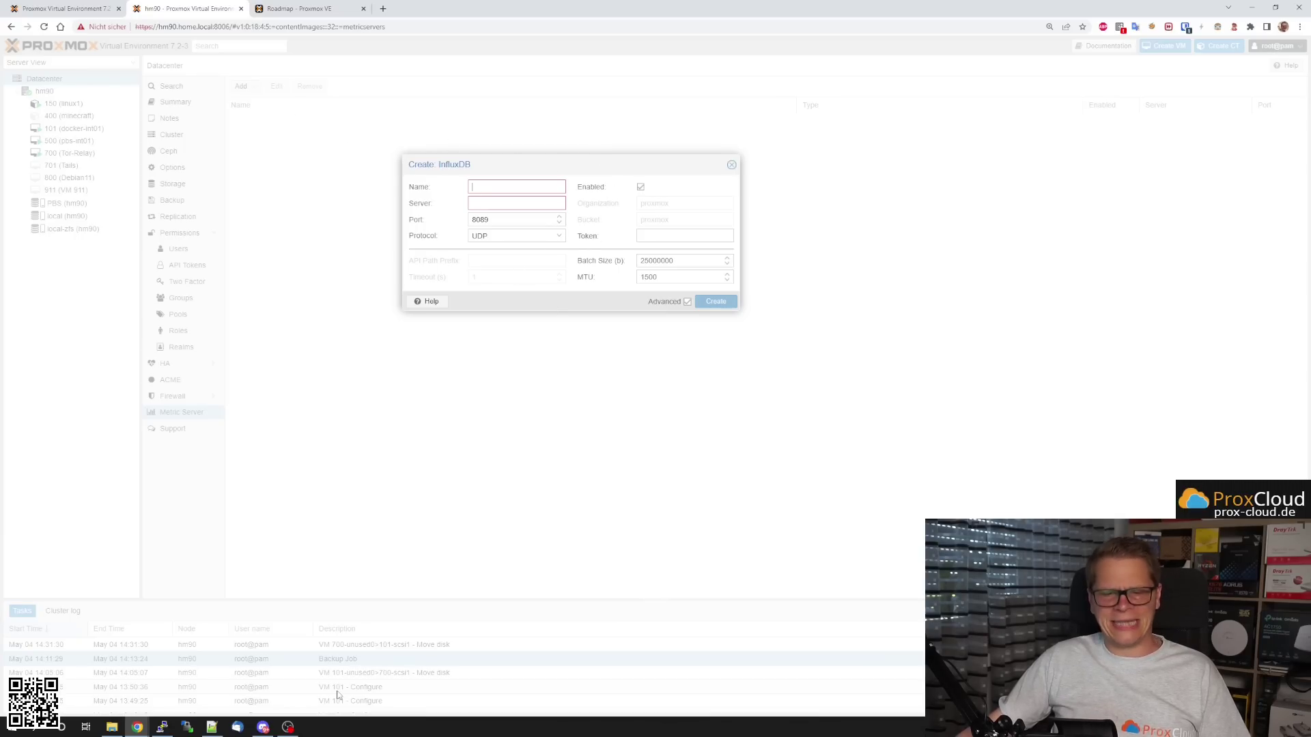
# Switch to the Notepad++ notes and highlight the "Icons in SVG portiert" line.
pyautogui.click(212, 727)
pyautogui.click(669, 437)
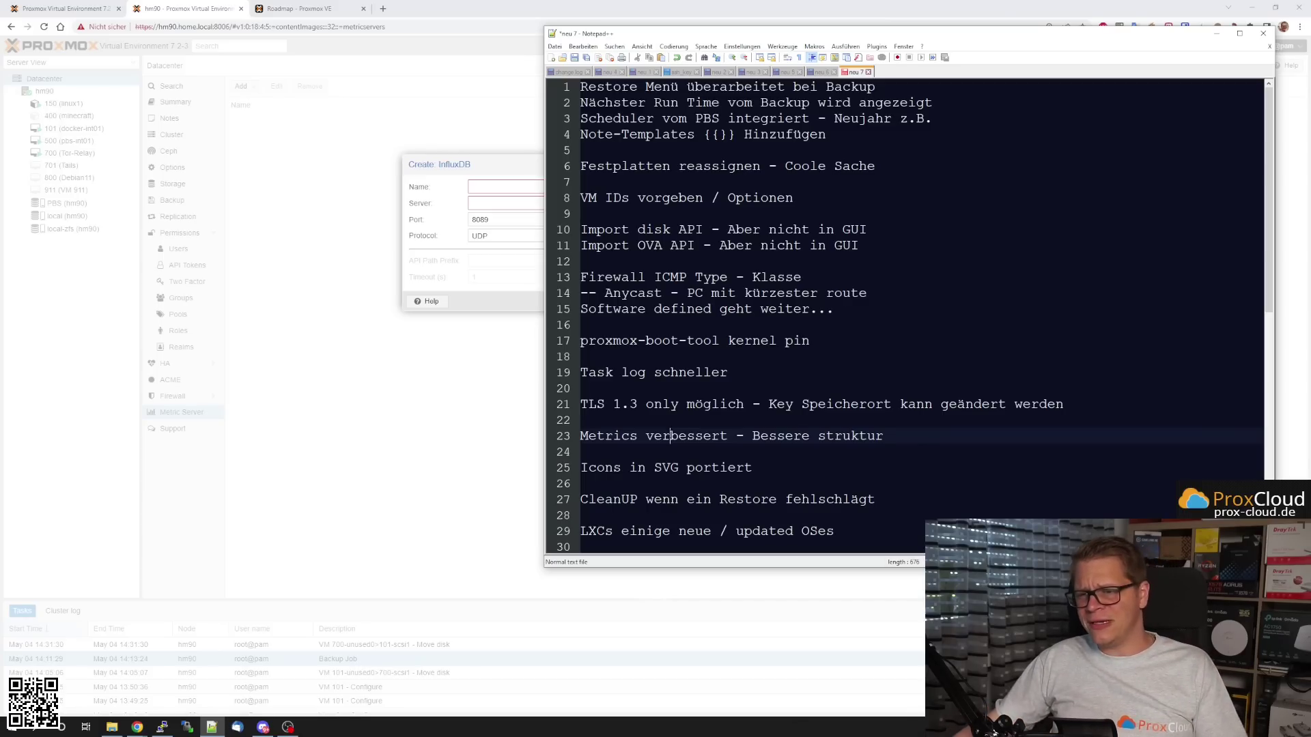
pyautogui.moveTo(580, 468); pyautogui.dragTo(752, 468)
# Return to Proxmox in Chrome, close the InfluxDB dialog without creating a server and select VM 101 (docker-int01).
pyautogui.click(506, 299)
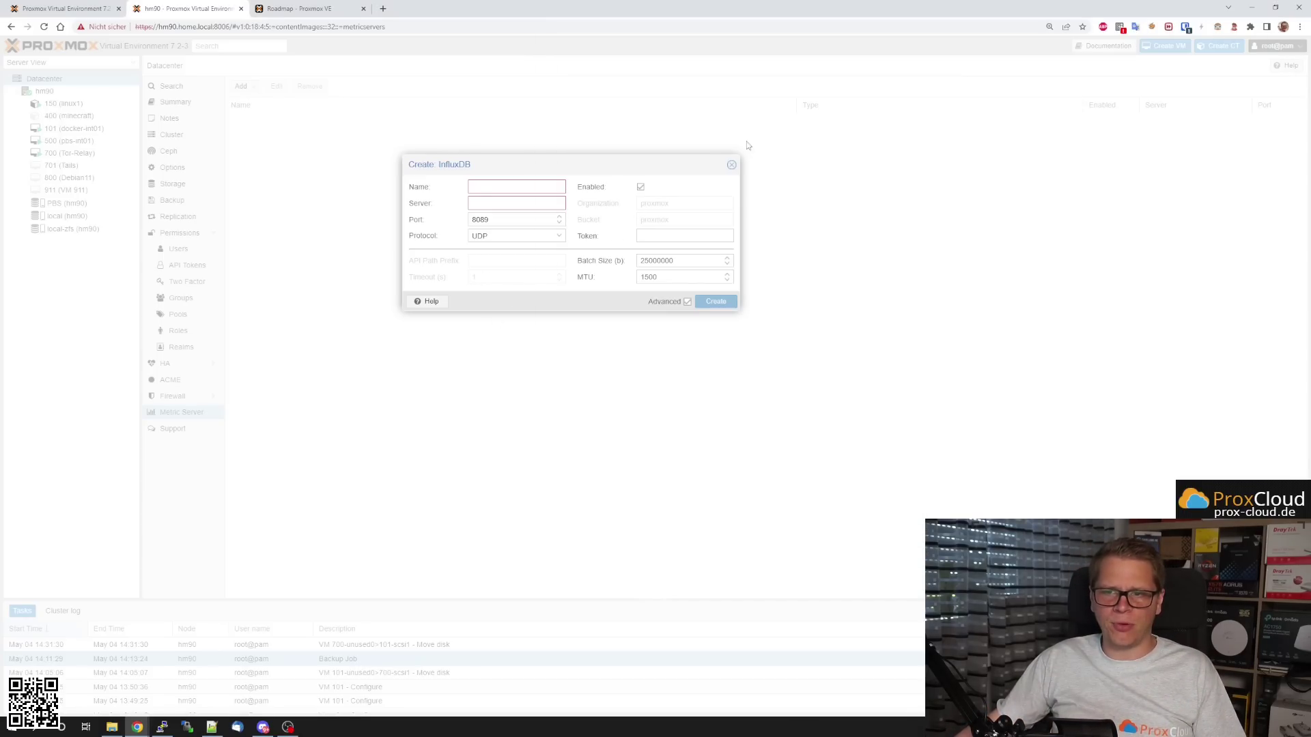
pyautogui.click(729, 164)
pyautogui.click(78, 129)
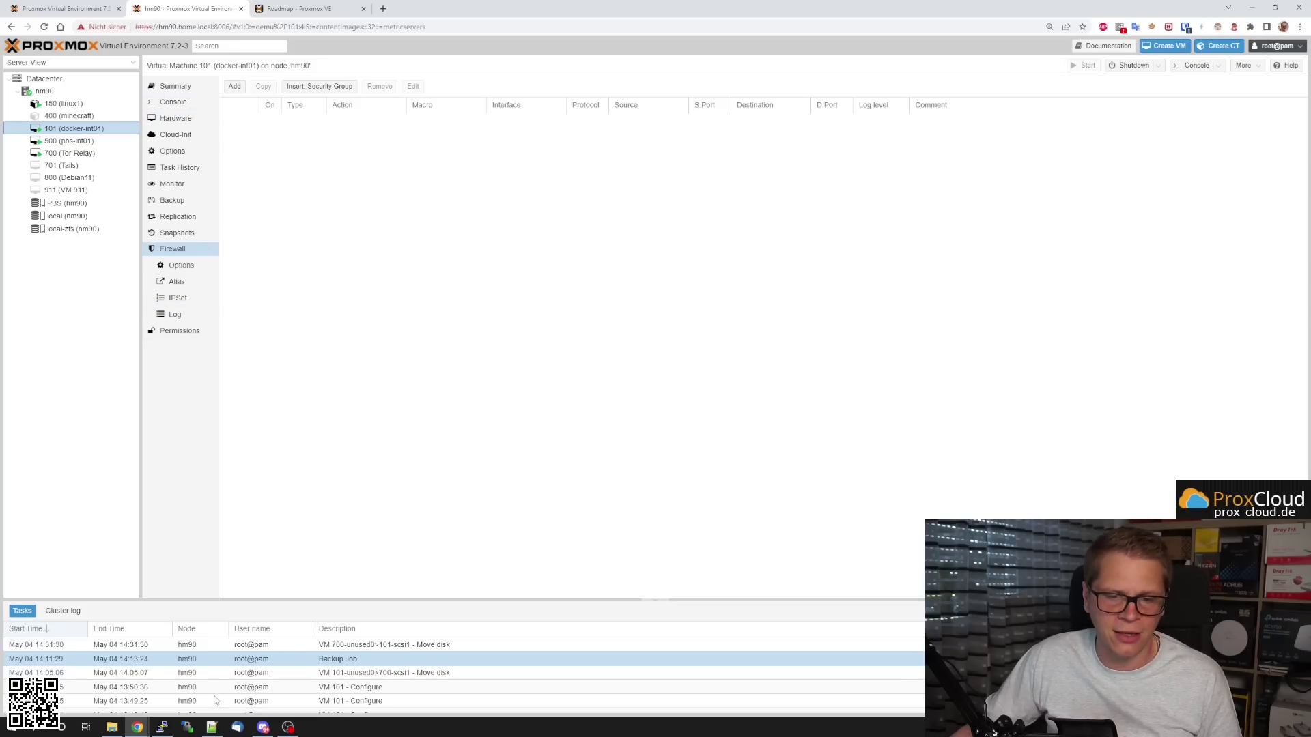
# Switch to the Notepad++ notes and highlight most of the line about the cleanup when a restore fails.
pyautogui.click(212, 727)
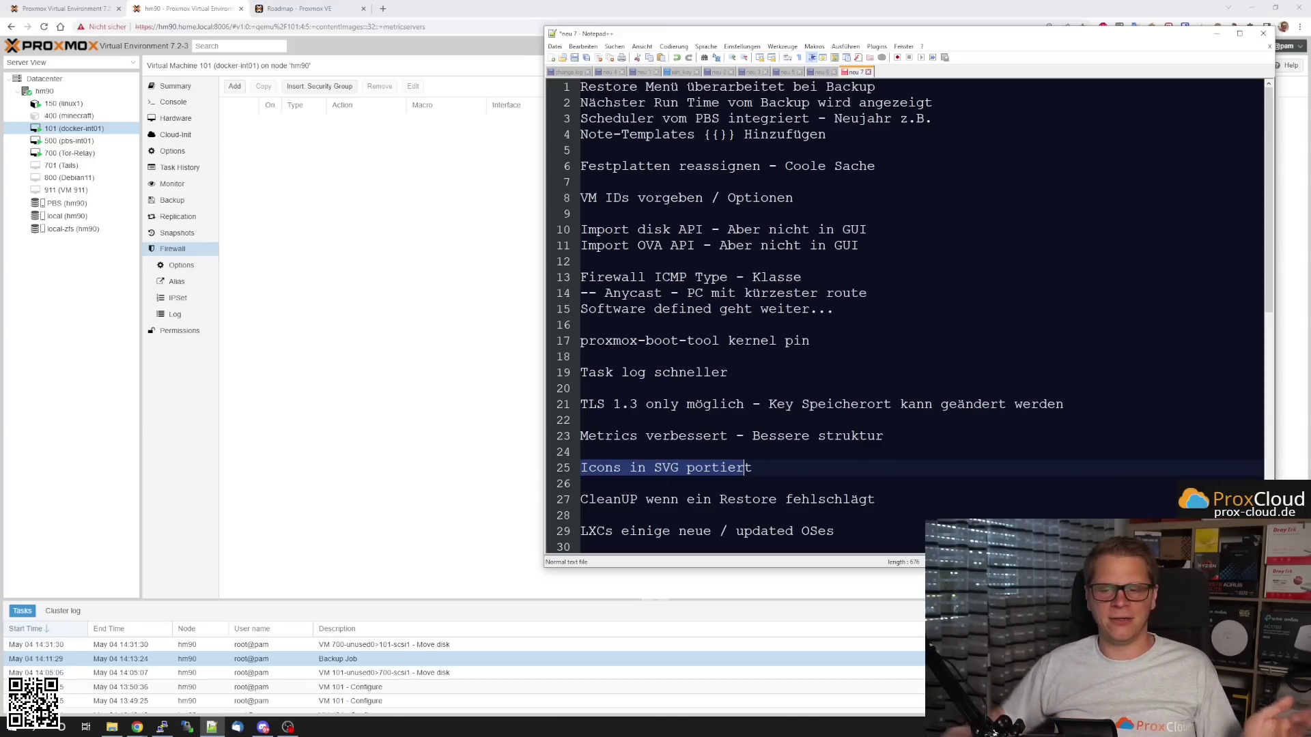
pyautogui.moveTo(596, 499); pyautogui.dragTo(834, 503)
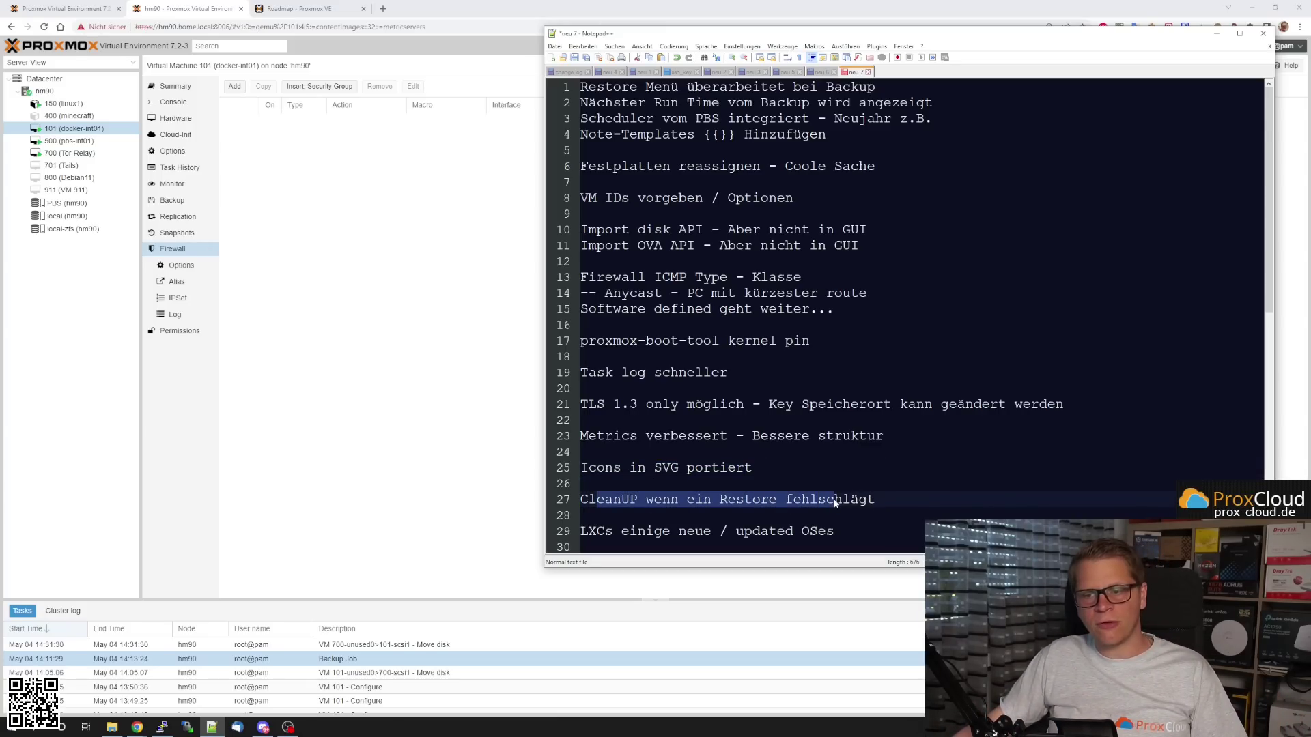
pyautogui.scroll(-2, 834, 500)
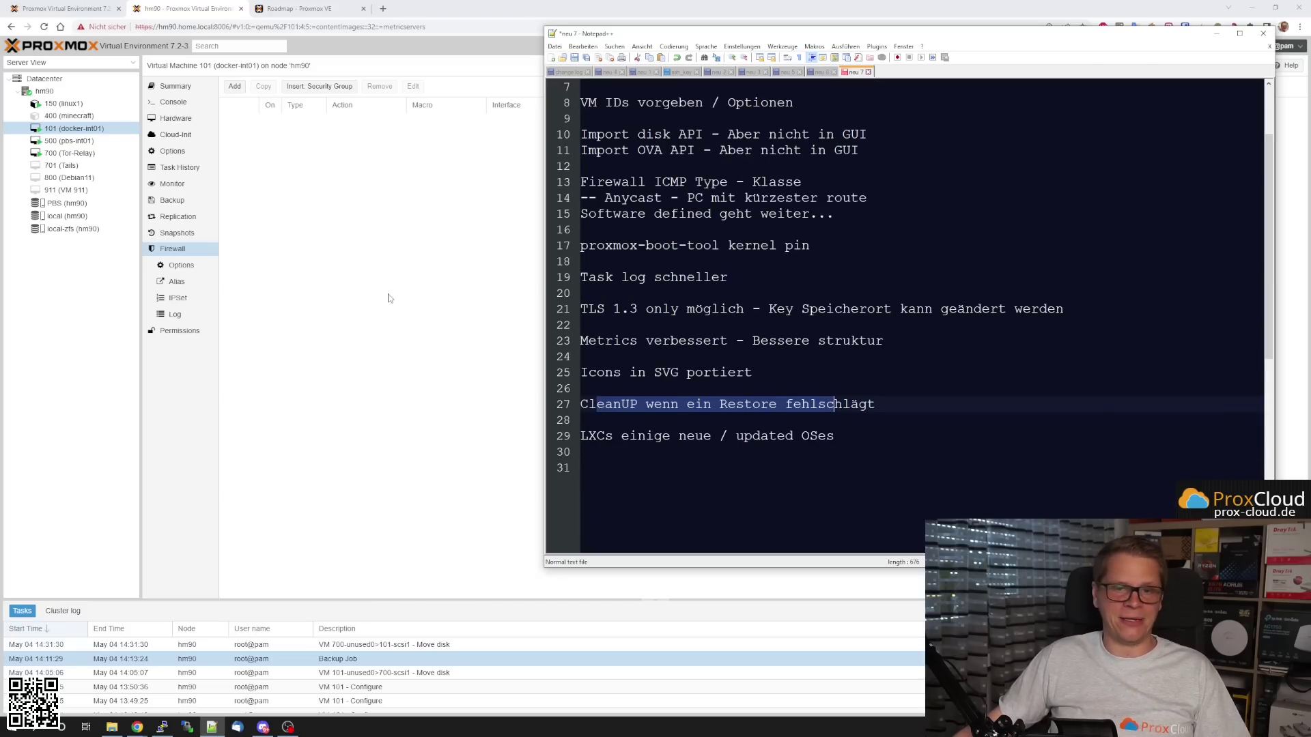
# Switch back to Proxmox in Chrome and display the hardware of VM 700 (Tor-Relay).
pyautogui.click(390, 302)
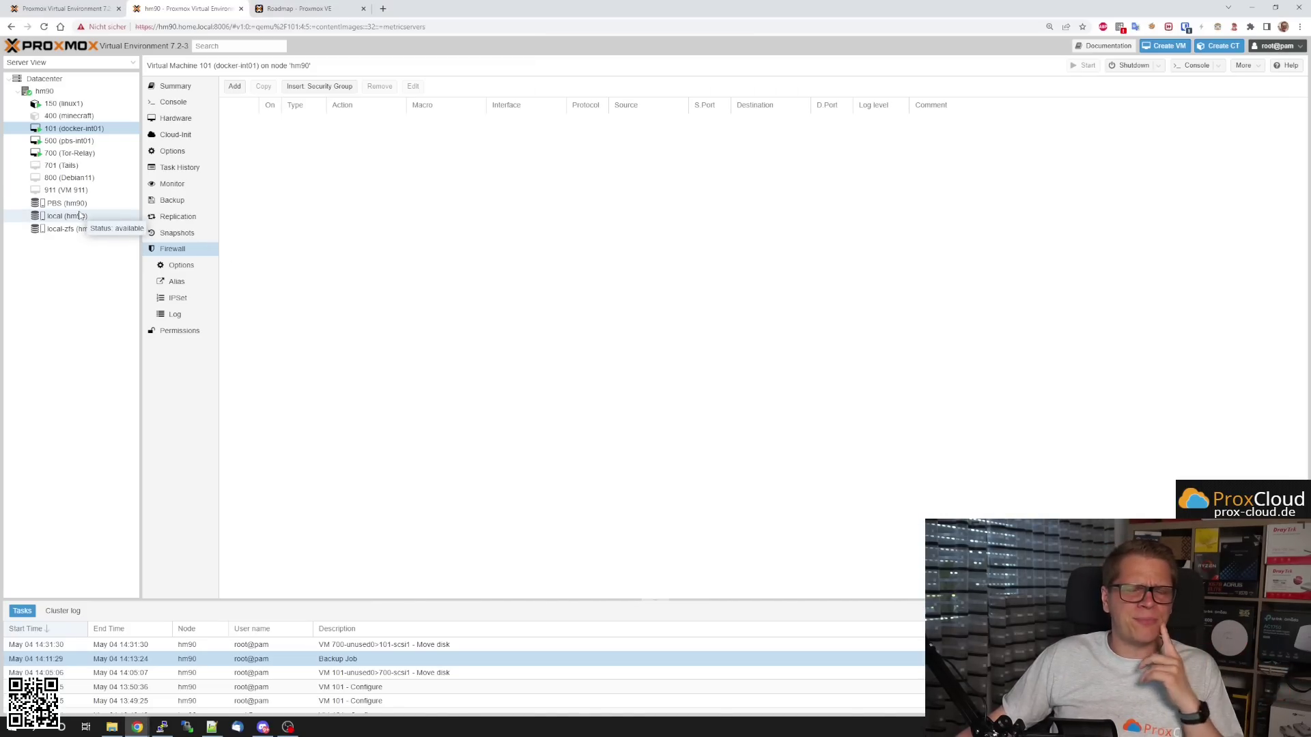
pyautogui.click(74, 153)
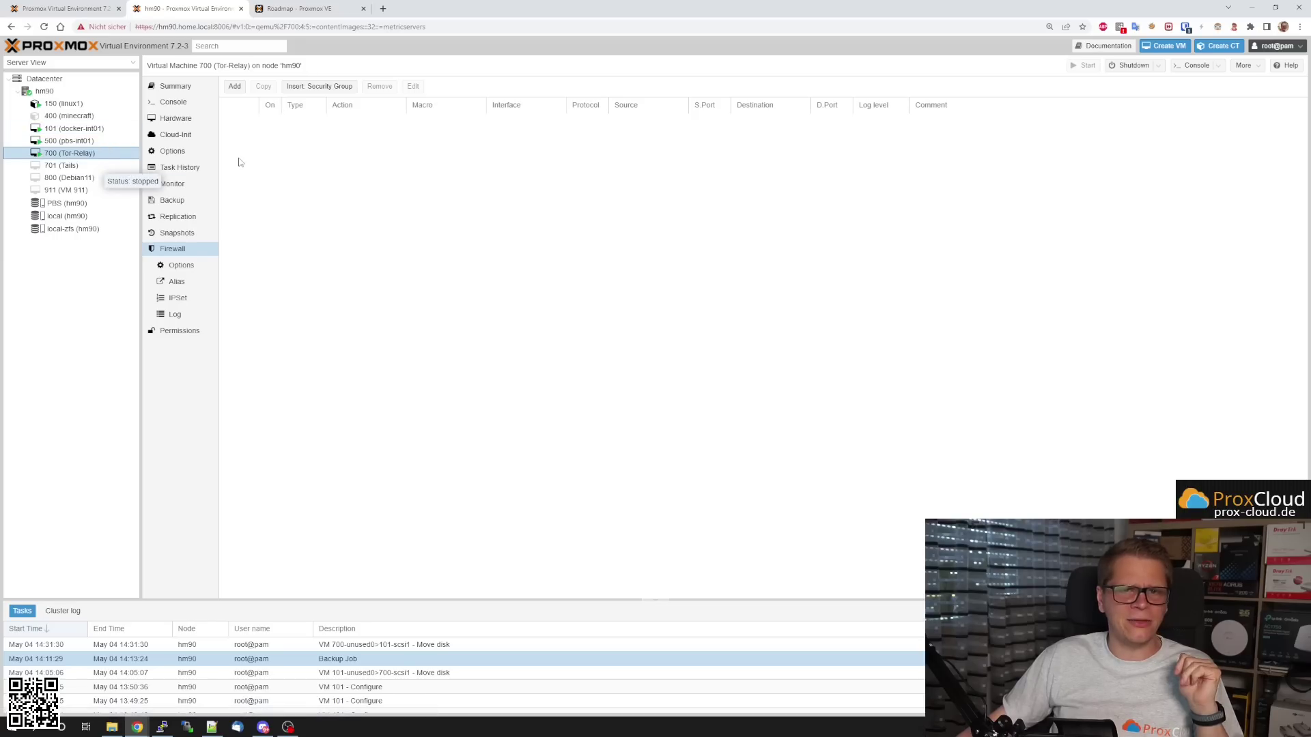
pyautogui.click(176, 118)
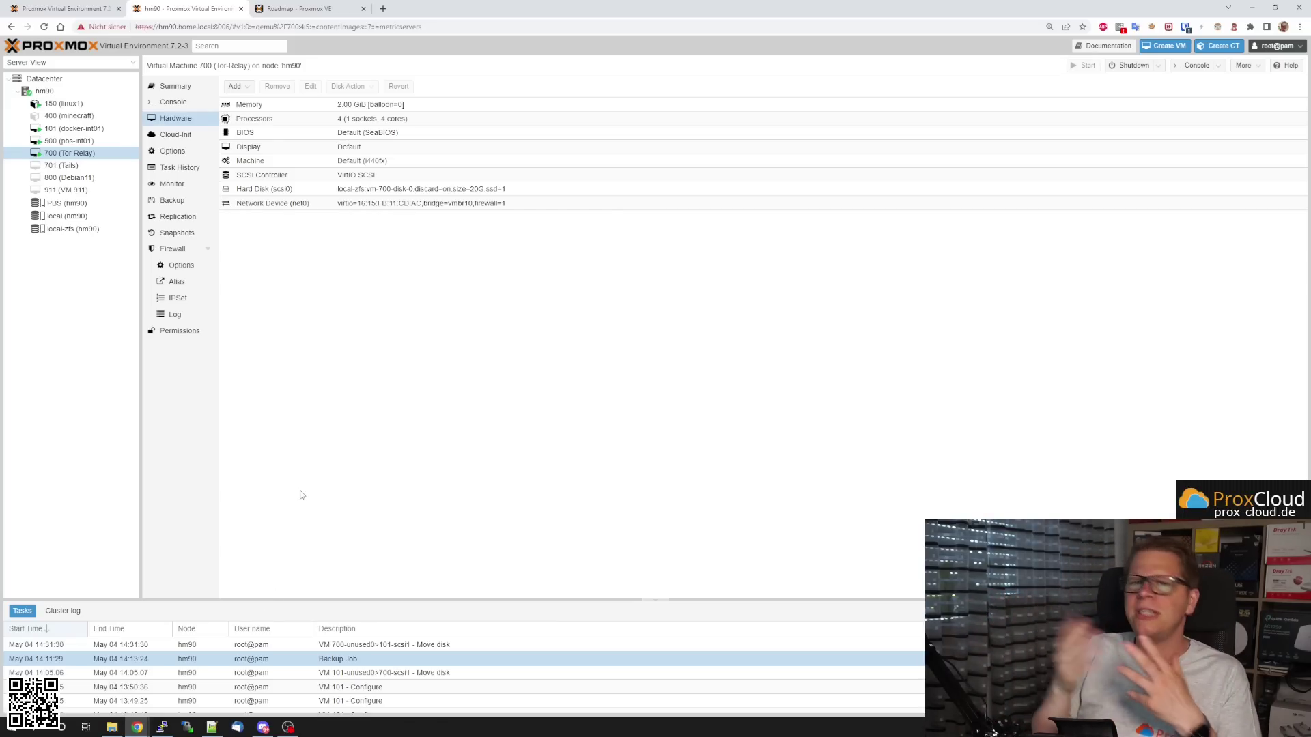
# Switch to the Notepad++ notes and highlight the full "CleanUP wenn ein Restore fehlschlägt" line and the "LXCs einige neue / updated OSes" line.
pyautogui.click(211, 727)
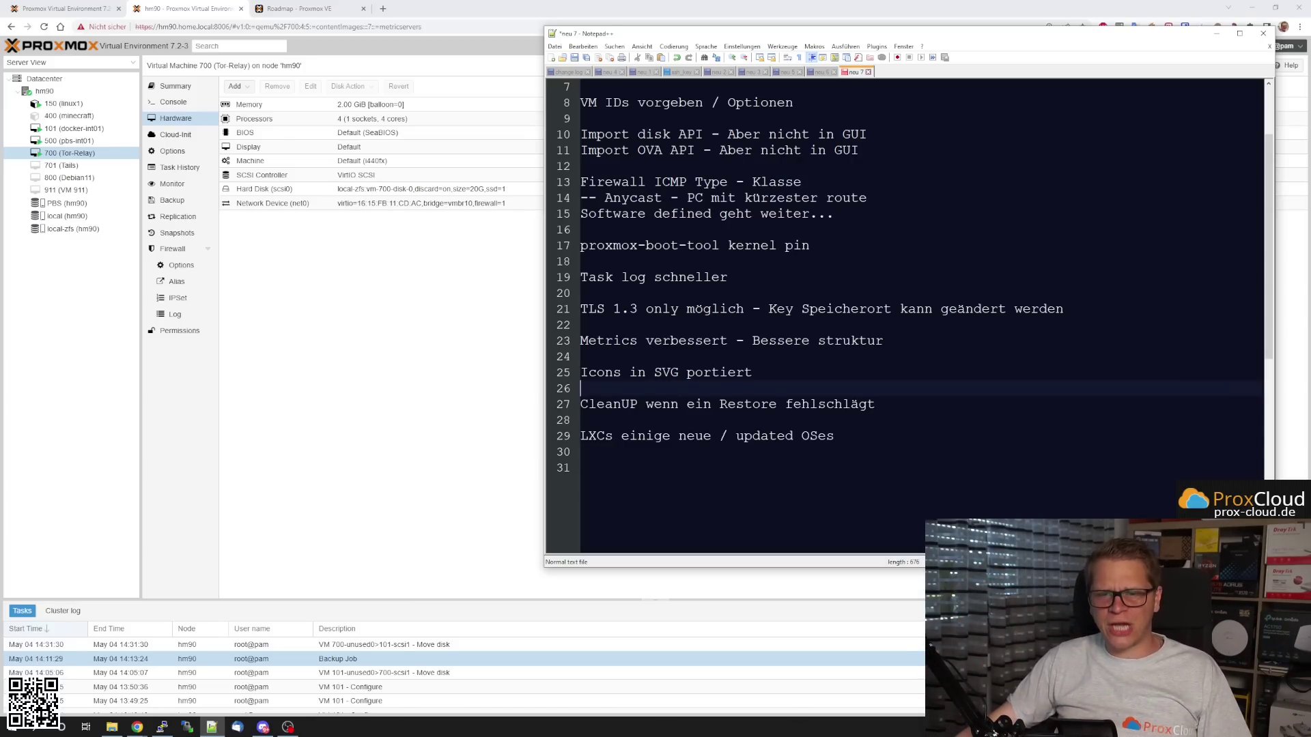
pyautogui.press('Down')
pyautogui.hotkey('shift', 'Right')
pyautogui.hotkey('shift', 'Right')
pyautogui.hotkey('shift', 'Right')
pyautogui.hotkey('shift', 'Right')
pyautogui.hotkey('shift', 'Right')
pyautogui.hotkey('shift', 'Right')
pyautogui.hotkey('shift', 'Right')
pyautogui.hotkey('shift', 'Right')
pyautogui.hotkey('shift', 'Right')
pyautogui.hotkey('shift', 'Right')
pyautogui.hotkey('shift', 'Right')
pyautogui.hotkey('shift', 'Right')
pyautogui.hotkey('shift', 'Right')
pyautogui.hotkey('shift', 'Right')
pyautogui.hotkey('shift', 'Right')
pyautogui.hotkey('shift', 'Right')
pyautogui.hotkey('shift', 'Right')
pyautogui.hotkey('shift', 'Right')
pyautogui.hotkey('shift', 'Right')
pyautogui.hotkey('shift', 'Right')
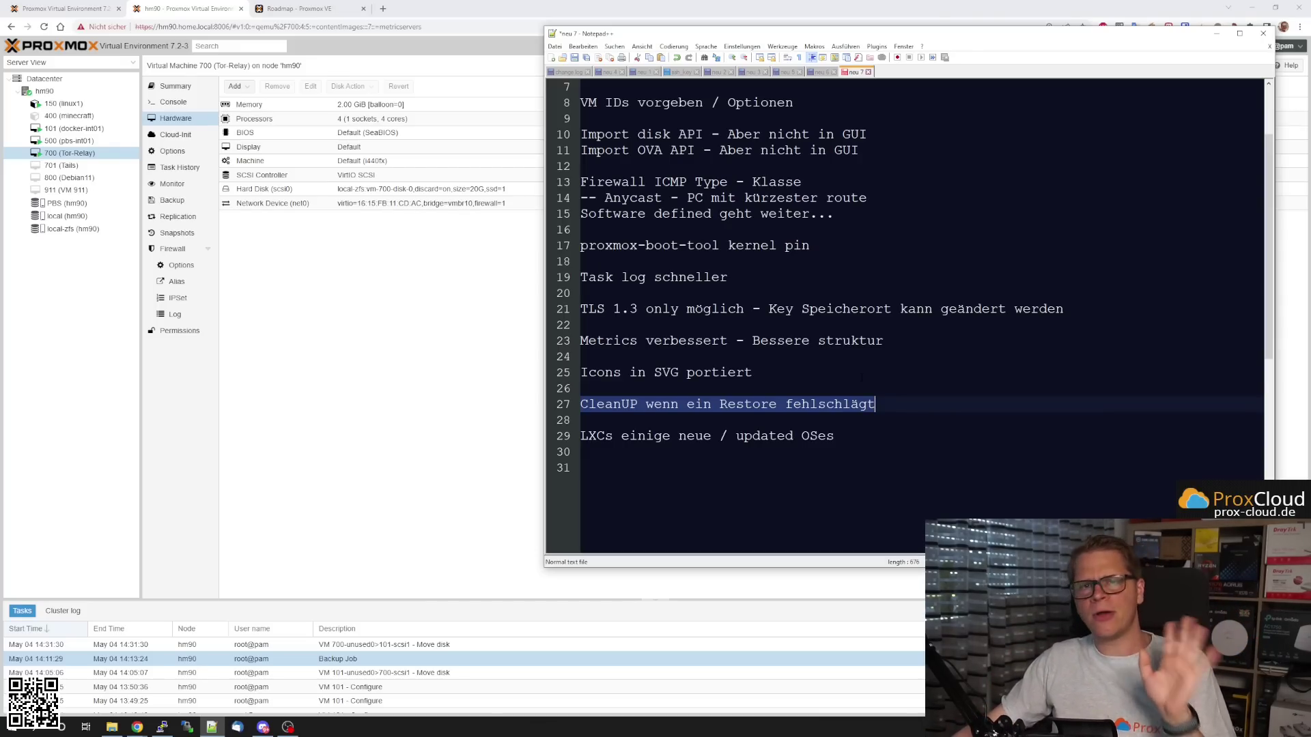
pyautogui.scroll(2, 874, 404)
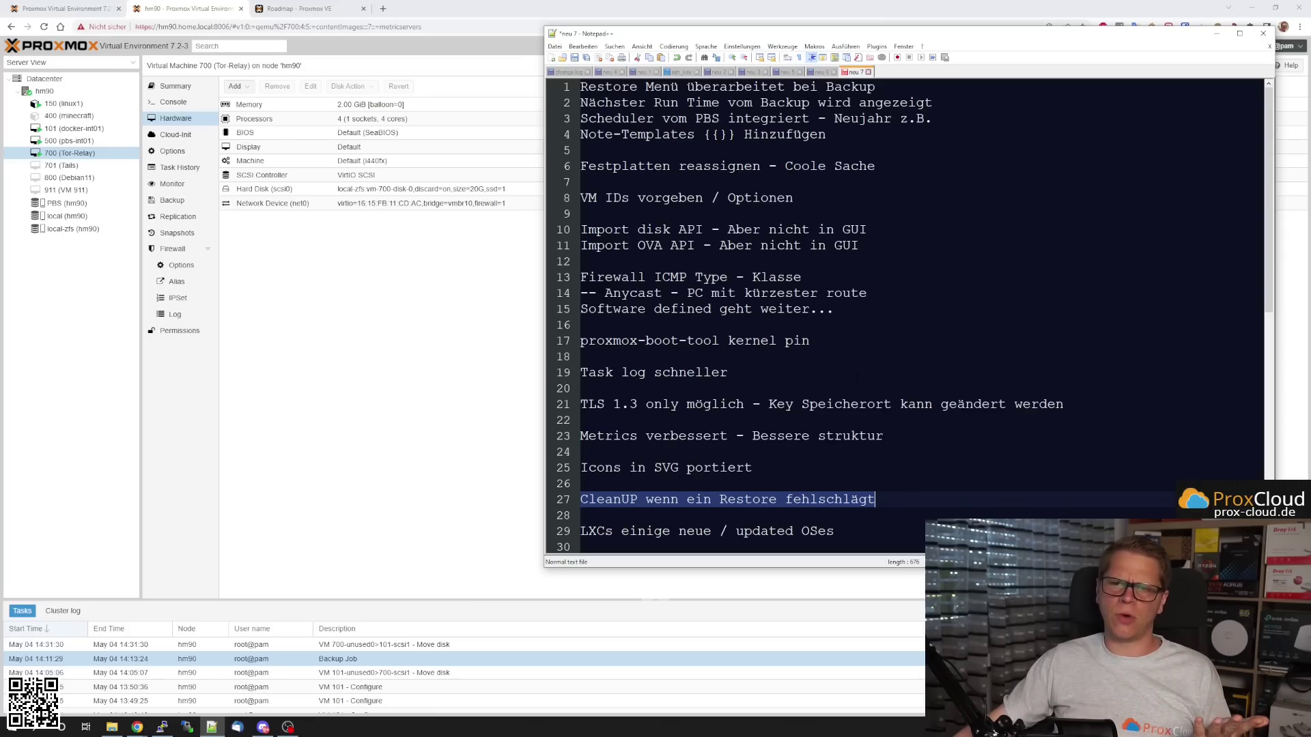
pyautogui.scroll(-2, 857, 378)
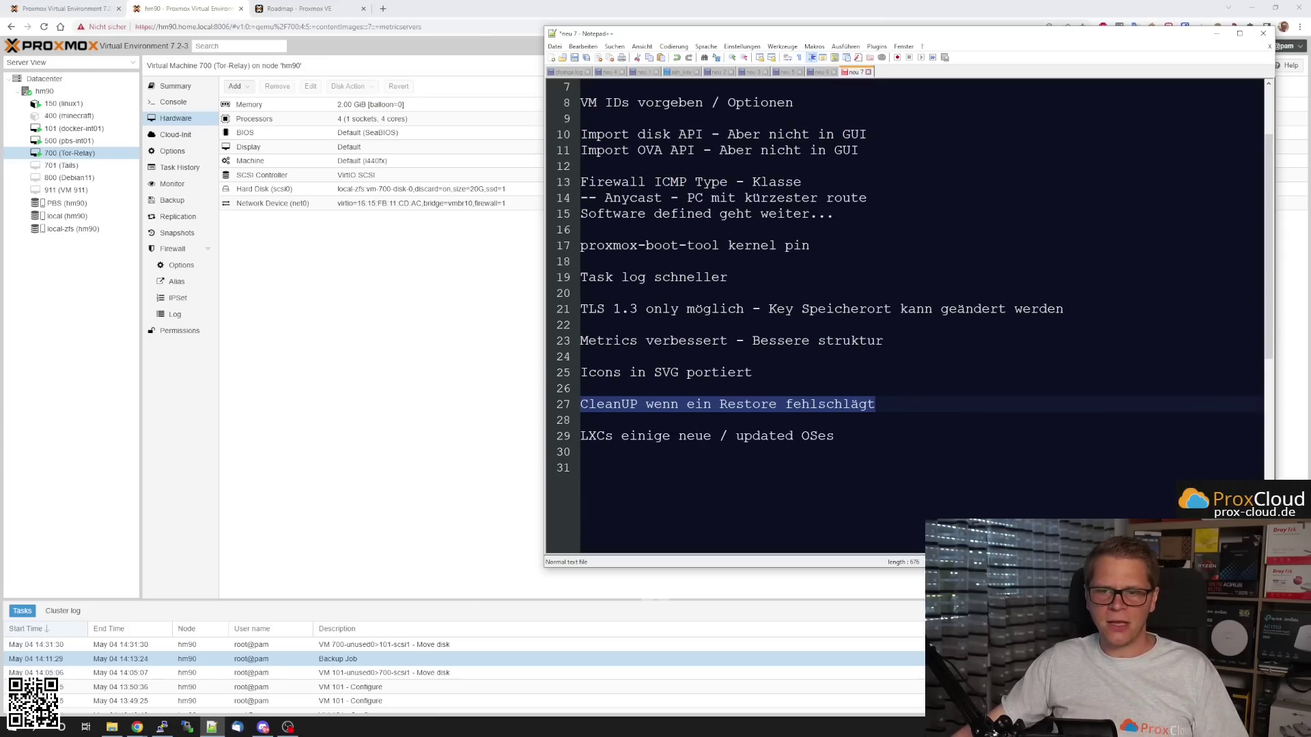
pyautogui.tripleClick(676, 437)
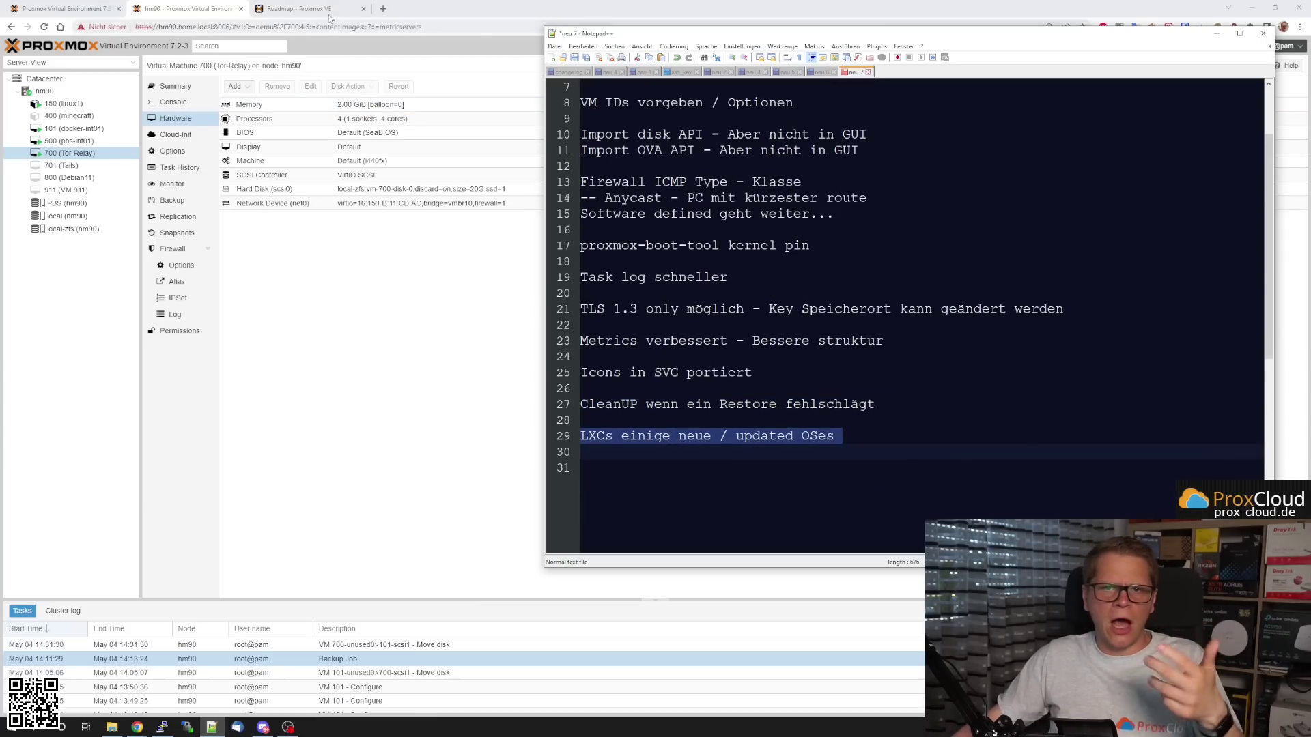
# Open the Proxmox VE Roadmap page in Chrome and examine the 7.2 release notes around the Containers (LXC) section.
pyautogui.click(294, 8)
pyautogui.scroll(-1, 407, 339)
pyautogui.scroll(-6, 406, 339)
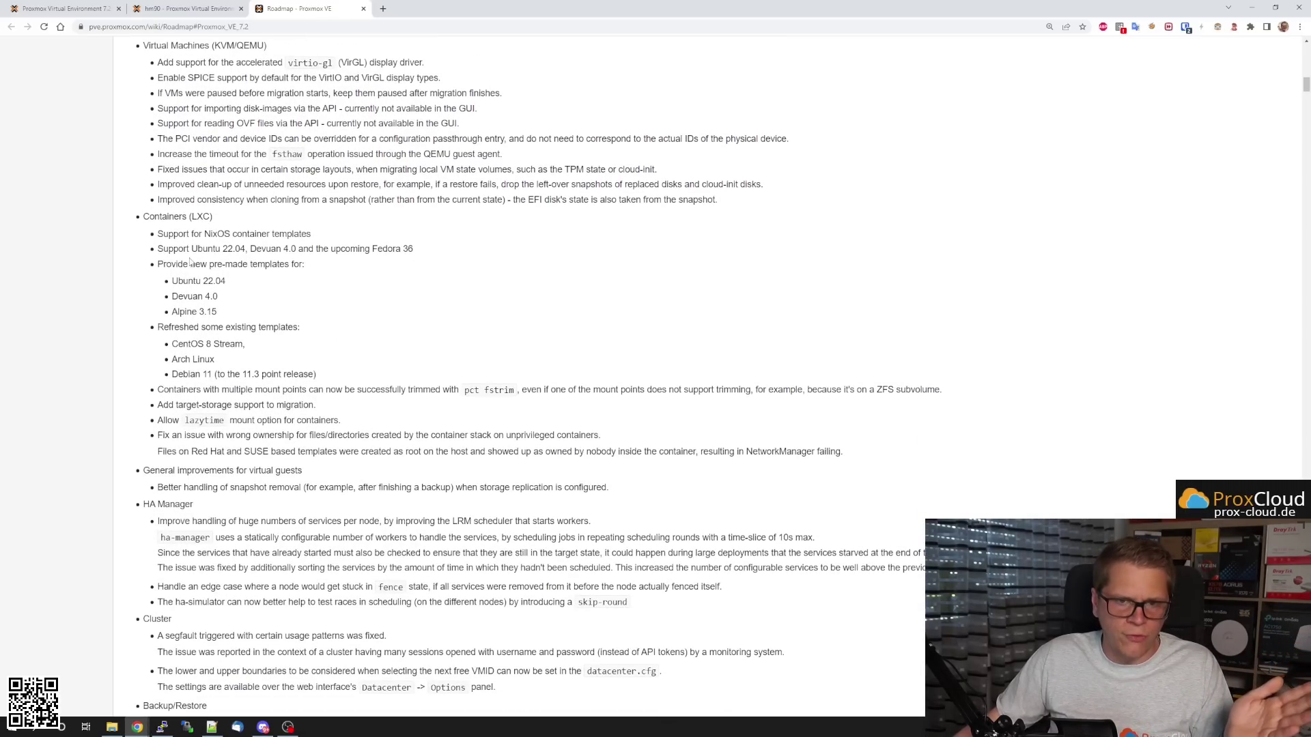
pyautogui.scroll(-15, 227, 464)
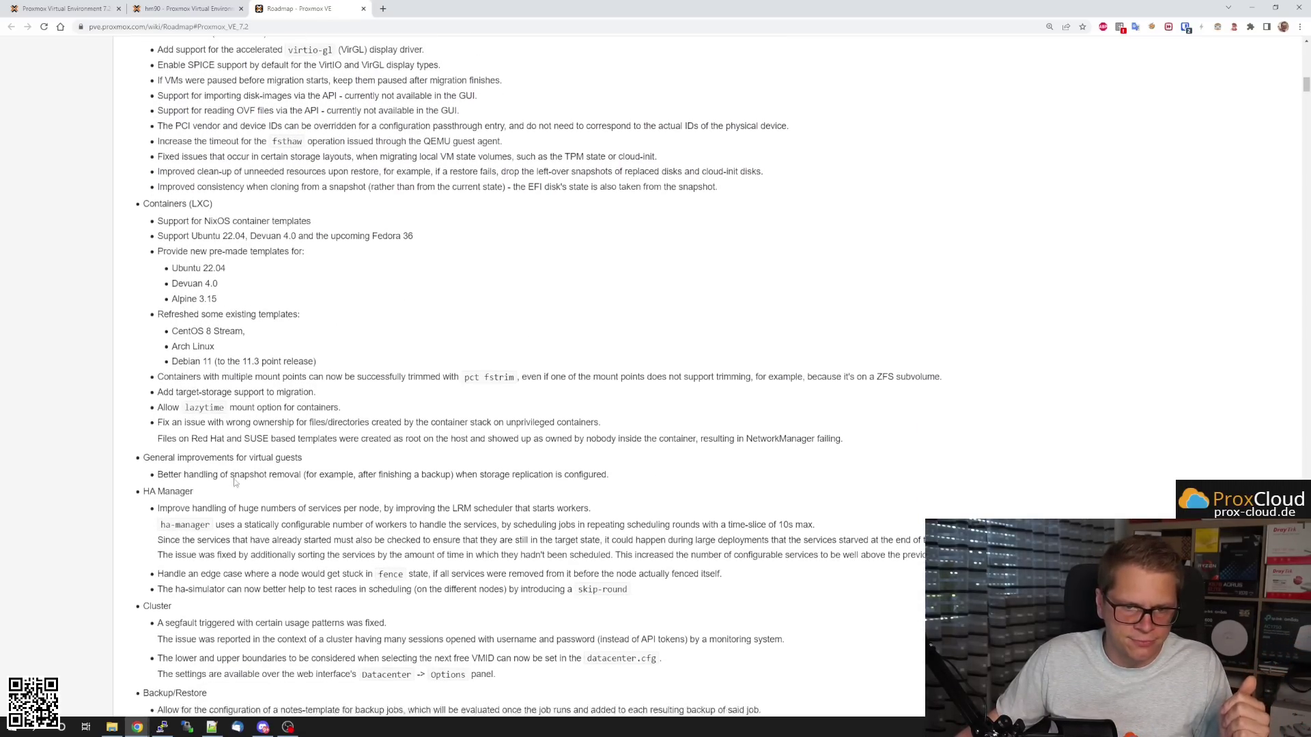
pyautogui.scroll(-8, 279, 427)
pyautogui.scroll(16, 332, 466)
pyautogui.scroll(8, 332, 466)
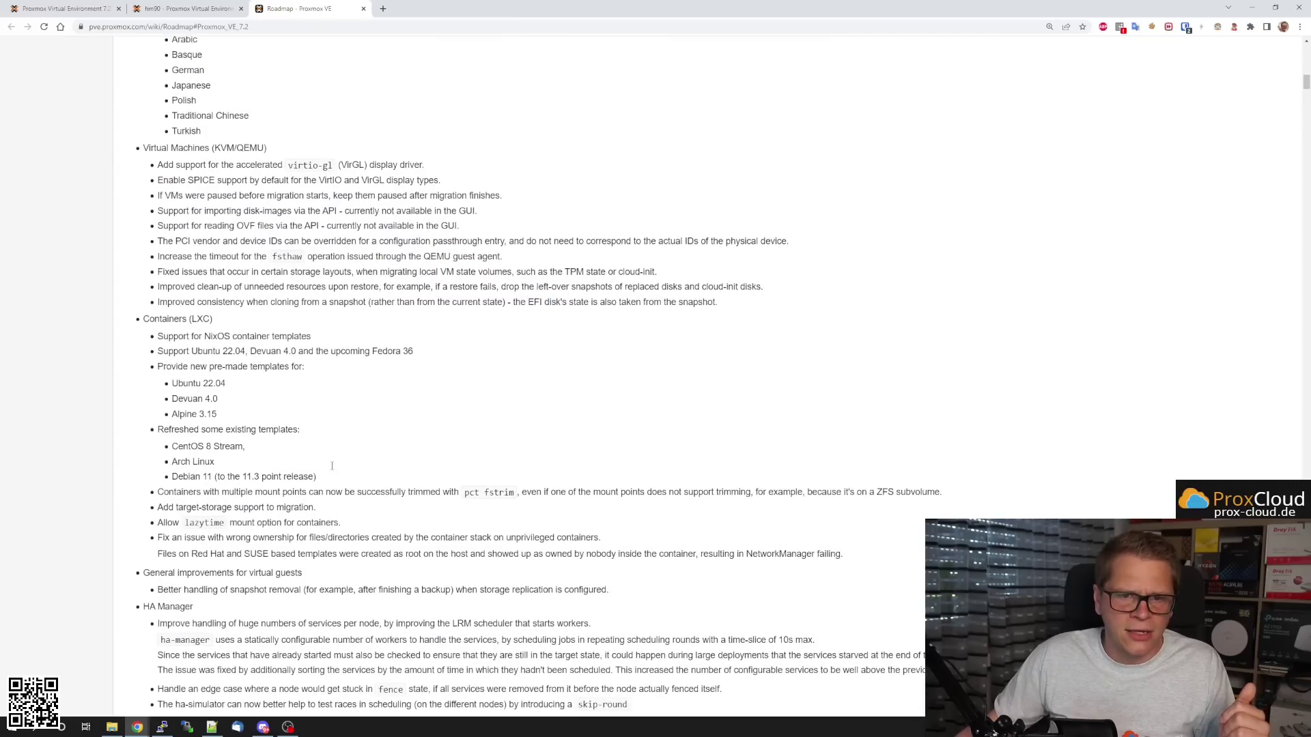